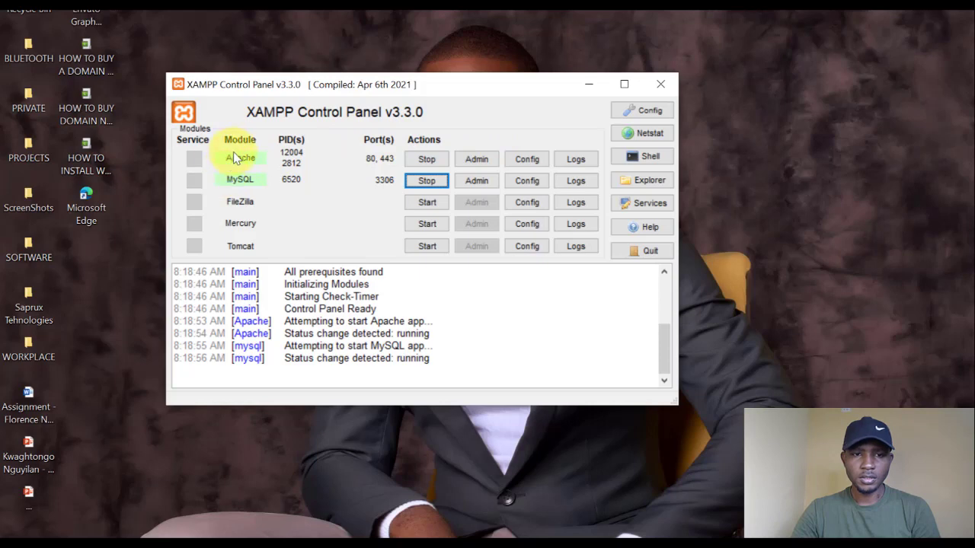
Minimize the XAMPP Control Panel and switch to Google Chrome.
left_click(591, 85)
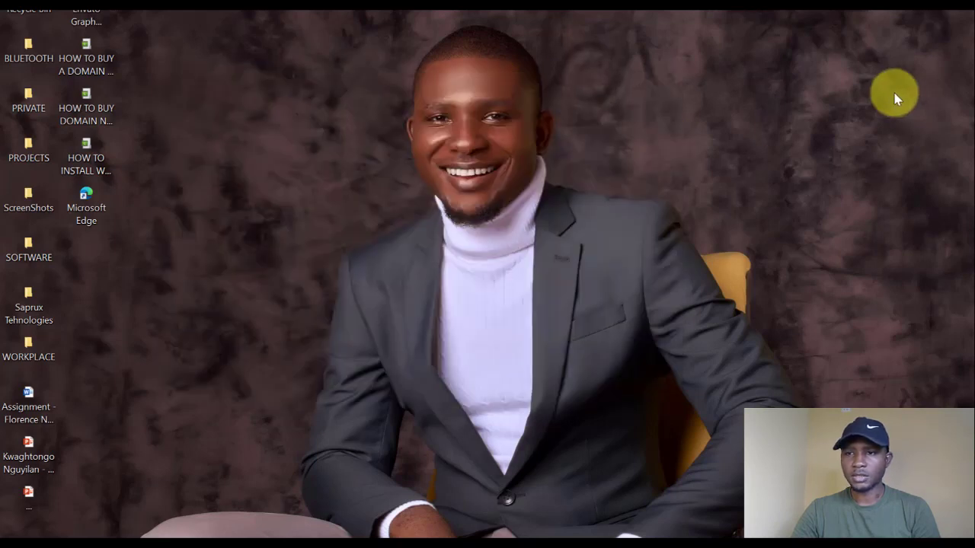
mouse_move(972, 93)
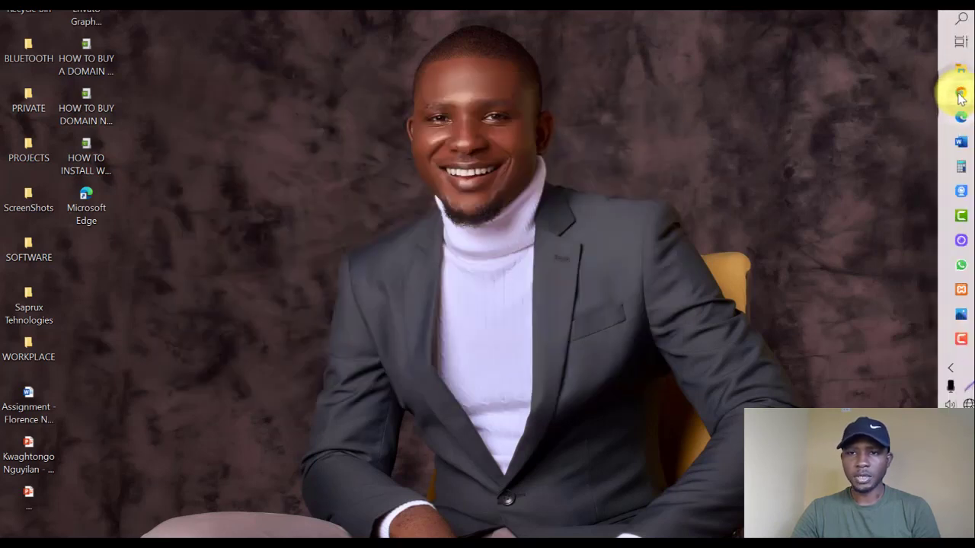
left_click(961, 93)
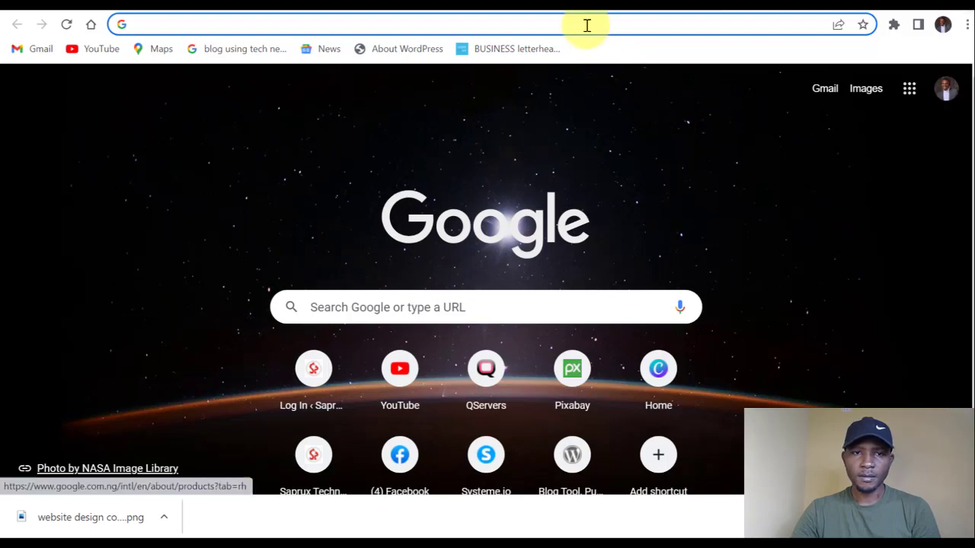
Load the local WordPress admin area at localhost/learnwebdesign.com/wp-admin.
left_click(587, 26)
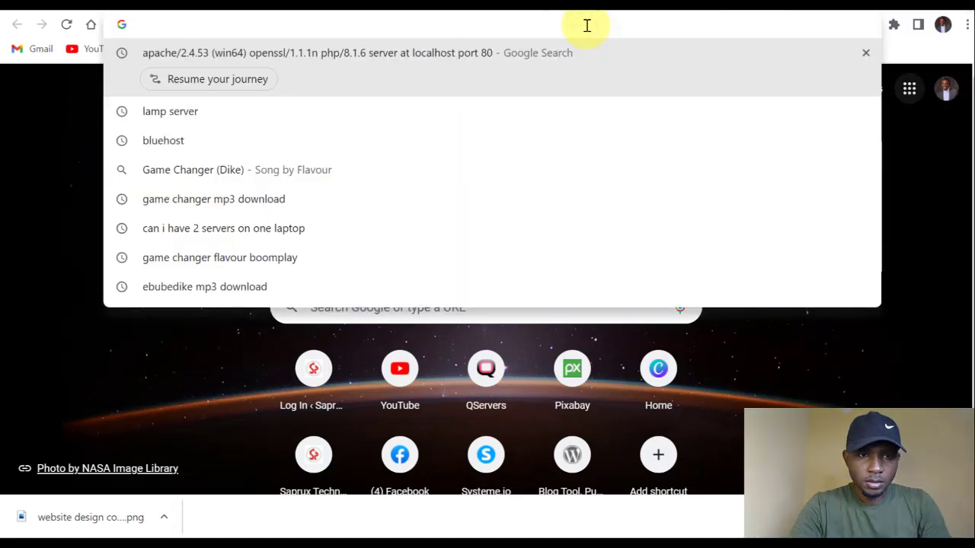
type("loc")
type("alhost")
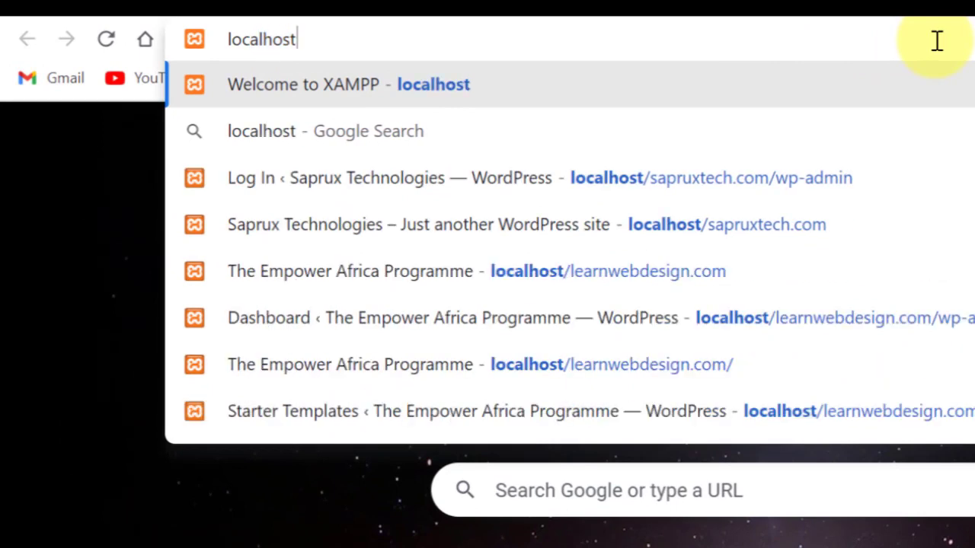
type("/learnwebdesign.com")
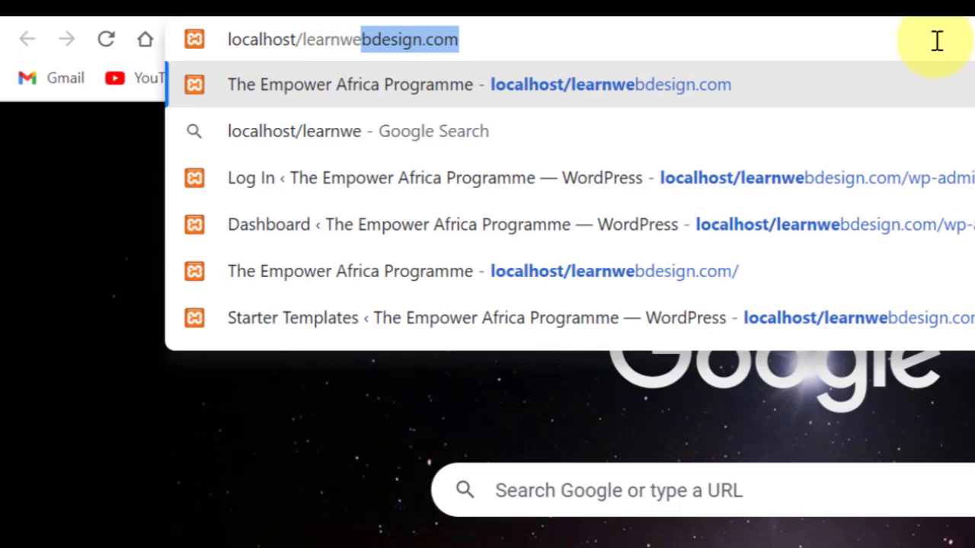
key("Right")
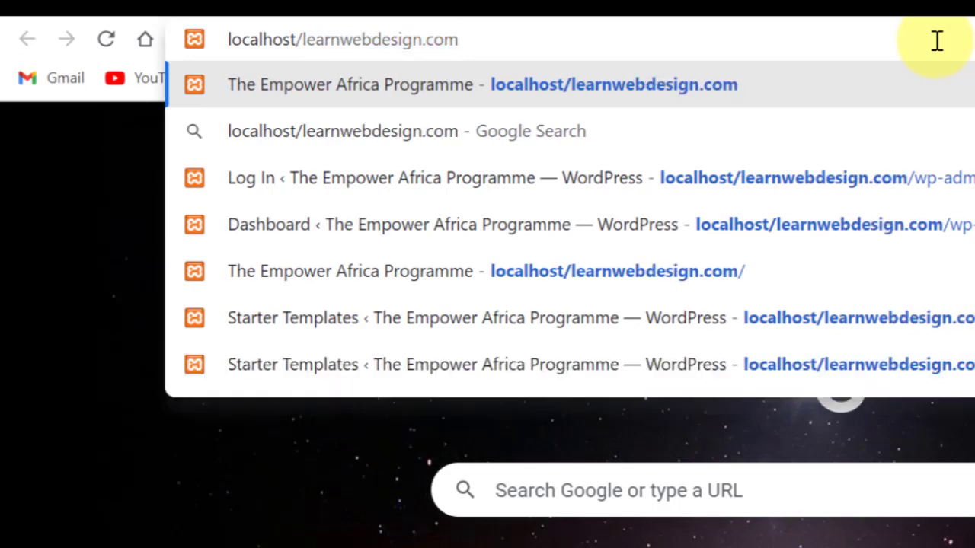
type("/")
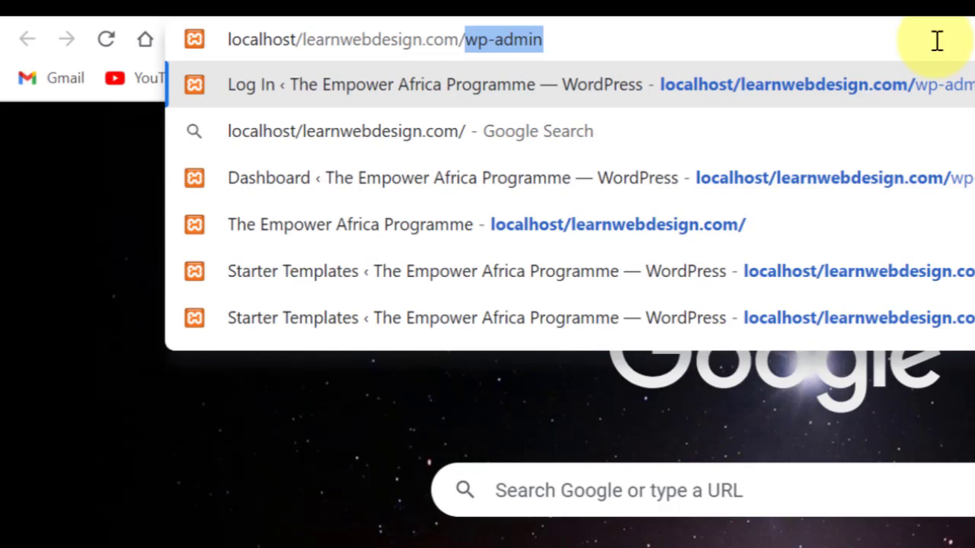
type("login")
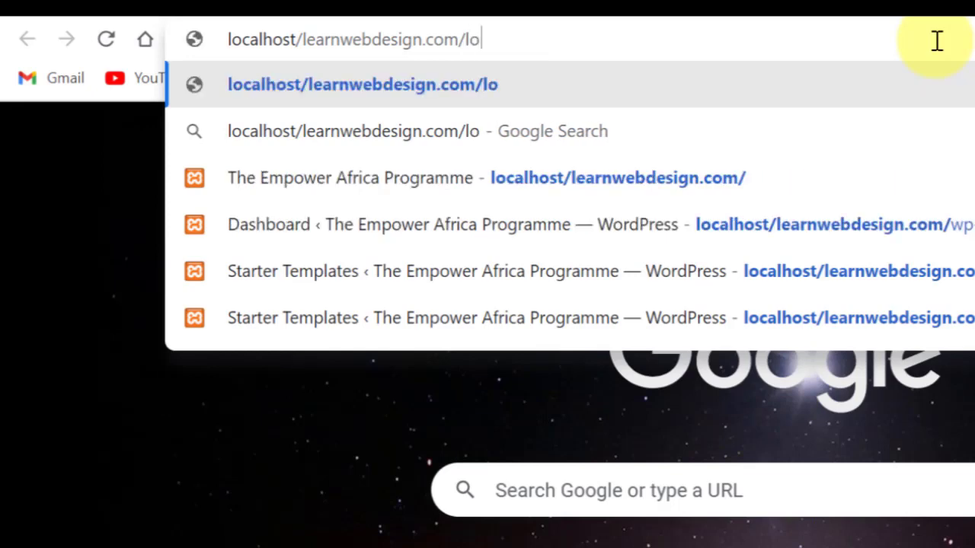
key("BackSpace")
key("BackSpace")
key("BackSpace")
key("BackSpace")
key("BackSpace")
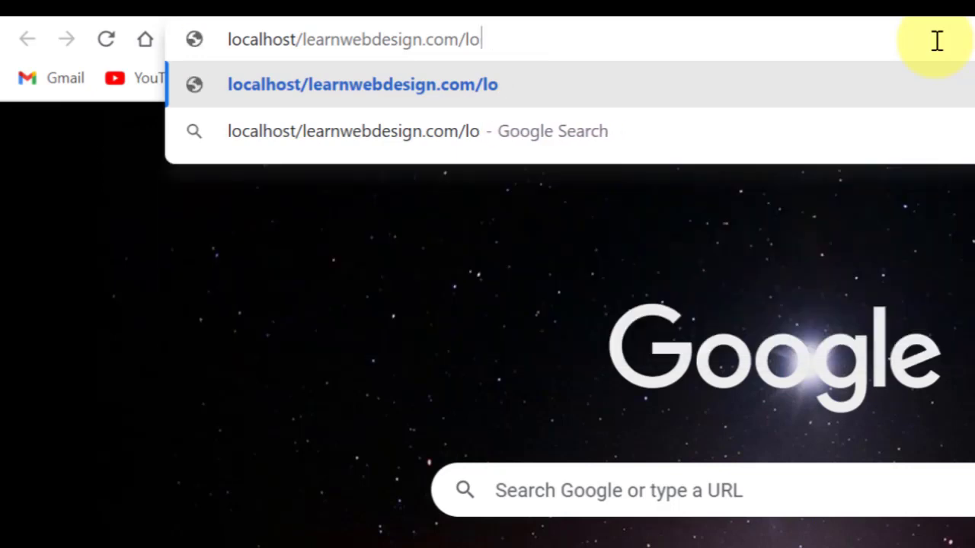
type("wp")
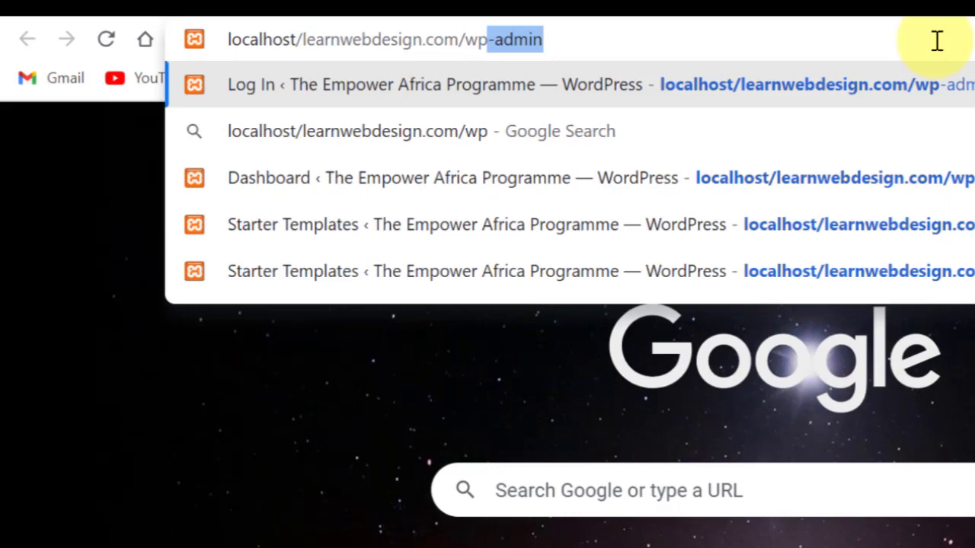
key("Return")
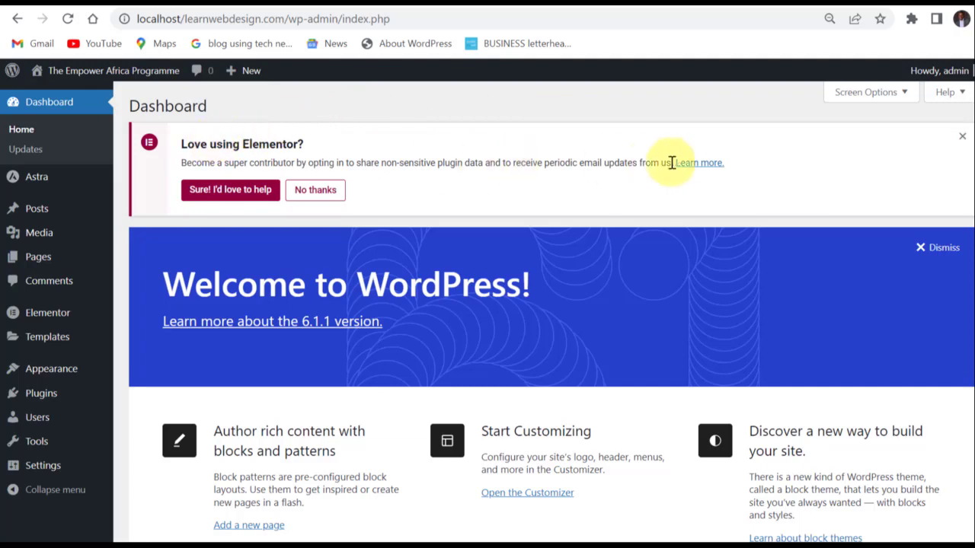
Highlight the "Love using Elementor?" heading and dismiss that notice from the dashboard.
left_click_drag(304, 144, 185, 145)
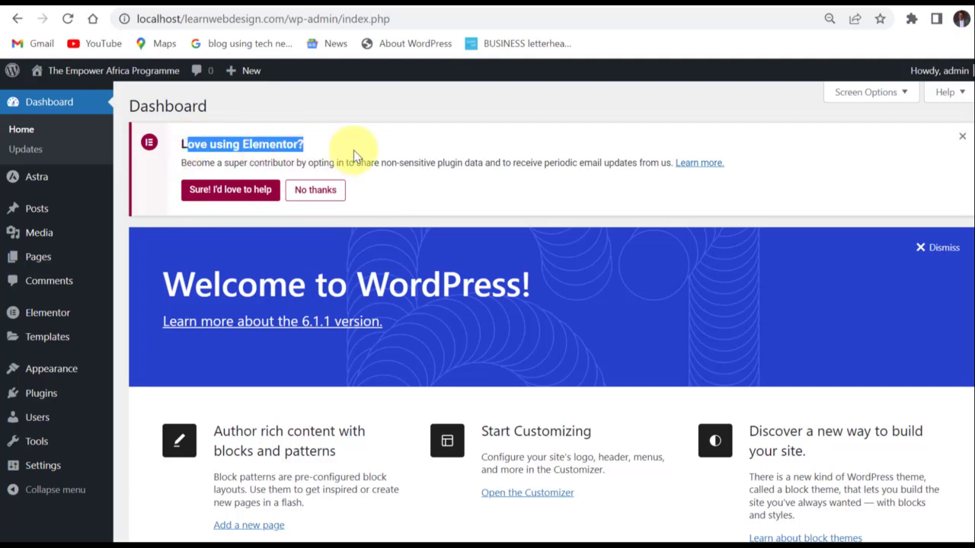
left_click(500, 167)
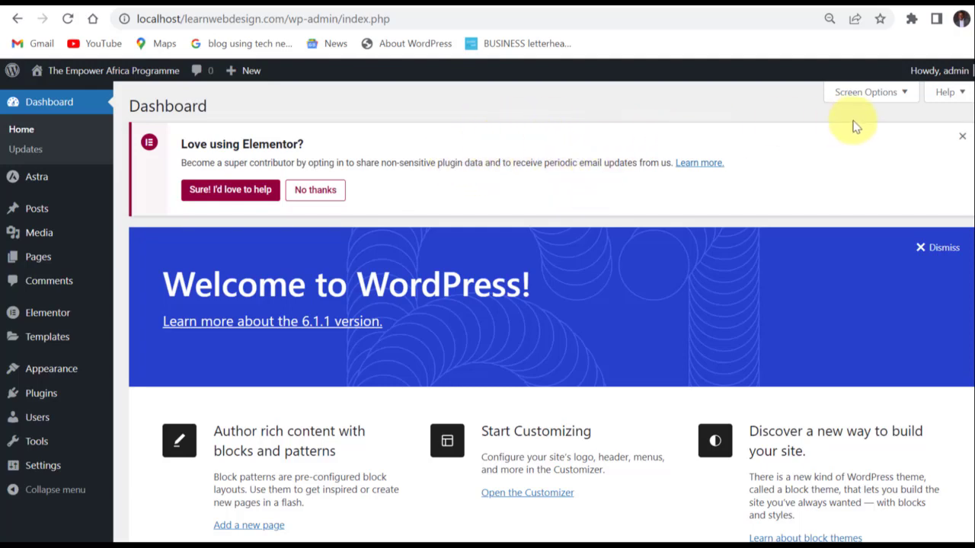
left_click(961, 137)
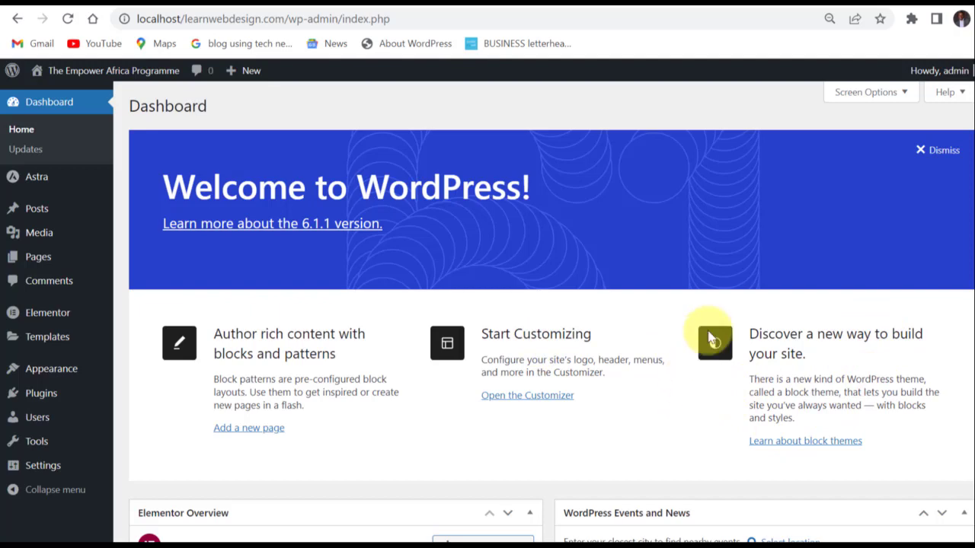
Enable the Quick Draft element in the dashboard's Screen Options, and switch Elementor Overview off and back on.
left_click(905, 95)
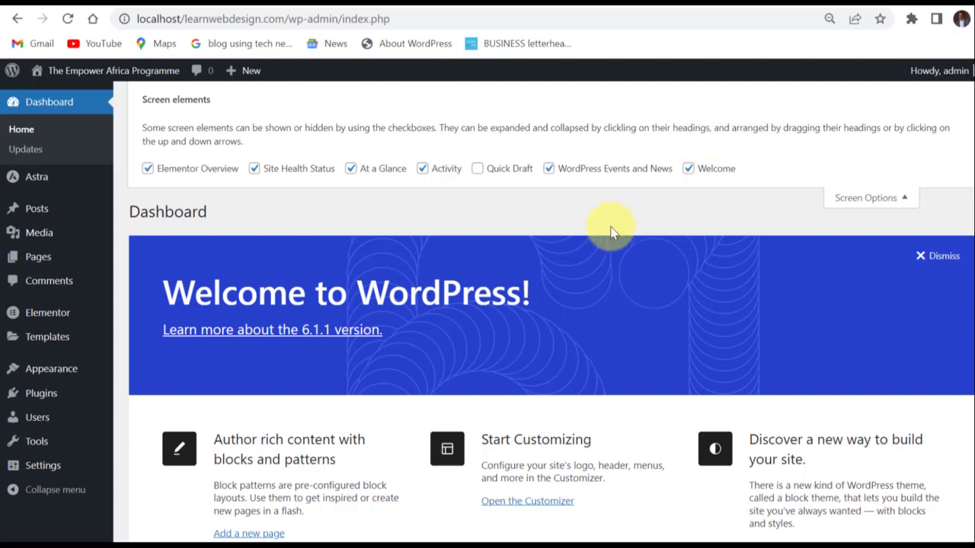
left_click(477, 169)
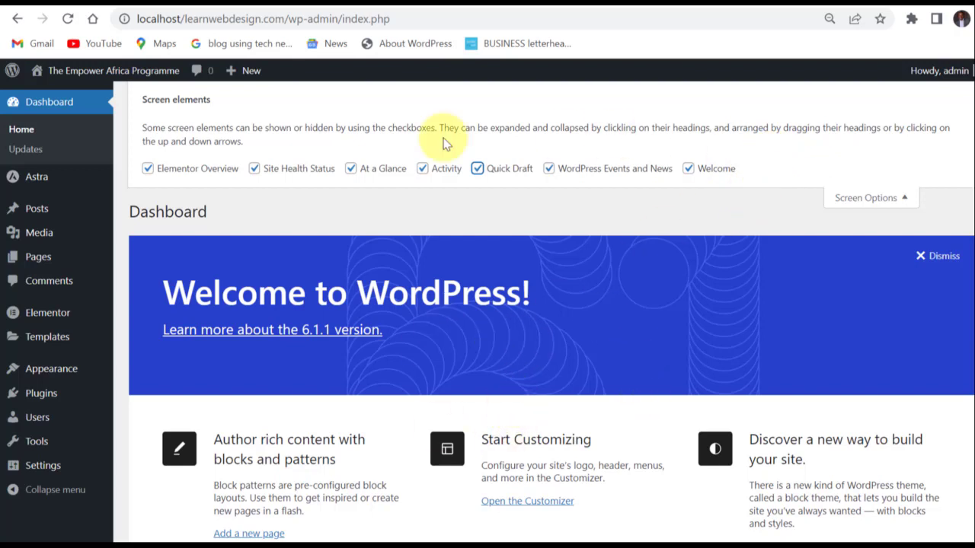
left_click(148, 170)
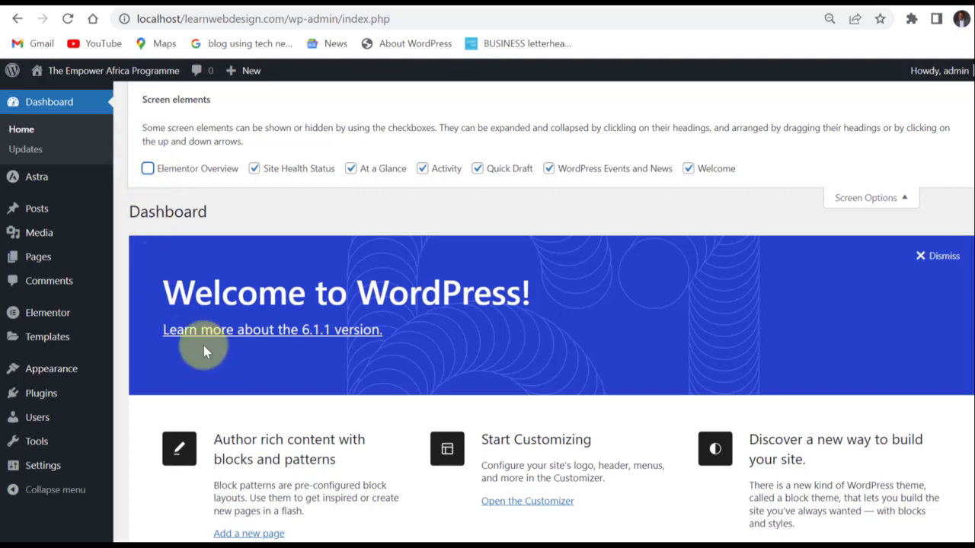
left_click(183, 172)
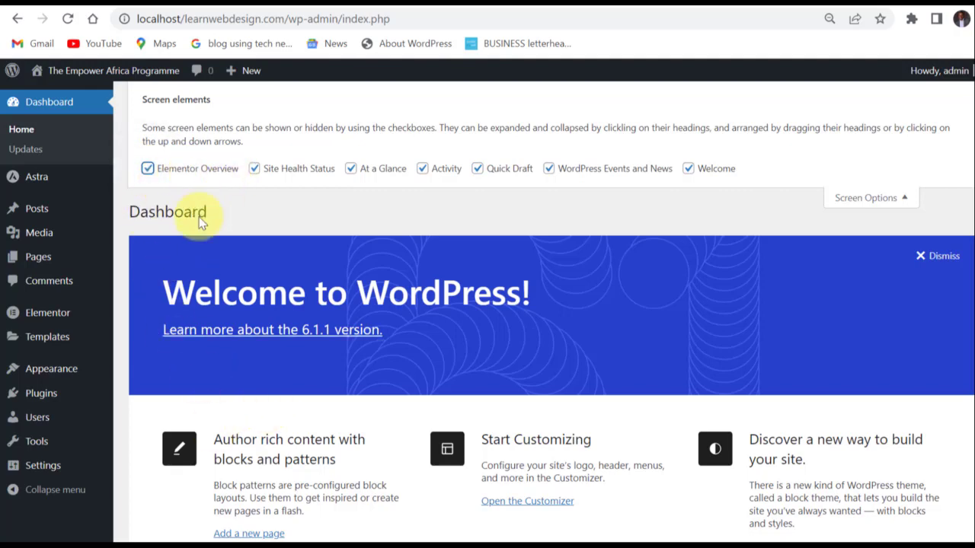
scroll(437, 403, "down", 1)
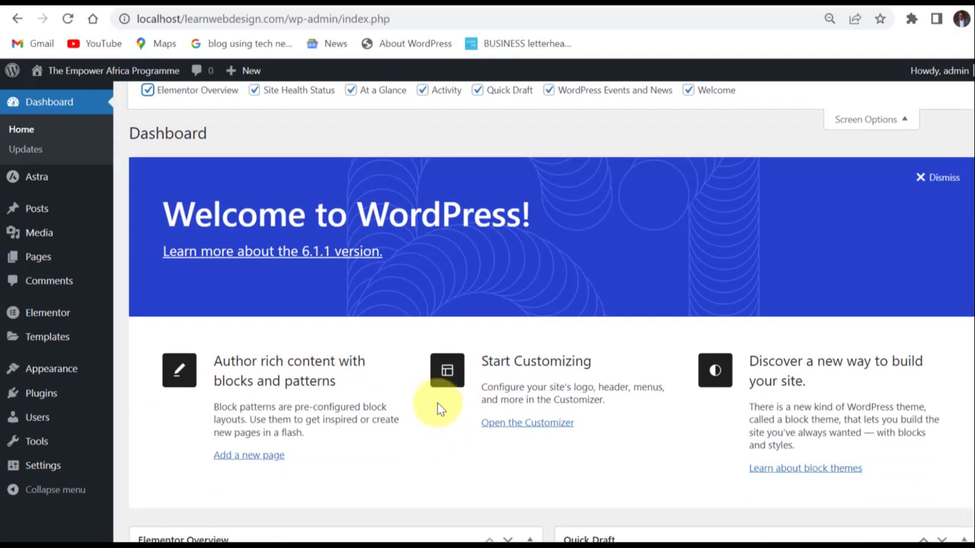
scroll(437, 409, "up", 1)
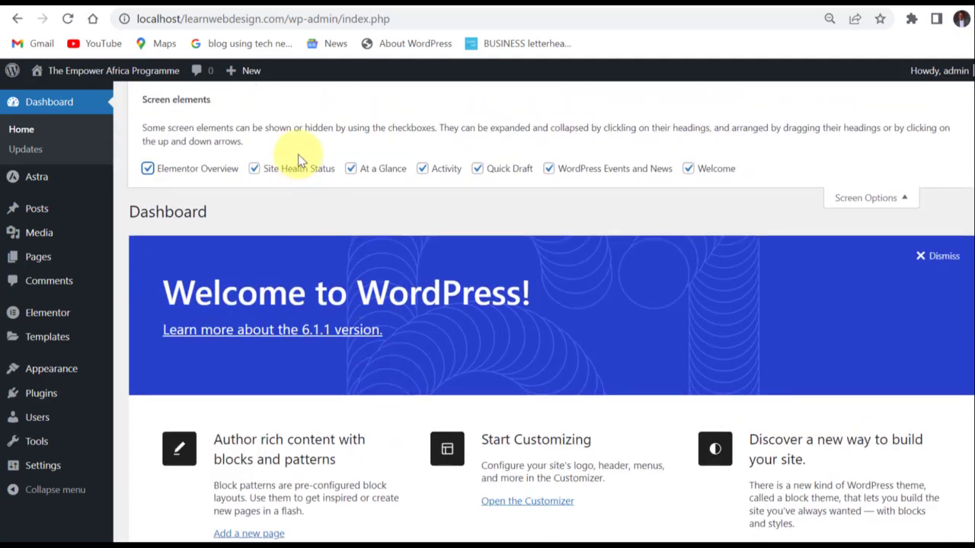
left_click(904, 200)
Examine the dashboard widgets from Elementor Overview and Quick Draft through WordPress Events and News to Site Health Status and At a Glance.
scroll(645, 257, "down", 1)
scroll(640, 252, "down", 4)
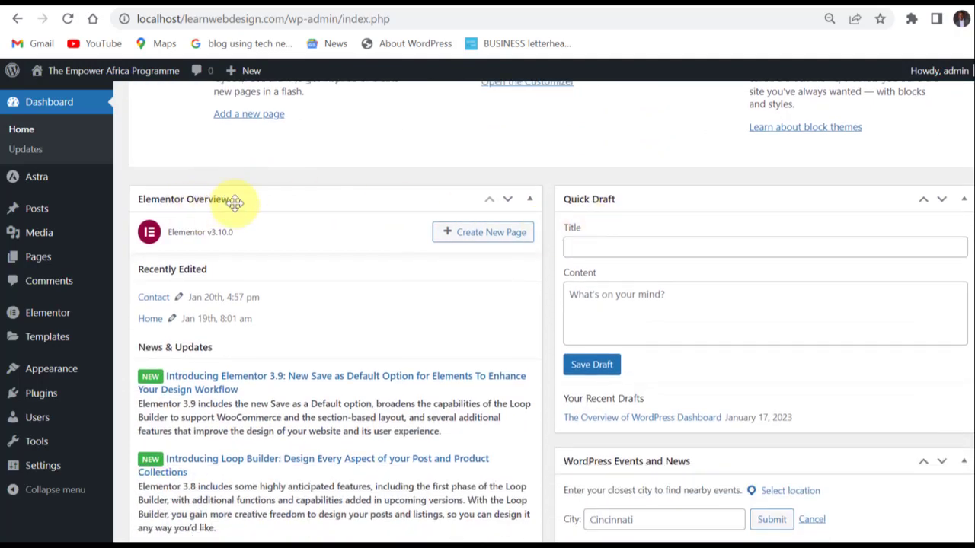
scroll(278, 274, "down", 1)
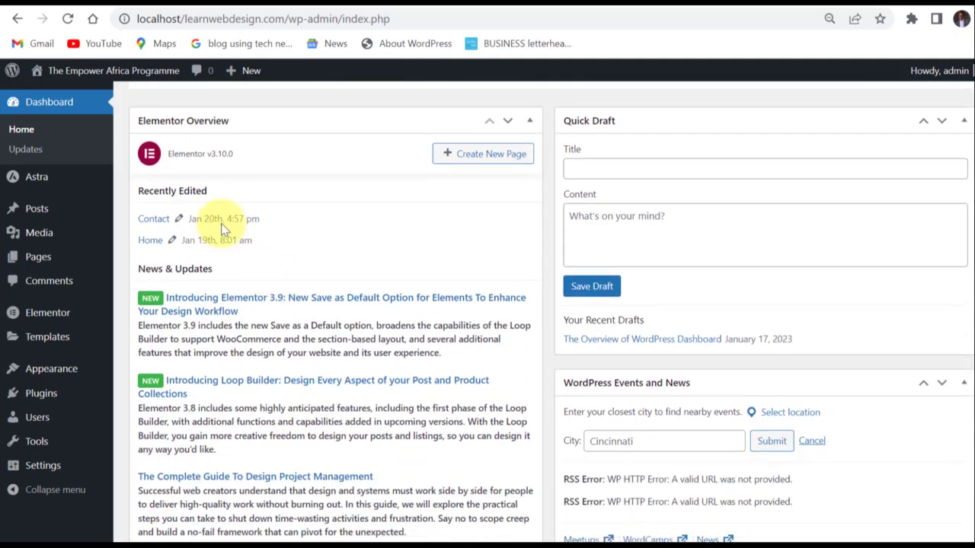
scroll(261, 377, "down", 1)
scroll(262, 376, "up", 2)
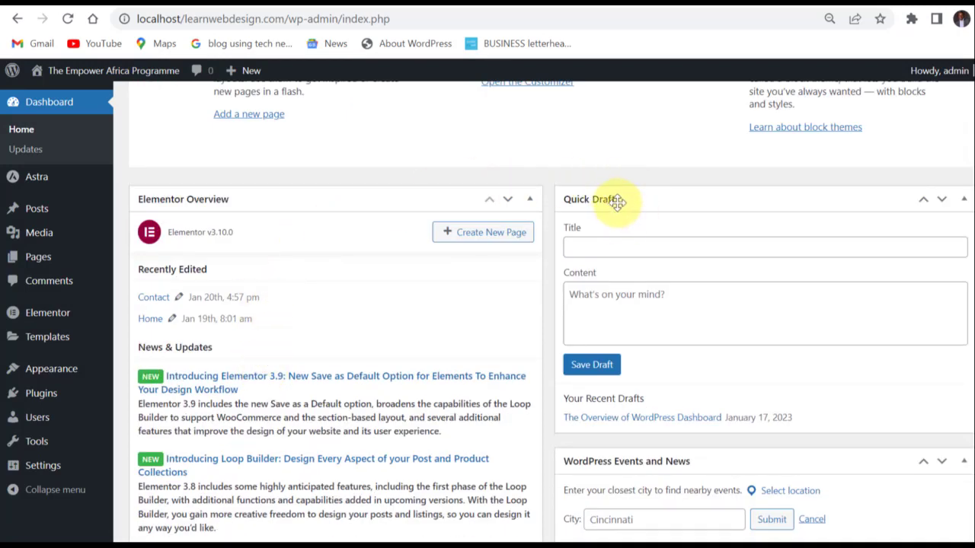
left_click(615, 245)
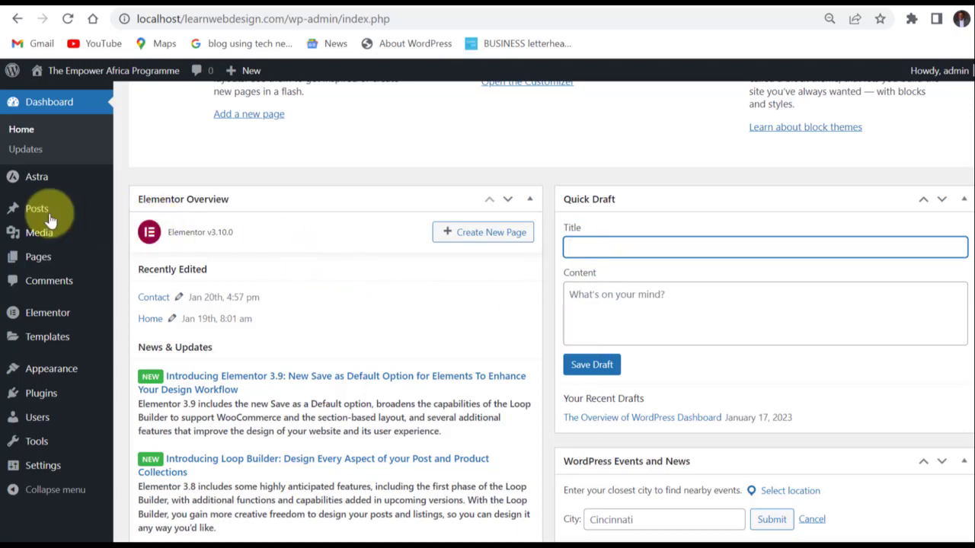
mouse_move(47, 215)
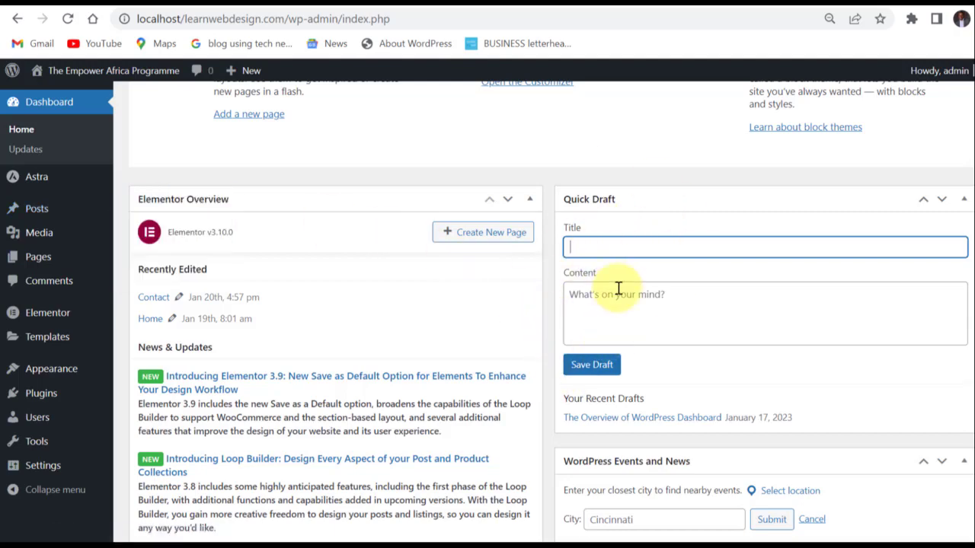
scroll(601, 286, "down", 3)
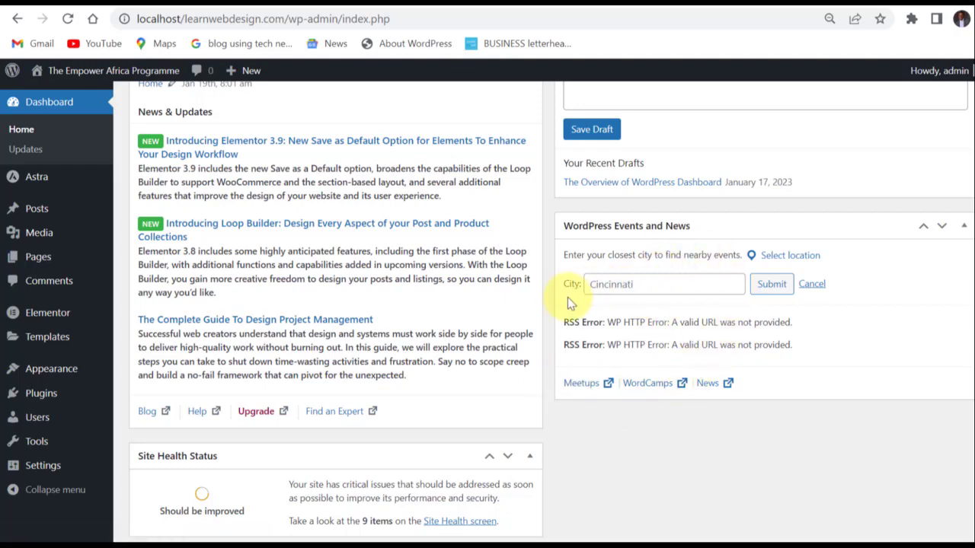
scroll(552, 305, "down", 3)
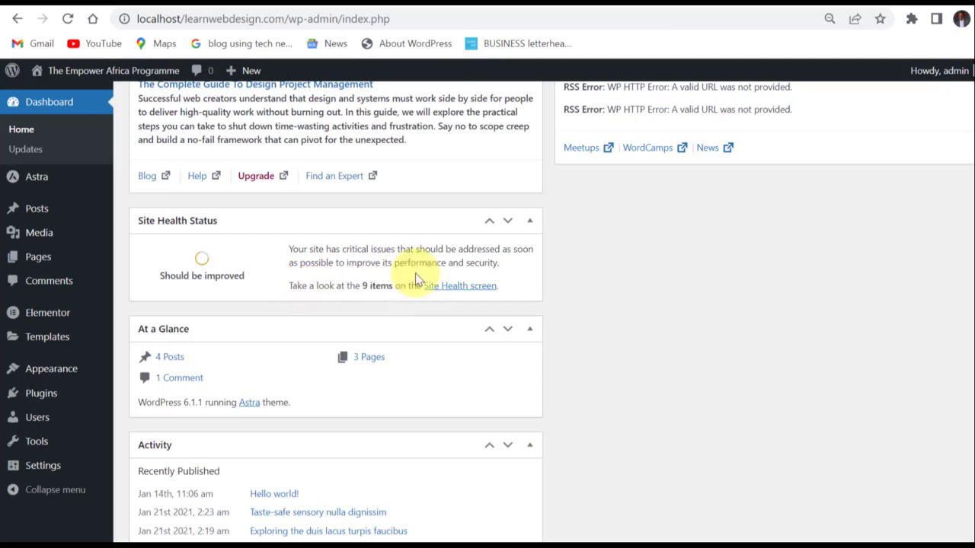
Open the Site Health screen and review its critical issues and recommended improvements.
left_click(459, 287)
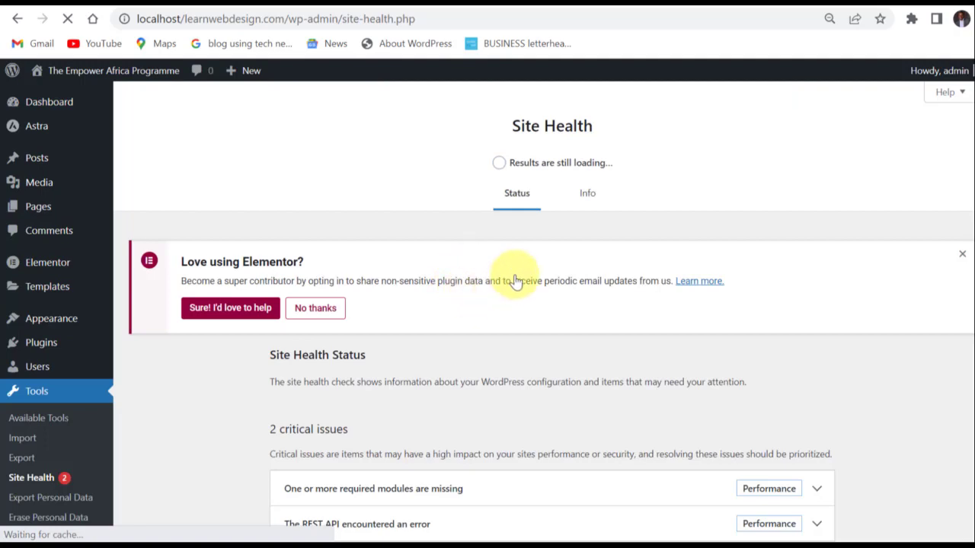
scroll(435, 311, "down", 2)
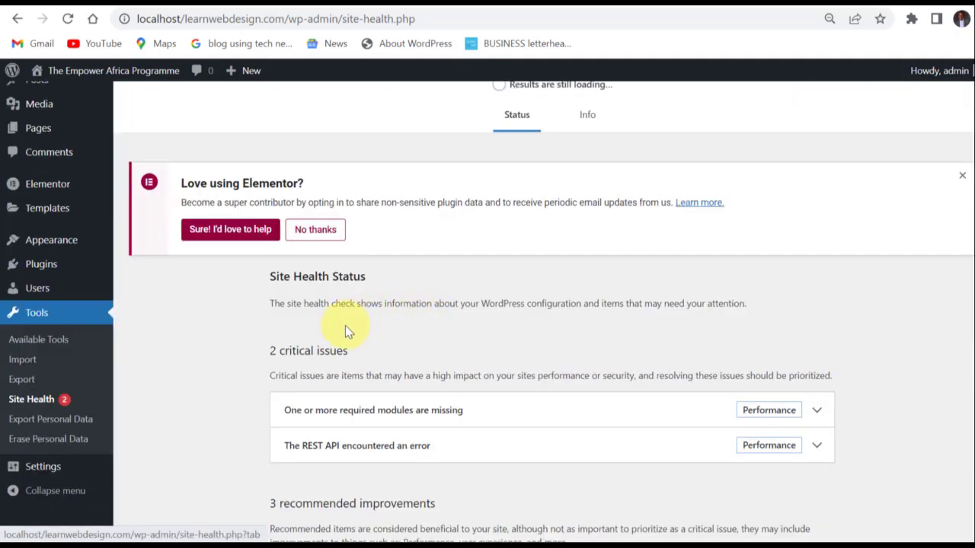
left_click_drag(352, 272, 271, 271)
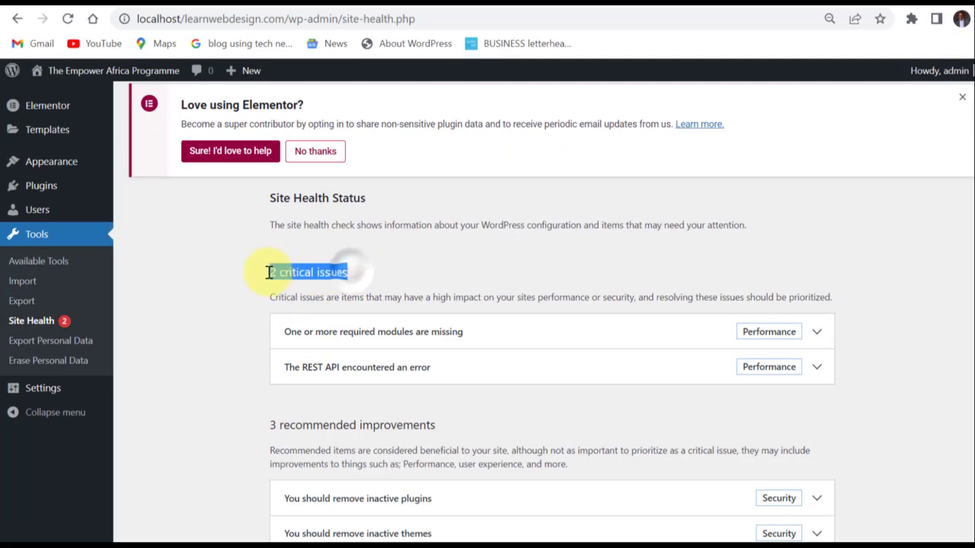
scroll(326, 409, "down", 1)
left_click_drag(436, 349, 269, 347)
scroll(582, 358, "down", 1)
scroll(583, 358, "down", 1)
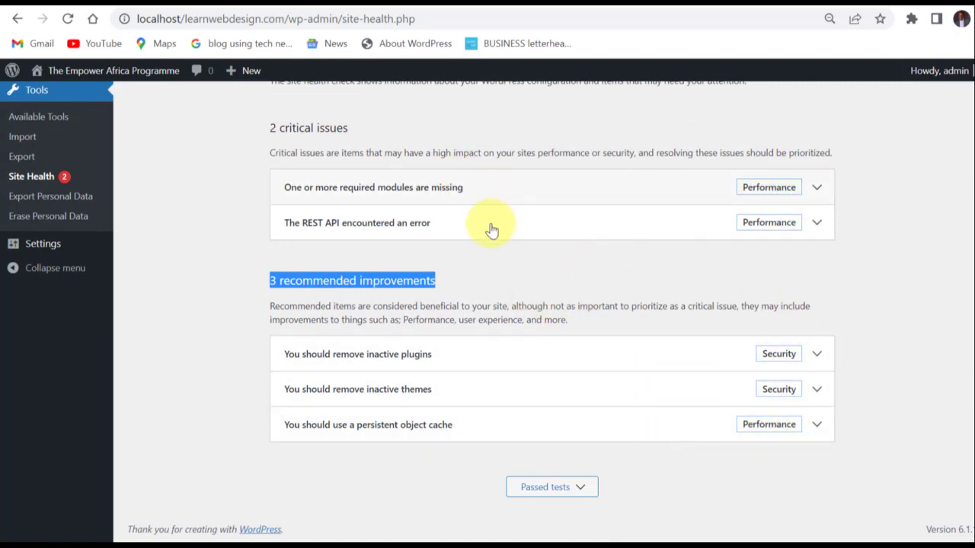
scroll(474, 237, "up", 4)
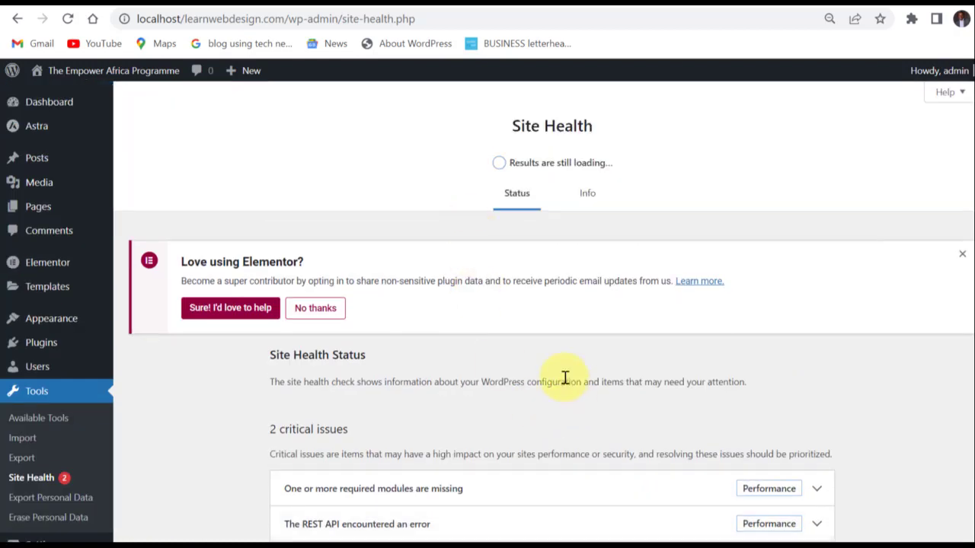
scroll(564, 377, "down", 2)
scroll(556, 373, "up", 2)
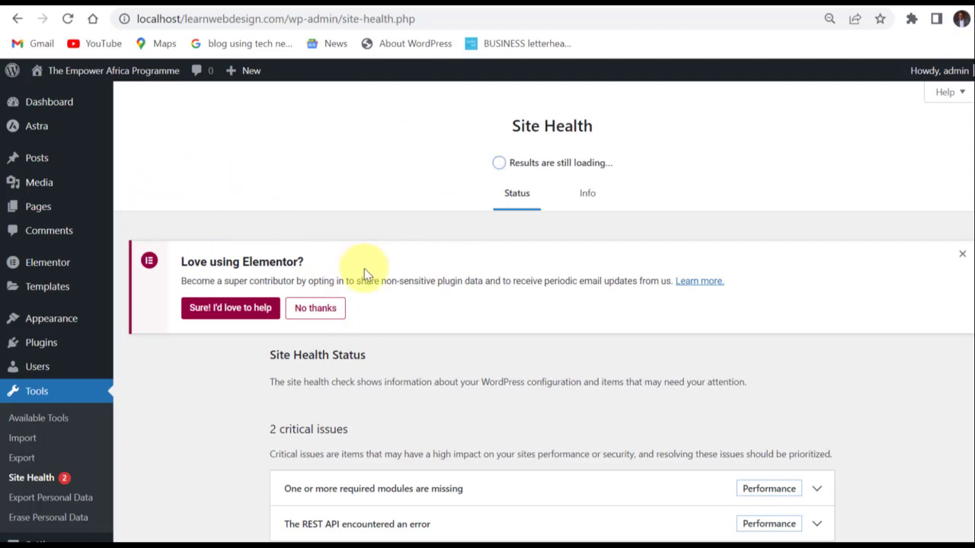
Return to the Dashboard home and review its widgets from Elementor Overview and Quick Draft down to At a Glance and Activity.
left_click(48, 107)
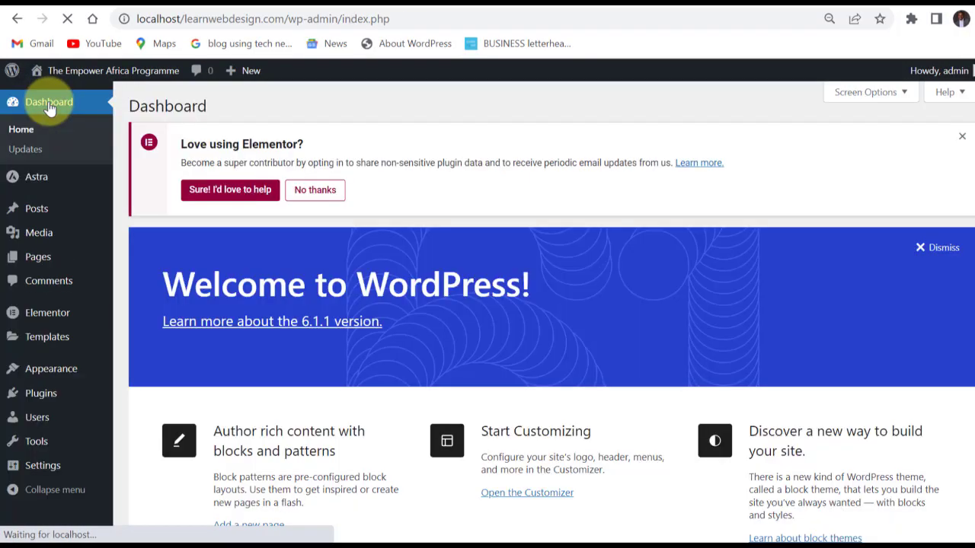
scroll(472, 308, "down", 5)
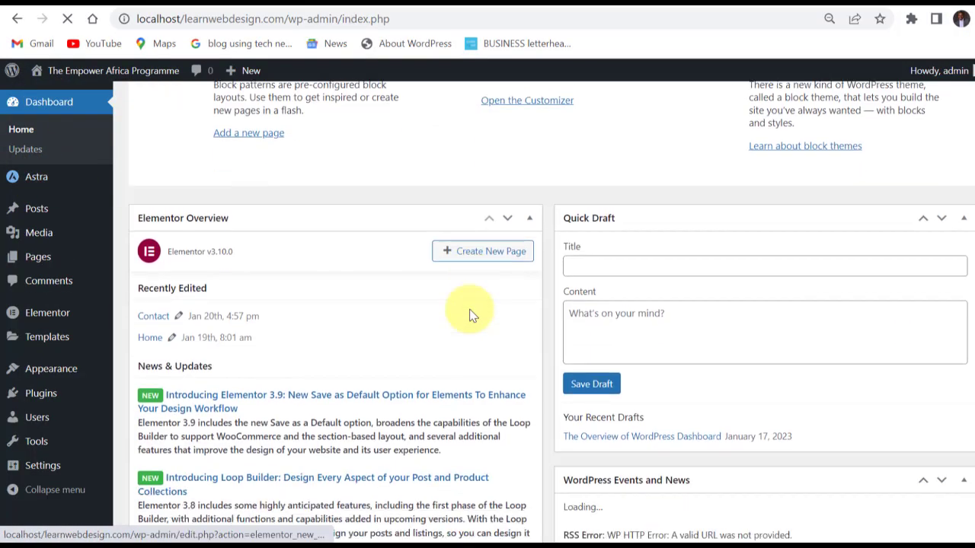
scroll(470, 315, "down", 8)
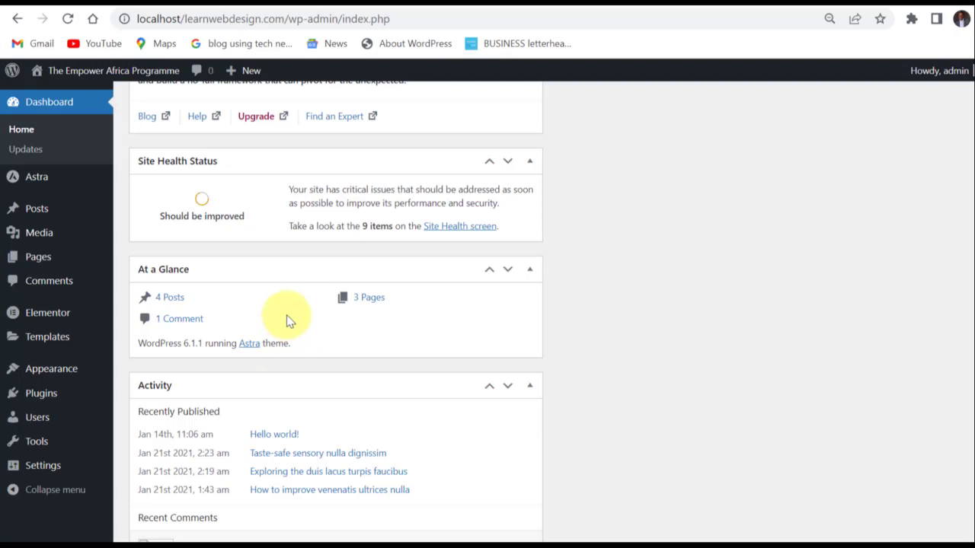
scroll(286, 315, "down", 1)
left_click_drag(297, 268, 148, 270)
left_click(181, 283)
scroll(183, 284, "down", 1)
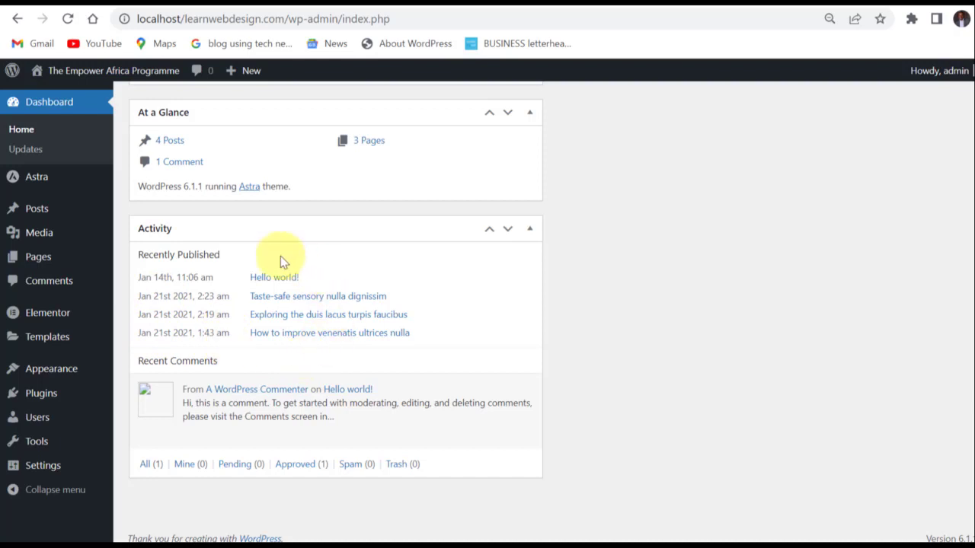
scroll(276, 361, "down", 1)
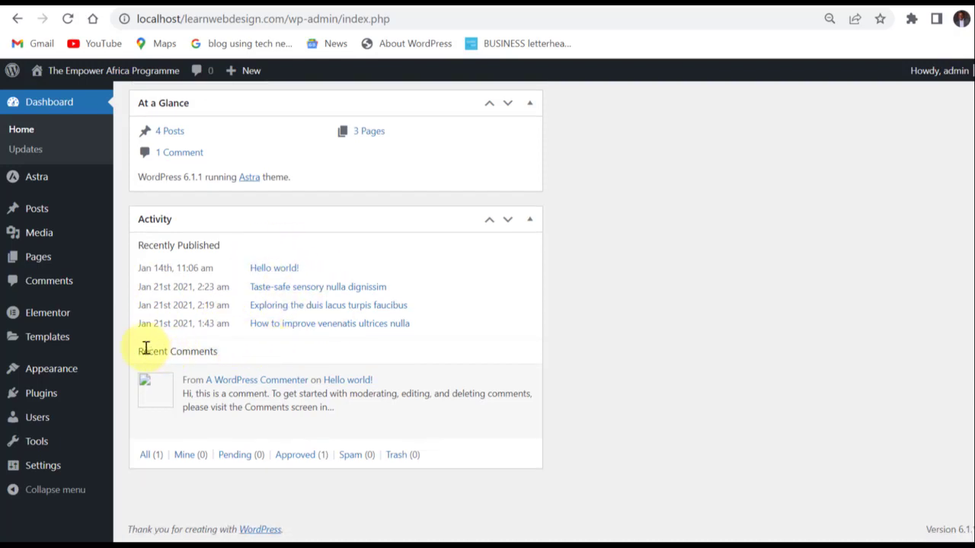
Highlight the Recent Comments heading in the Activity widget and return to the start of the dashboard.
left_click_drag(140, 351, 244, 355)
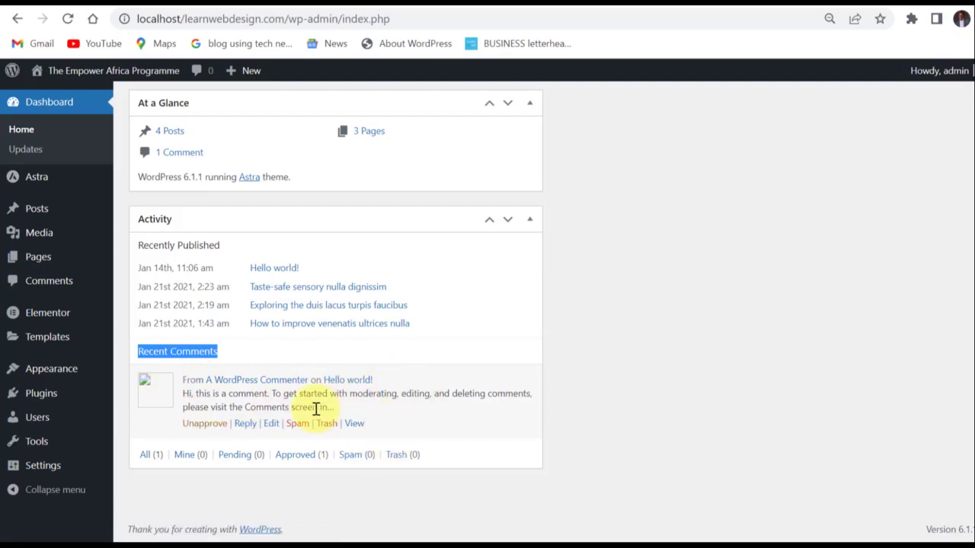
scroll(335, 391, "up", 10)
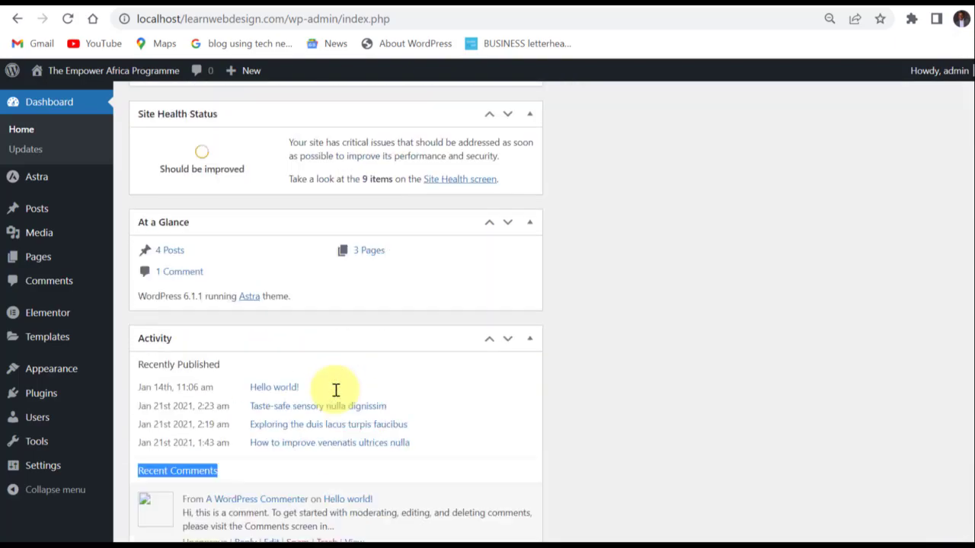
scroll(342, 394, "up", 3)
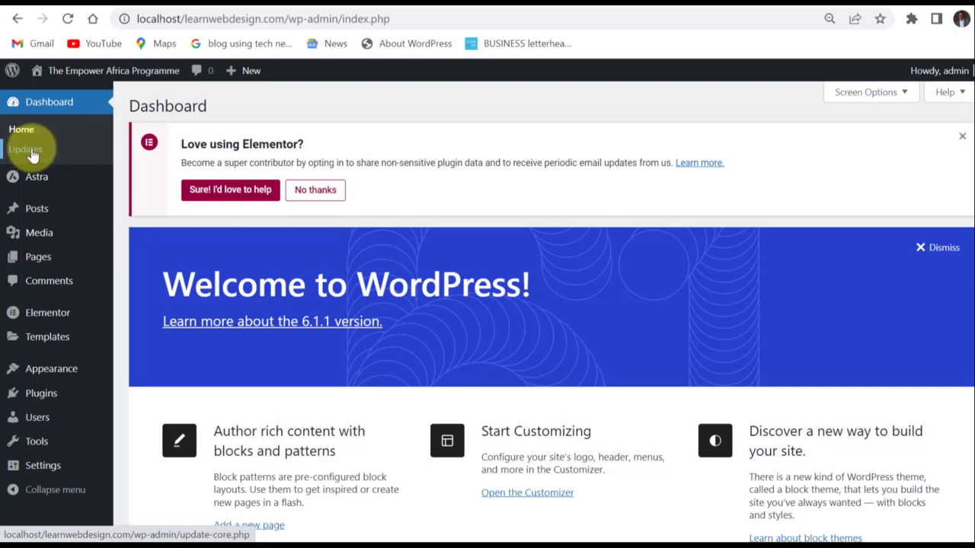
Open the list of all posts and look through its entries with their authors, categories and dates.
mouse_move(35, 183)
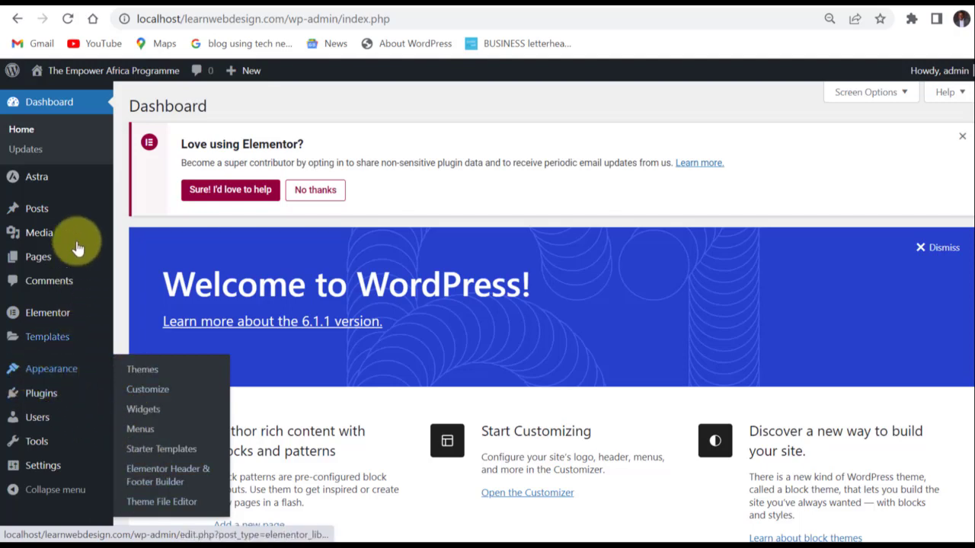
mouse_move(38, 219)
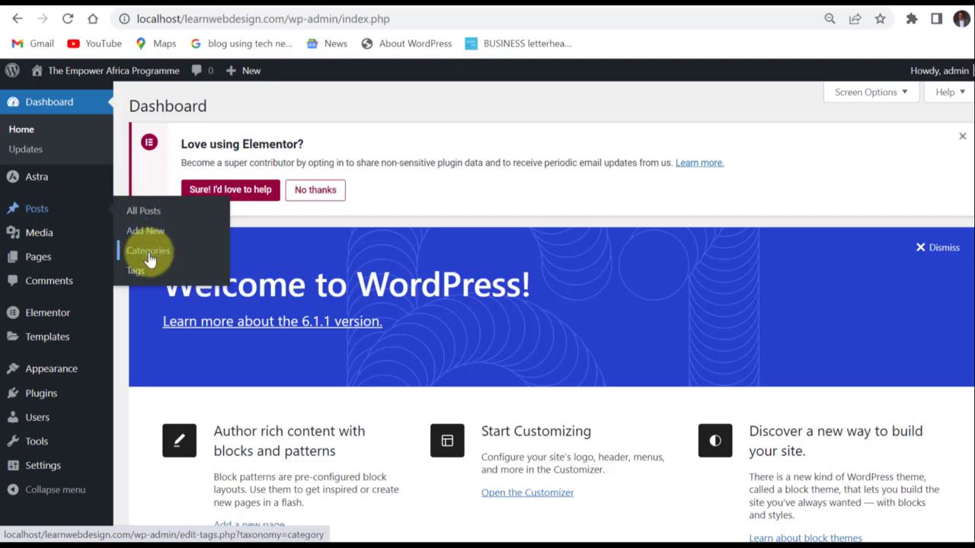
left_click(145, 213)
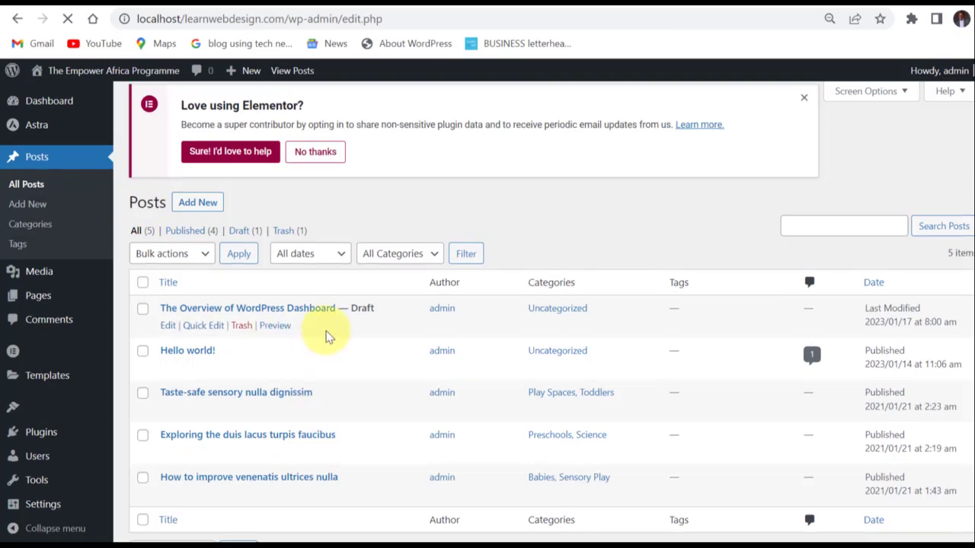
scroll(327, 335, "down", 1)
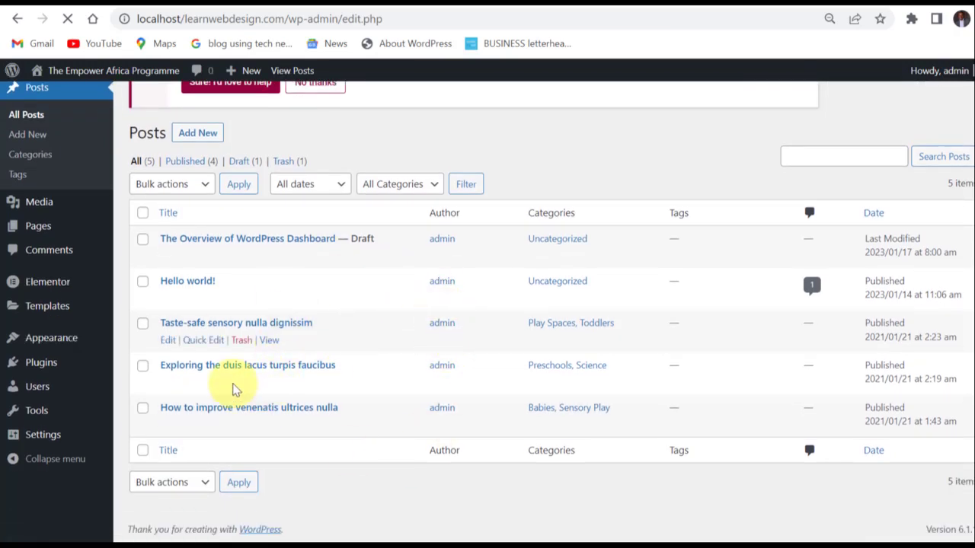
scroll(234, 390, "up", 1)
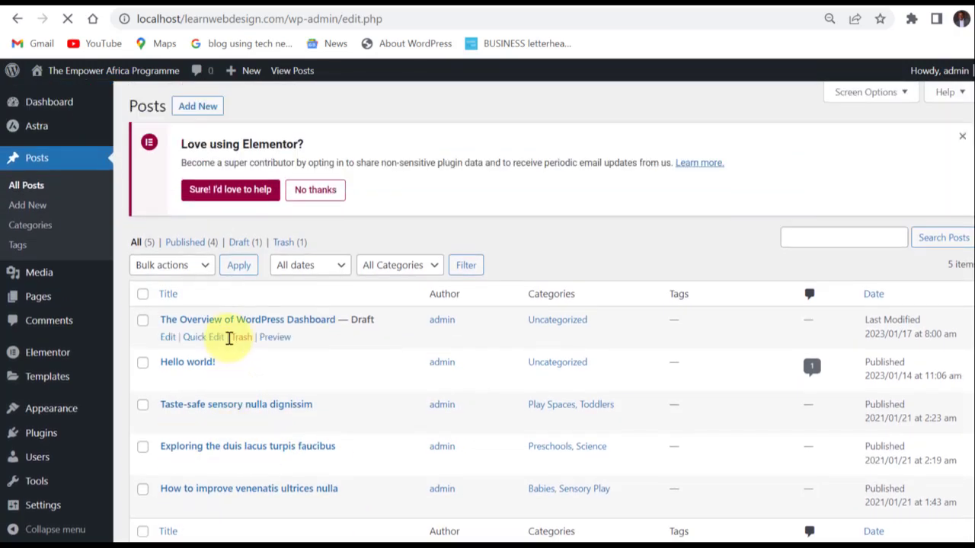
scroll(320, 374, "down", 1)
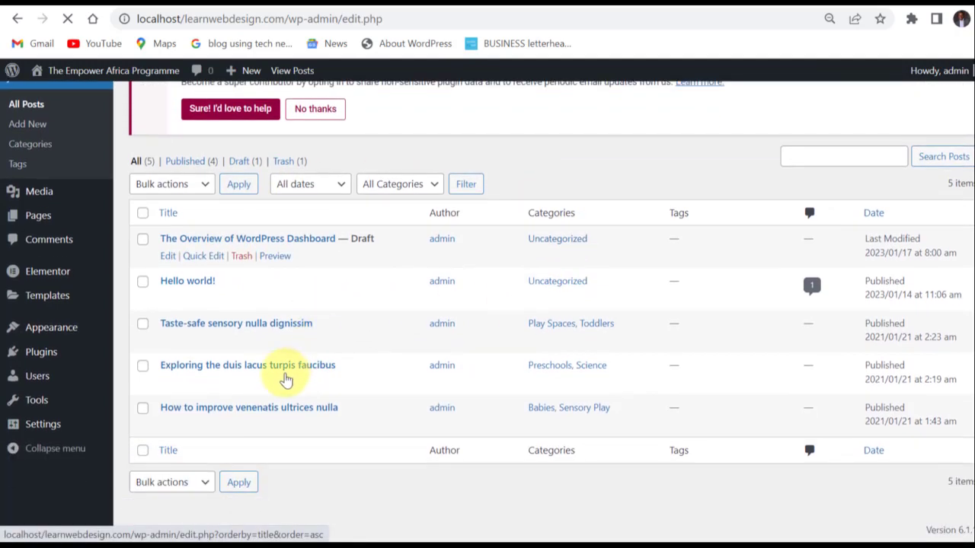
scroll(274, 351, "up", 1)
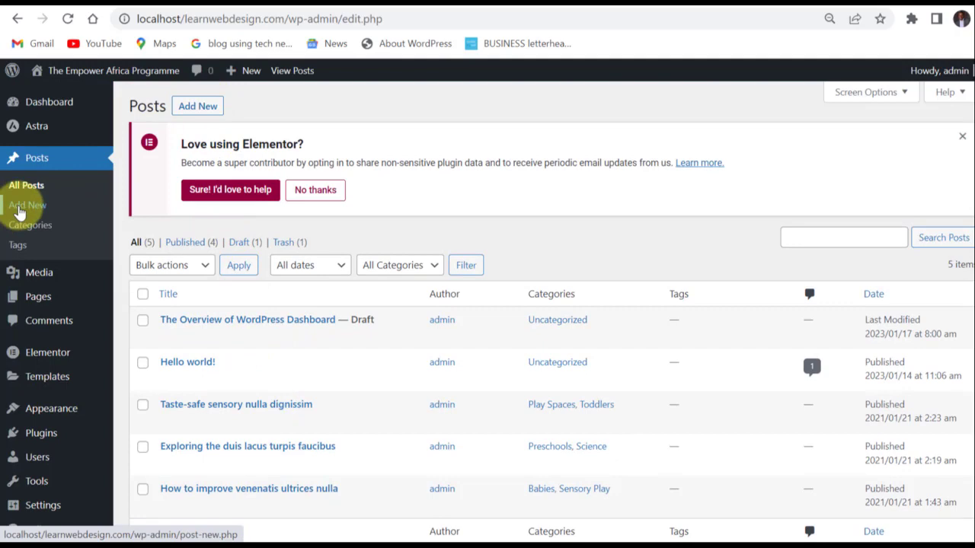
Open the editor for a new post, visit its title and content areas, and return to the posts list.
left_click(198, 107)
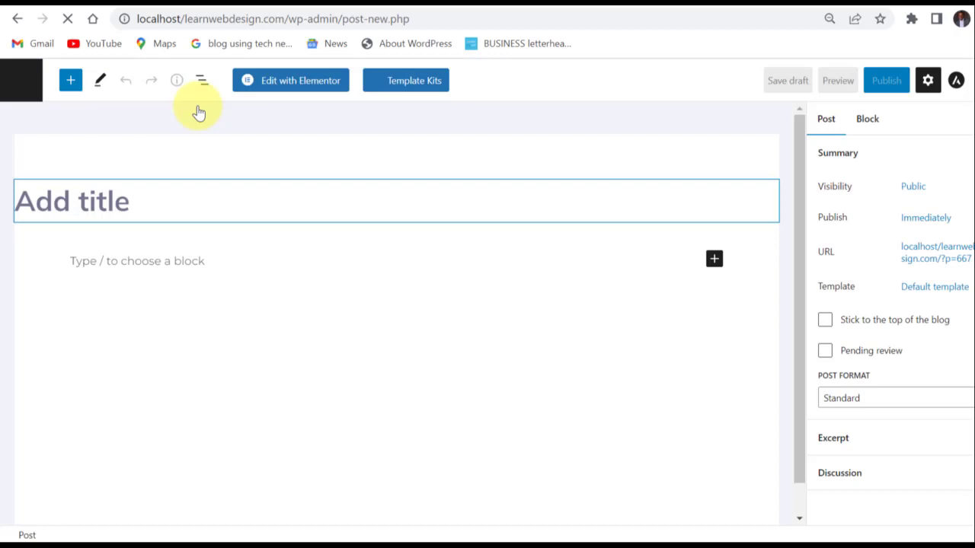
left_click(145, 200)
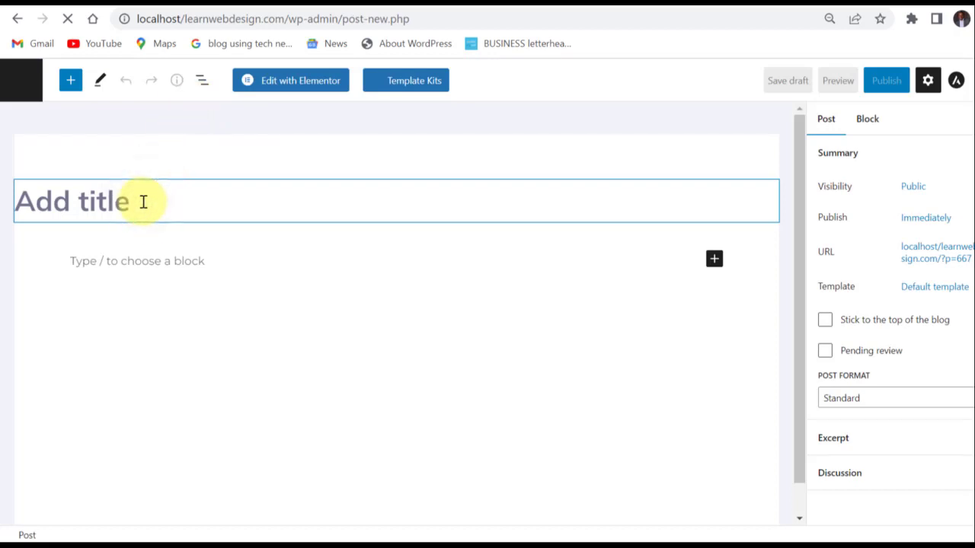
left_click(137, 261)
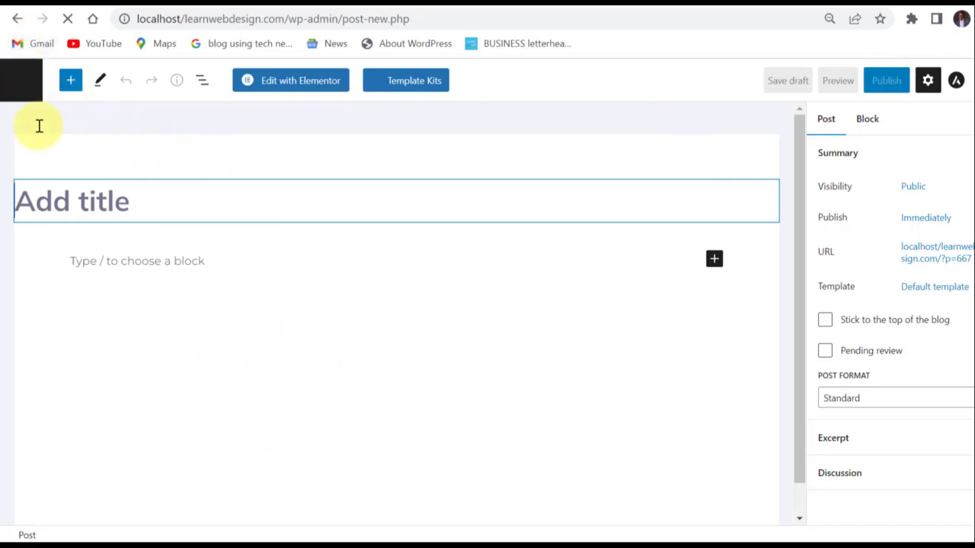
left_click(16, 19)
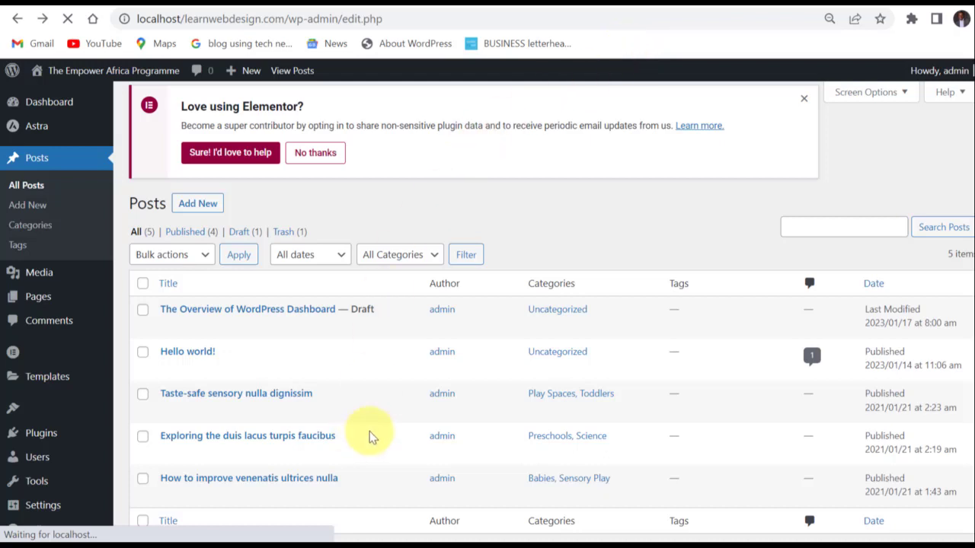
Open the post Categories screen and look over the Add New Category form and the existing categories.
scroll(473, 343, "down", 1)
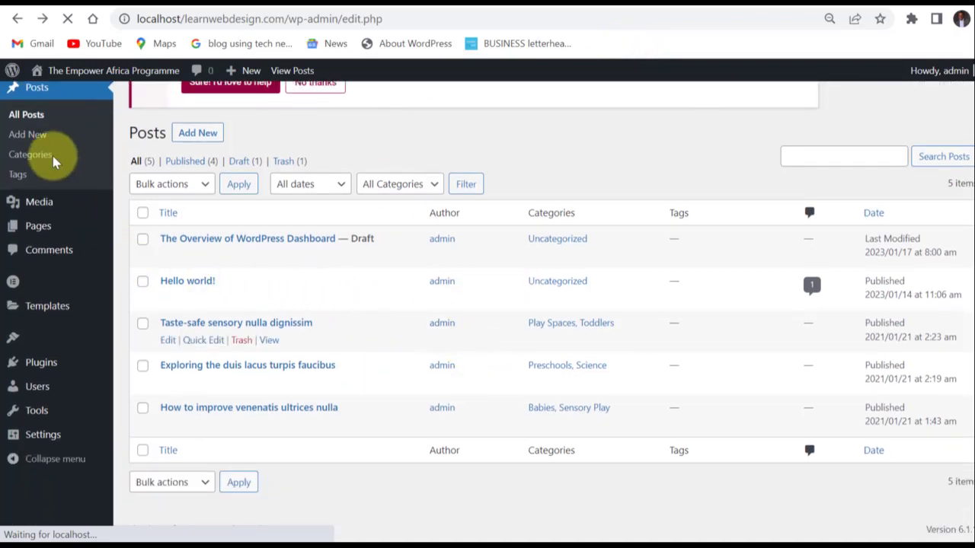
left_click(31, 155)
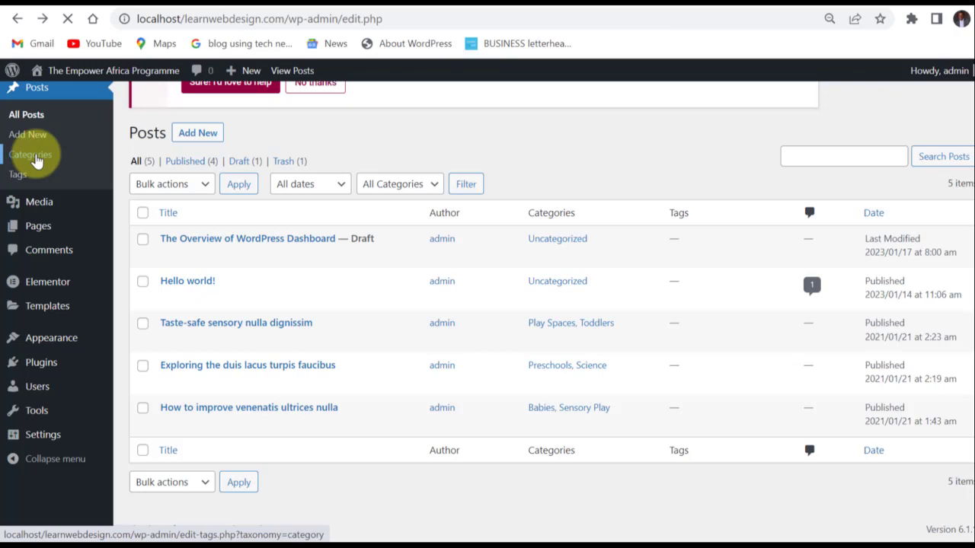
scroll(35, 160, "up", 1)
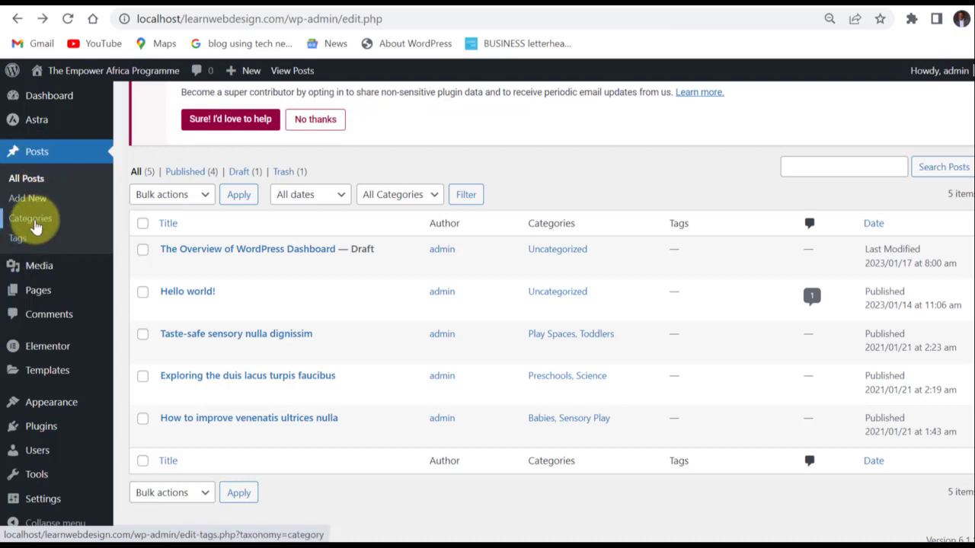
left_click(30, 219)
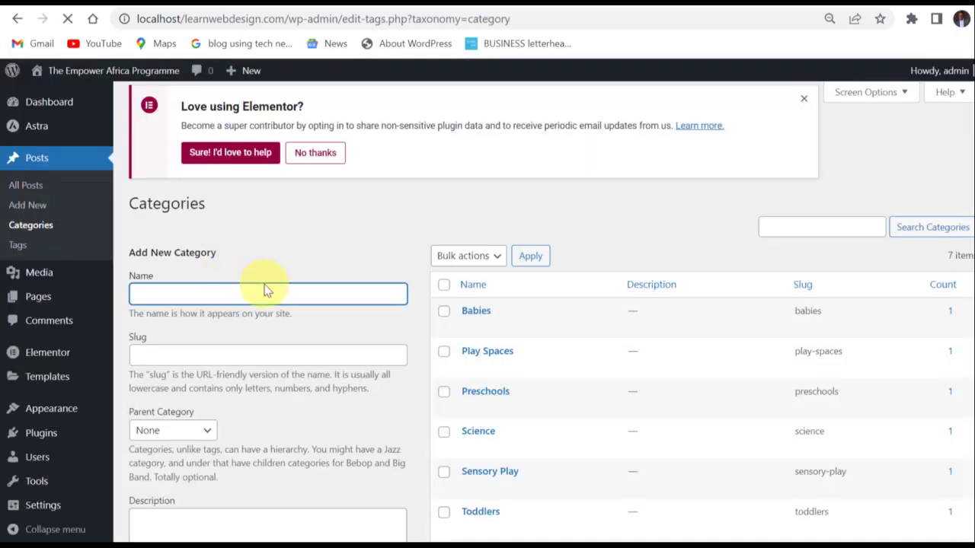
scroll(358, 236, "down", 2)
scroll(372, 229, "up", 1)
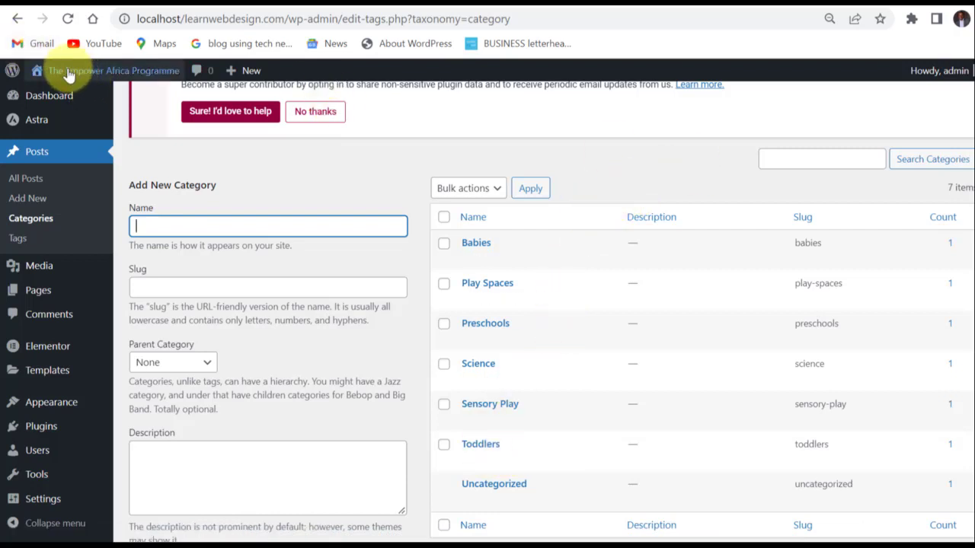
Open the live site in a new browser tab and examine the Recent Posts and Categories lists on its Blog page.
mouse_move(63, 71)
right_click(54, 97)
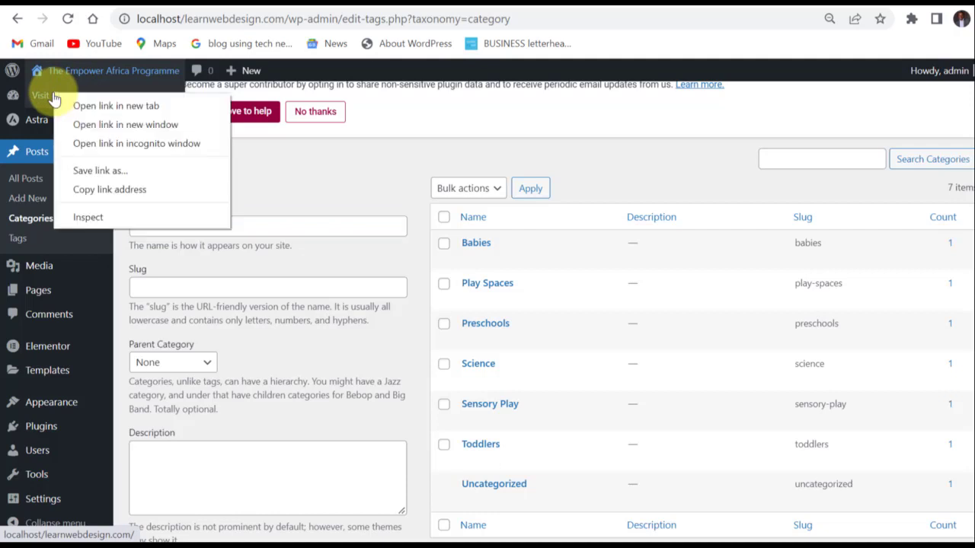
left_click(105, 108)
left_click(745, 3)
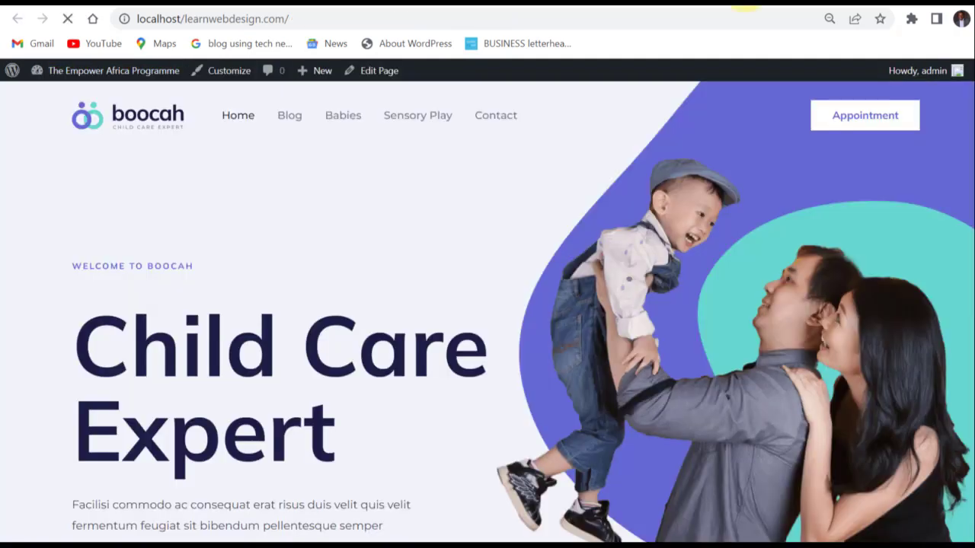
left_click(287, 120)
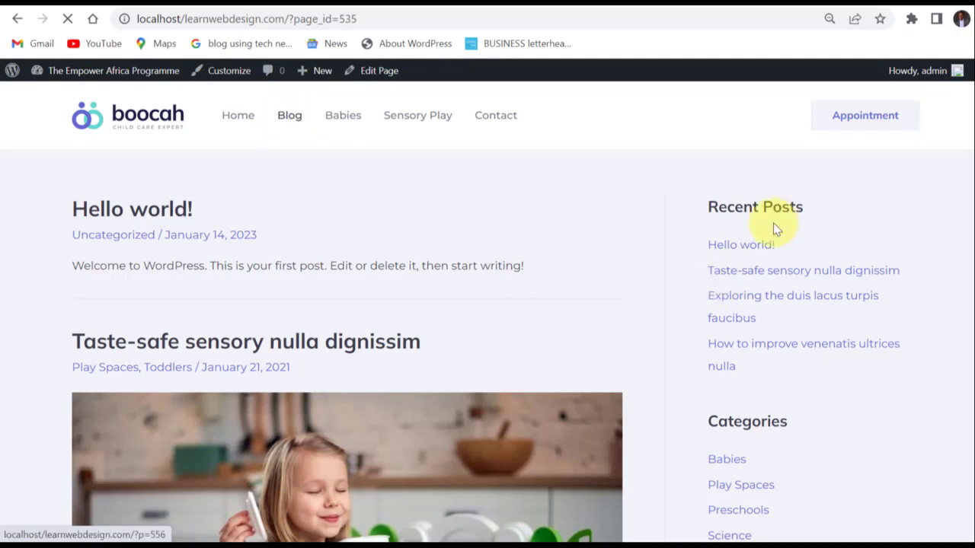
scroll(750, 329, "down", 2)
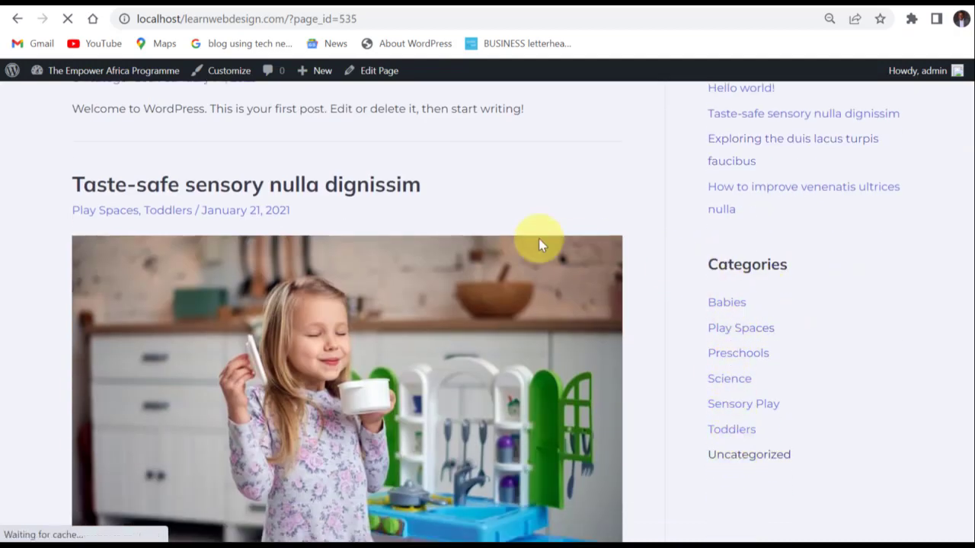
scroll(272, 237, "up", 2)
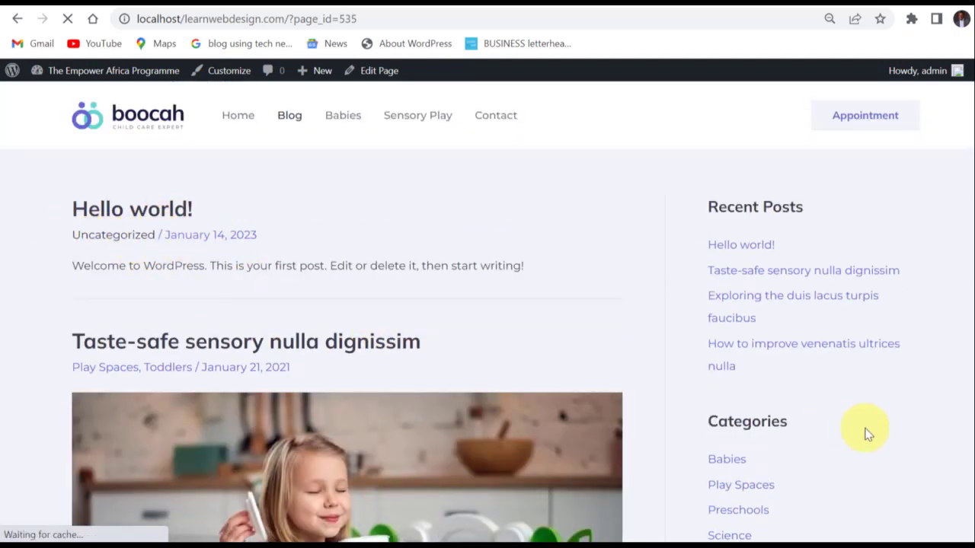
scroll(808, 392, "down", 2)
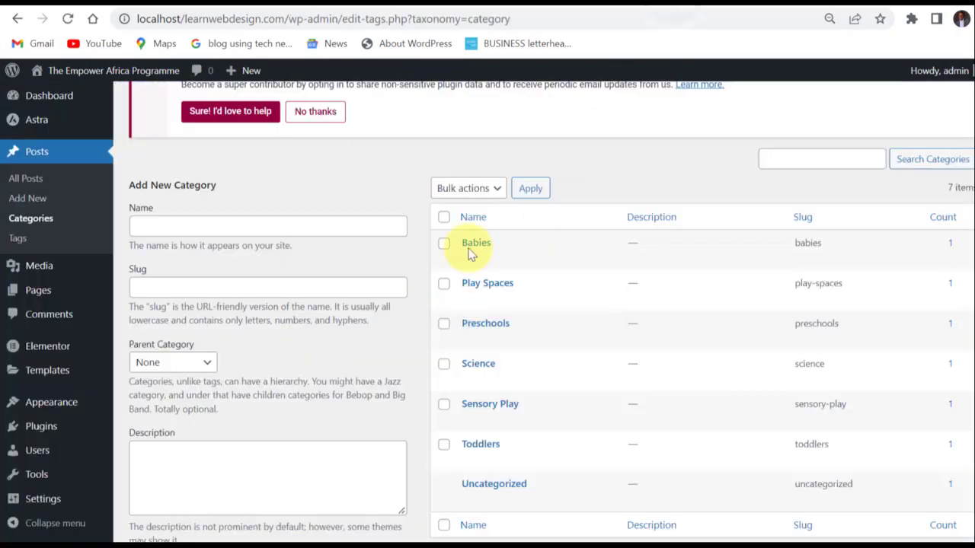
Review the category list and the Add New Category form, placing the cursor in the Description field.
mouse_move(479, 250)
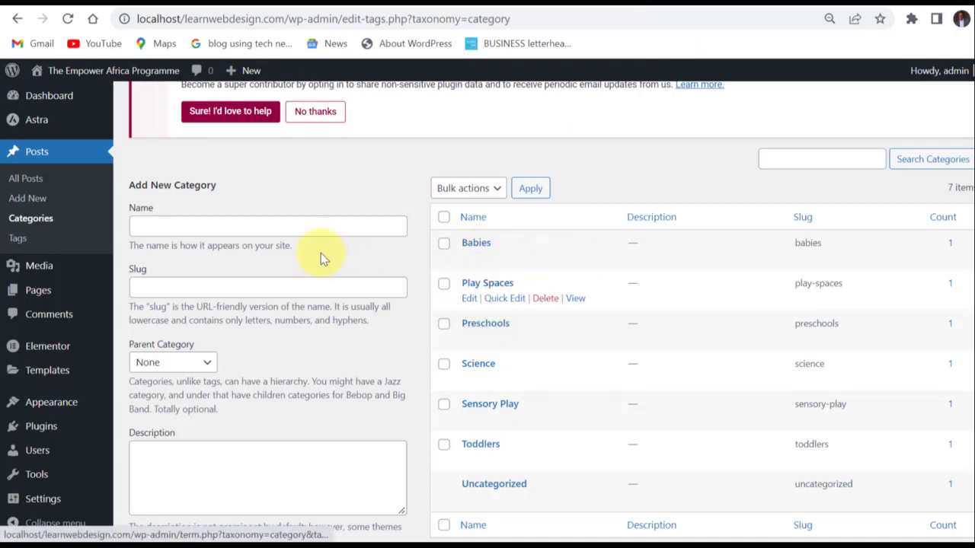
scroll(216, 220, "up", 1)
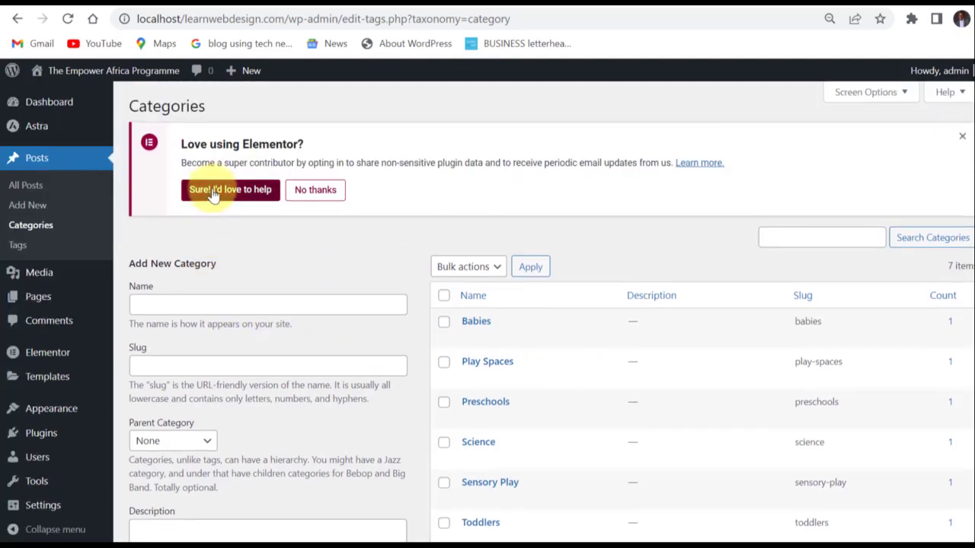
scroll(186, 229, "down", 3)
scroll(185, 185, "up", 3)
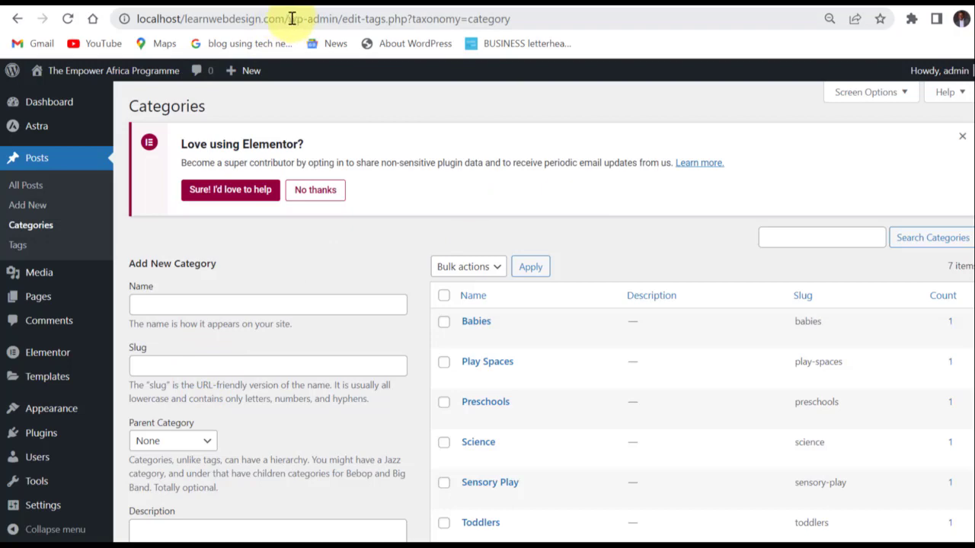
scroll(300, 366, "down", 3)
left_click(226, 338)
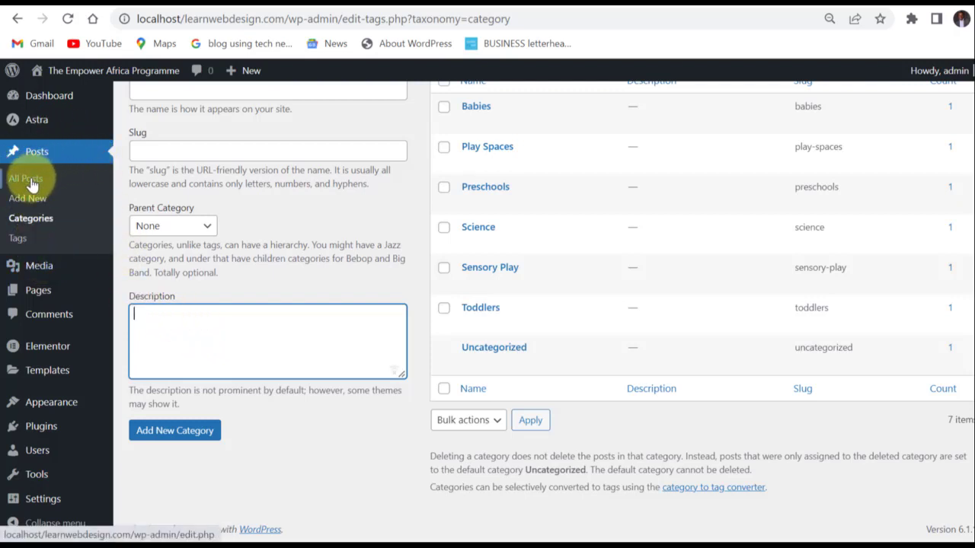
Open the Media Library to show the site's uploaded files.
mouse_move(34, 270)
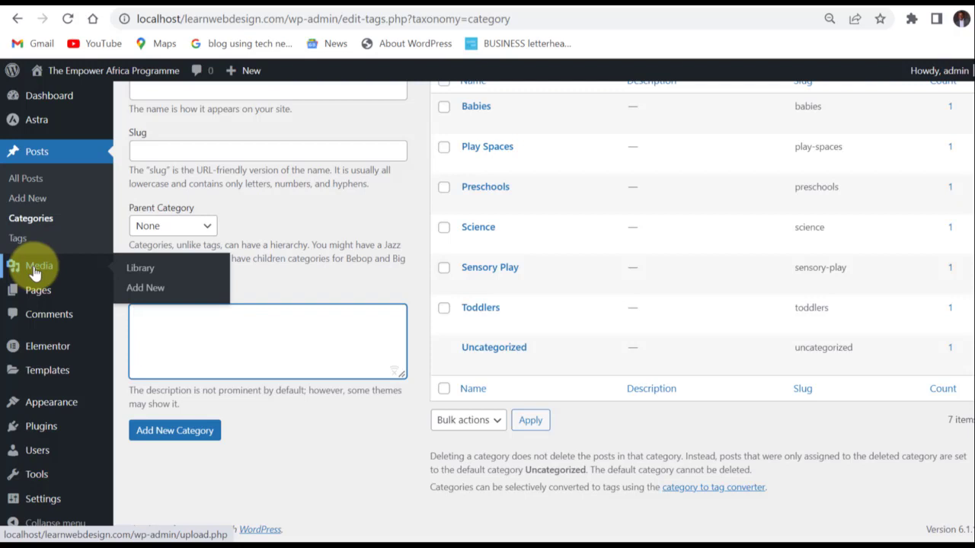
left_click(34, 268)
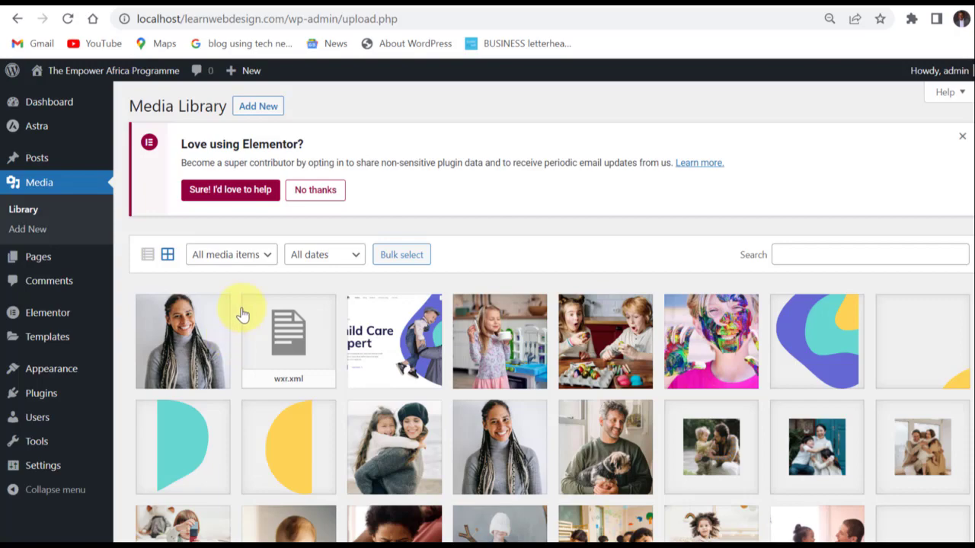
Open the Media Library's file upload area, look over its upload options and the uploaded files, and close it.
scroll(241, 314, "down", 4)
scroll(241, 312, "up", 5)
left_click(258, 107)
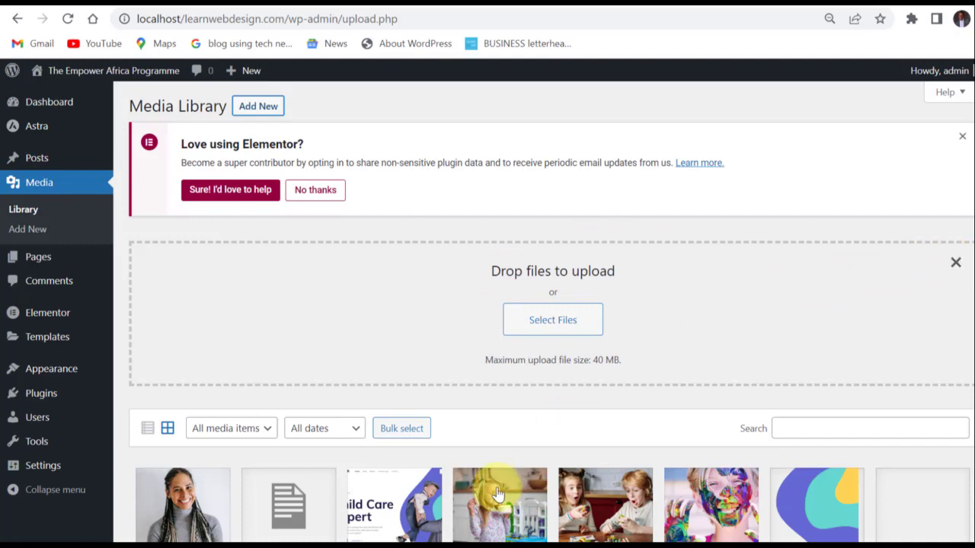
scroll(502, 488, "down", 3)
scroll(512, 454, "up", 2)
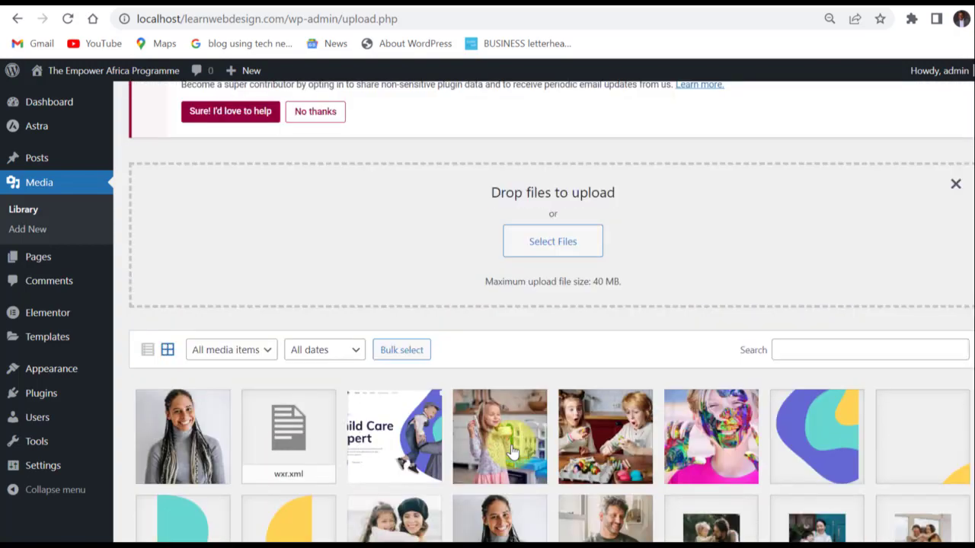
scroll(512, 453, "down", 2)
scroll(512, 453, "up", 3)
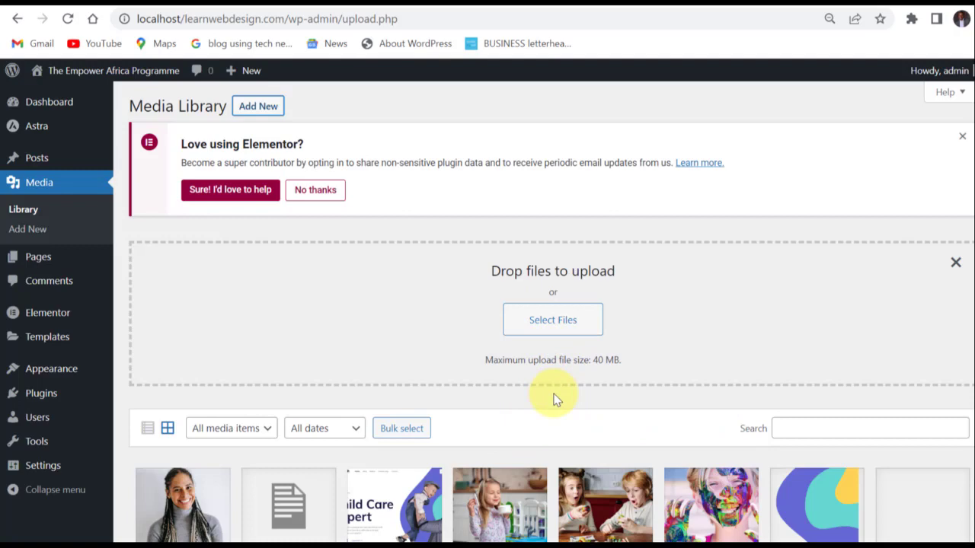
scroll(556, 400, "down", 1)
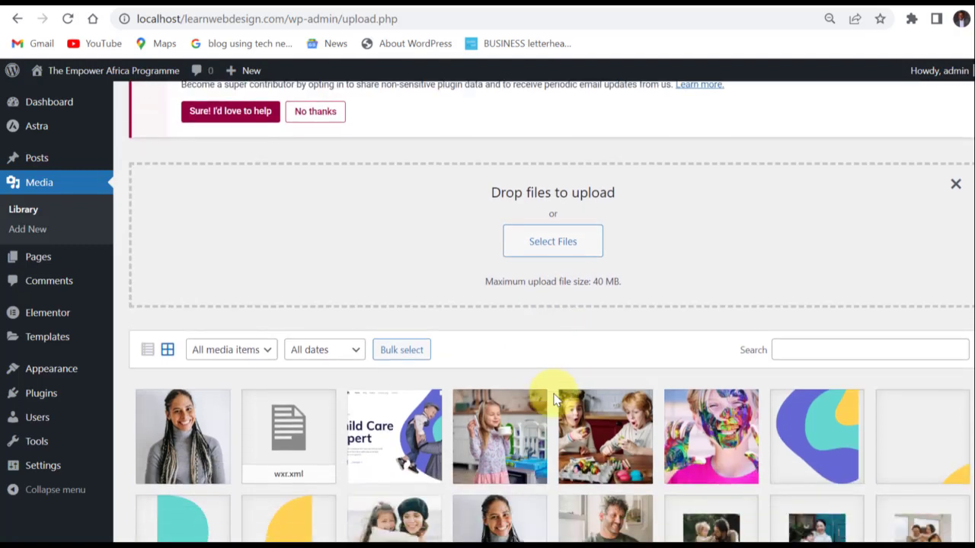
scroll(555, 399, "up", 1)
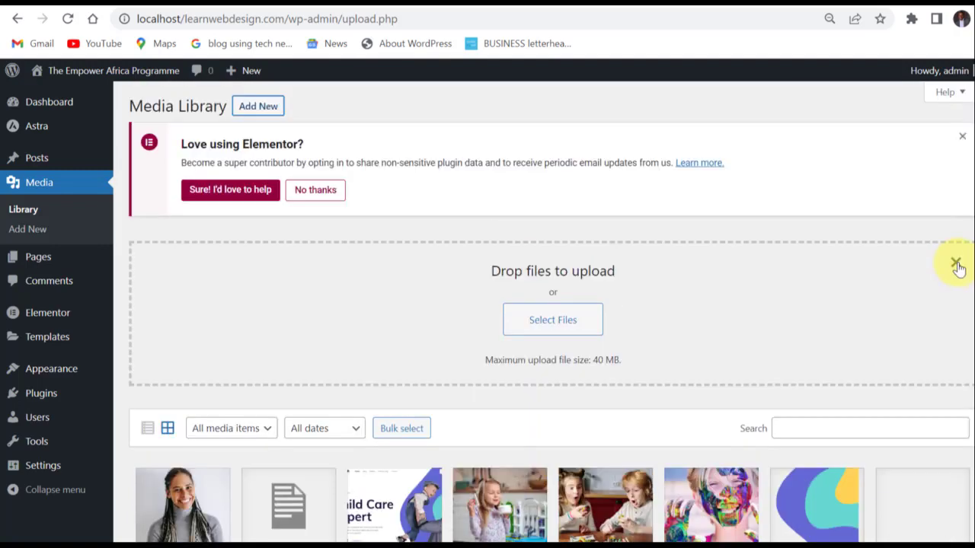
left_click(956, 265)
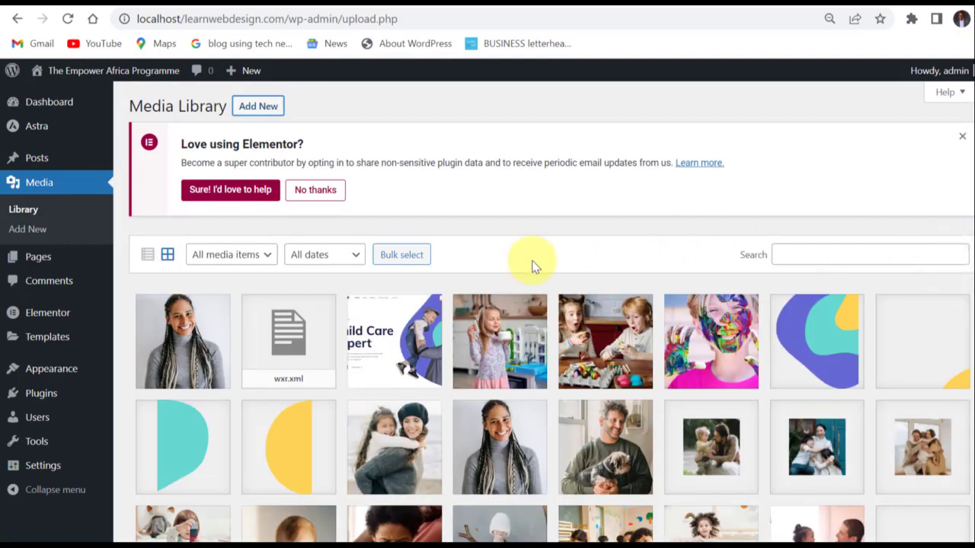
Open the attachment details of the first image in the Media Library, review its fields, and close them.
scroll(211, 352, "down", 2)
left_click(197, 187)
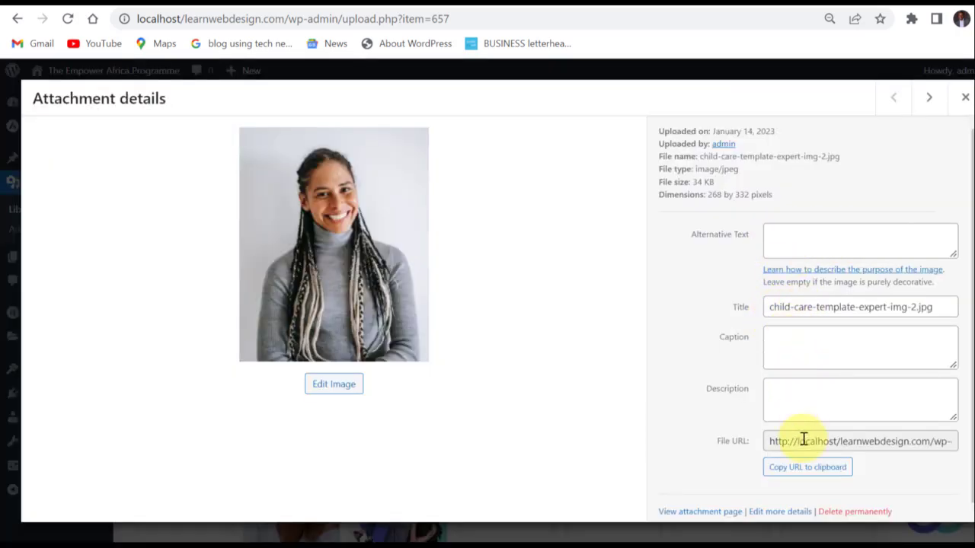
scroll(790, 455, "down", 1)
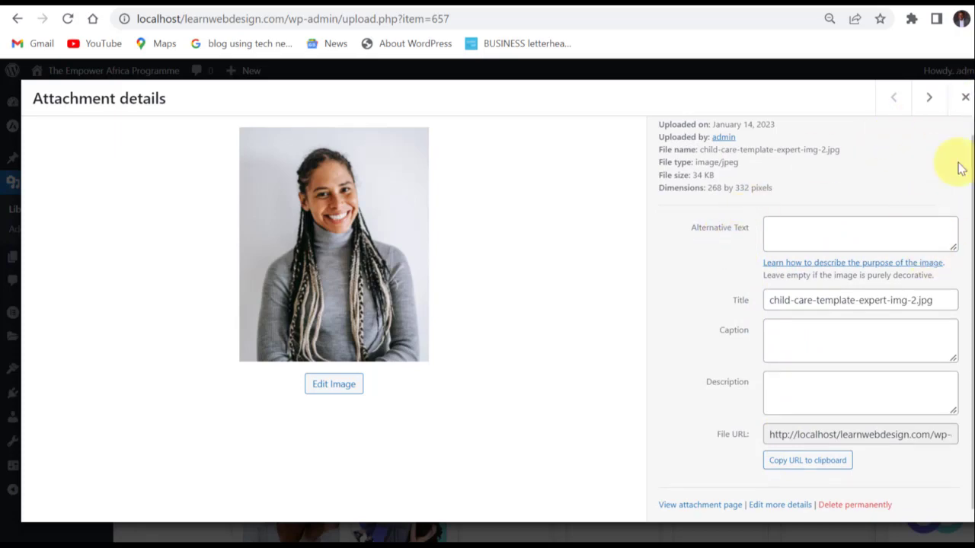
left_click(965, 98)
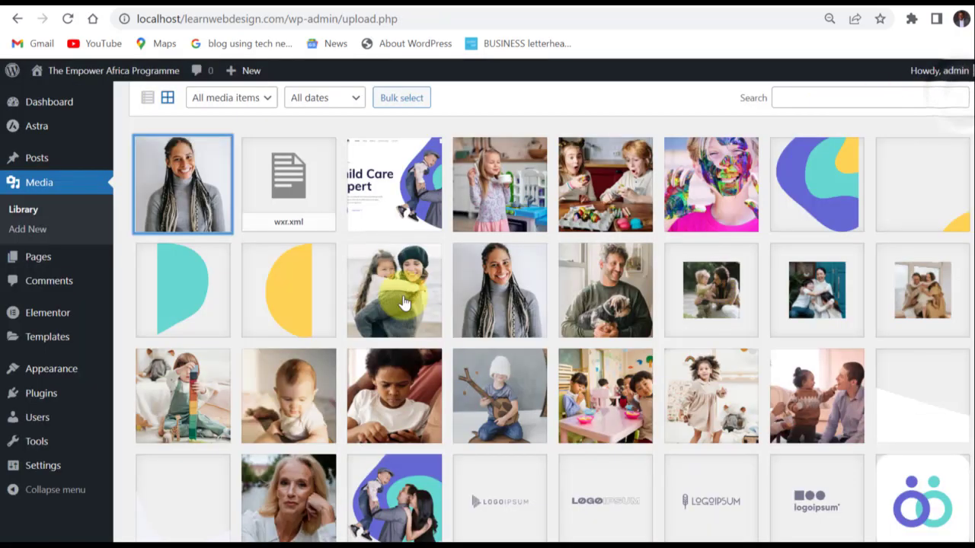
Bulk-select the first five media items plus the woman and man portraits in the second row, and cancel the selection.
scroll(305, 202, "up", 1)
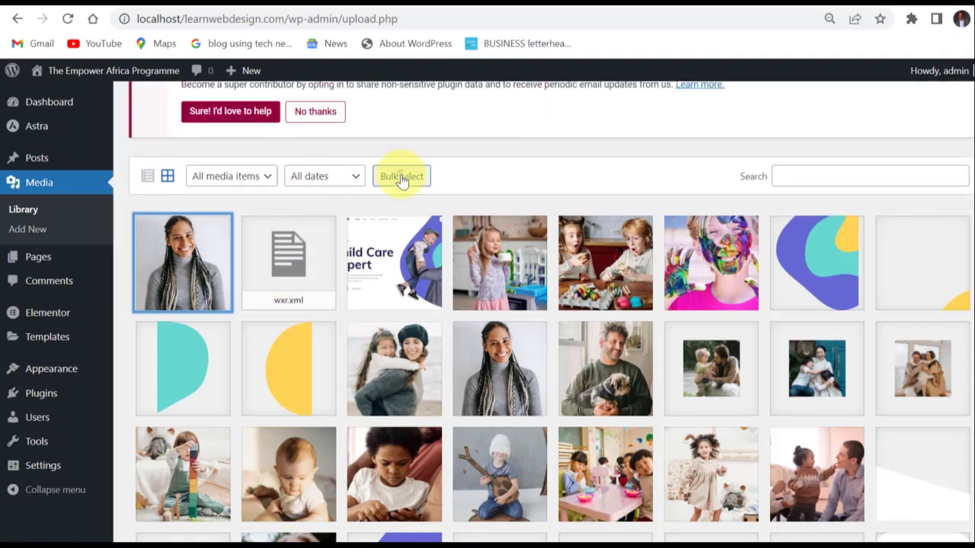
left_click(392, 177)
left_click(259, 269)
left_click(396, 265)
left_click(491, 274)
left_click(579, 272)
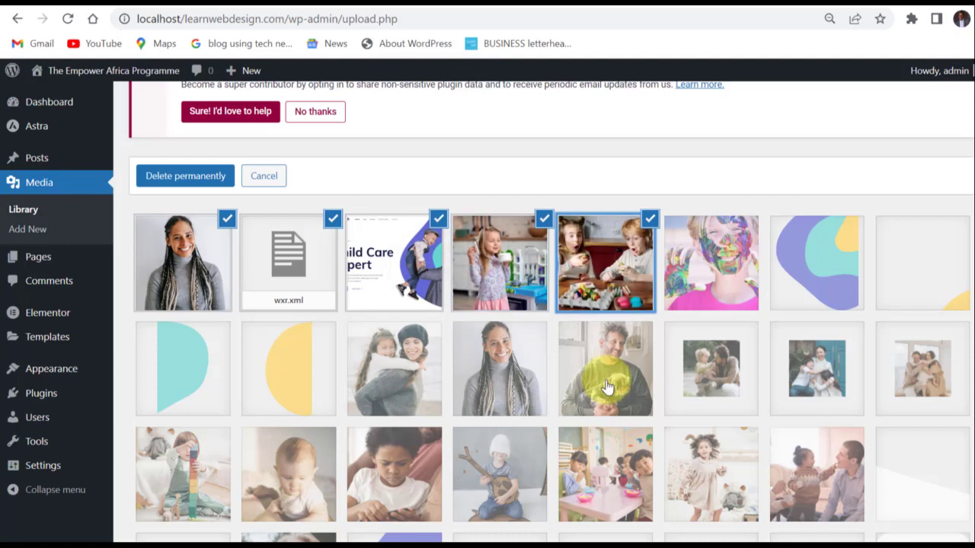
left_click(607, 380)
left_click(508, 369)
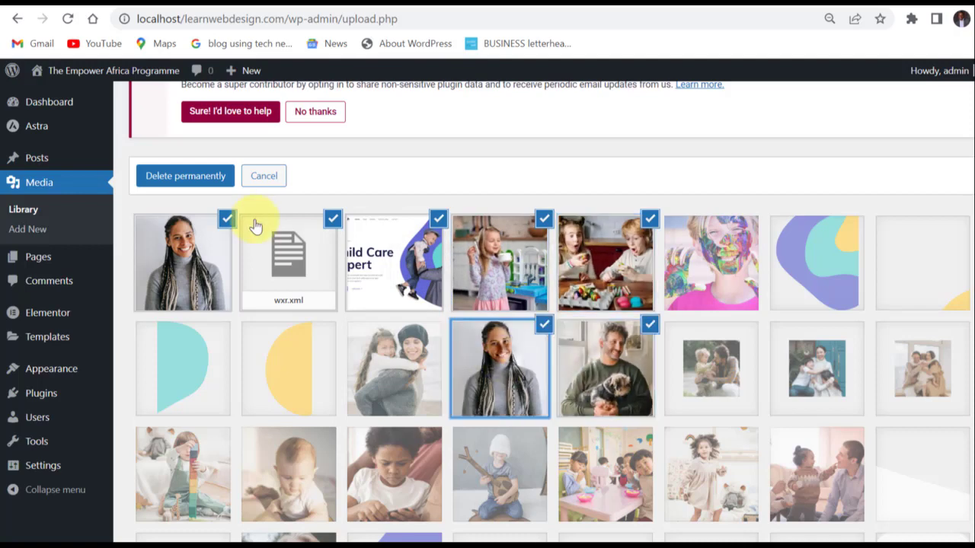
left_click(264, 176)
scroll(309, 228, "up", 1)
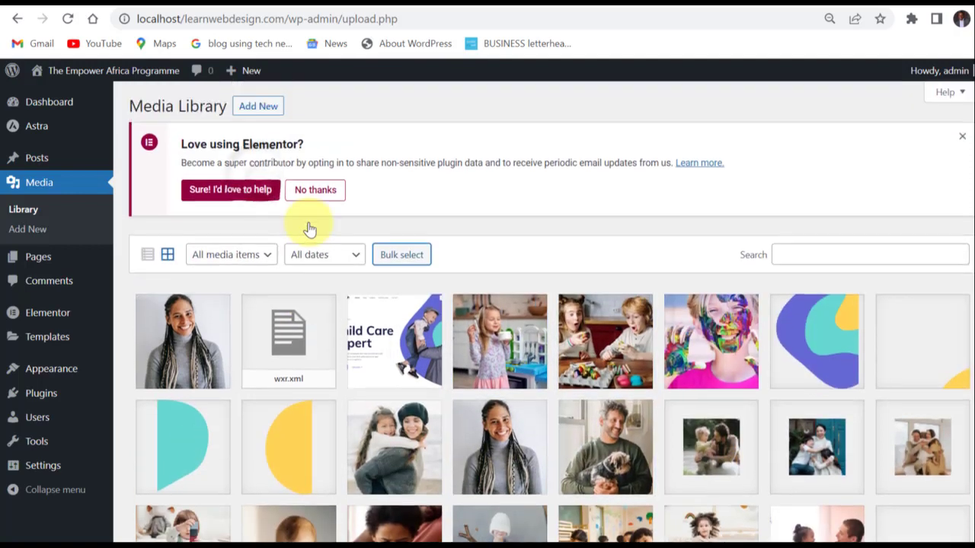
Open the list of site pages and view the screen for adding a new page.
scroll(460, 320, "down", 5)
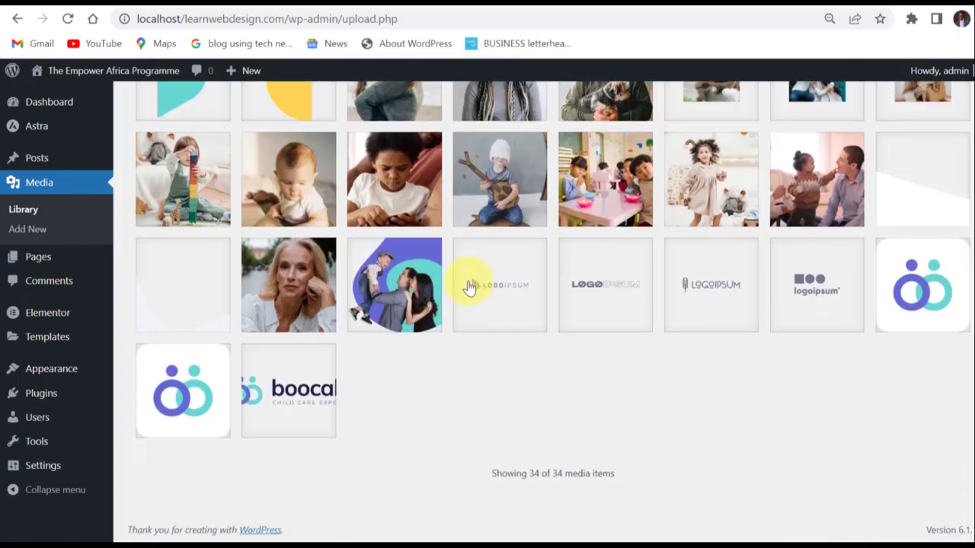
left_click(36, 263)
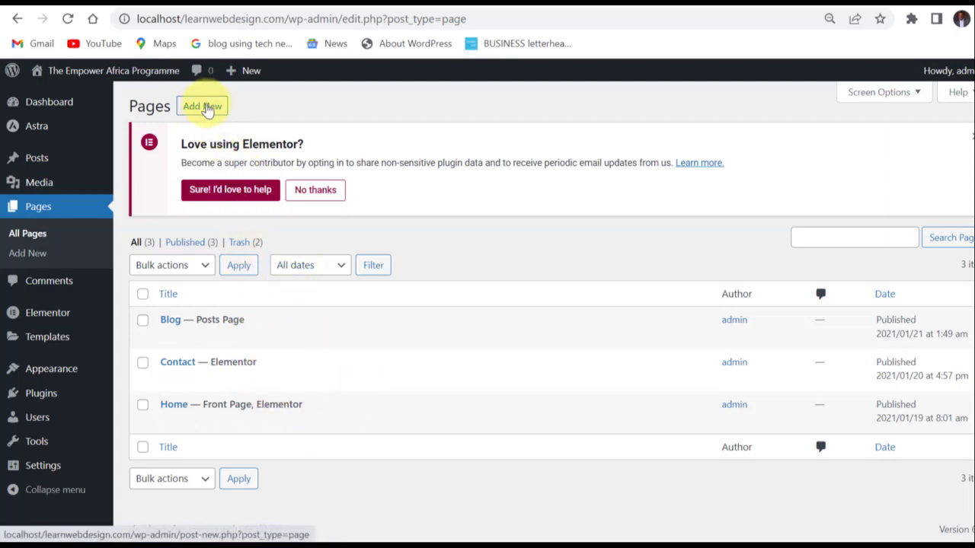
left_click(206, 109)
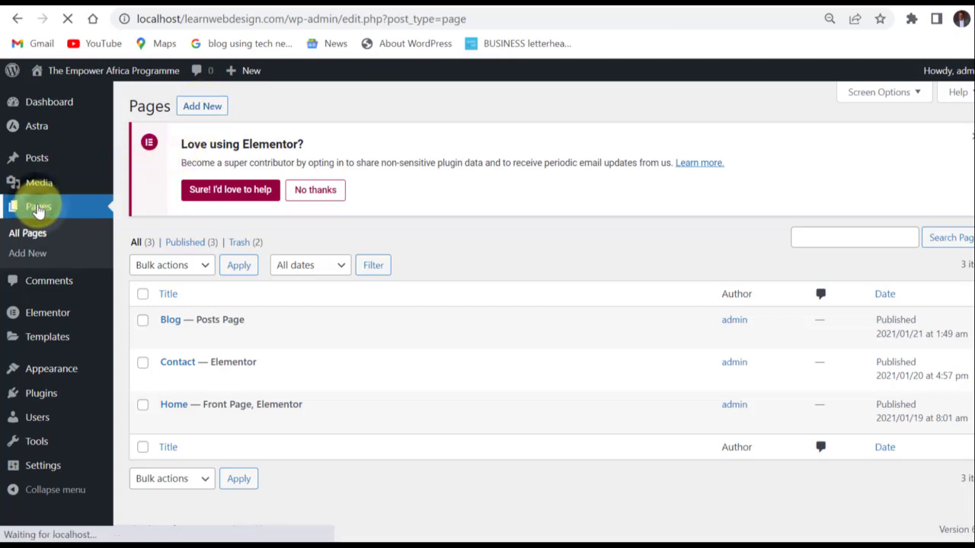
Open the Comments screen, inspect the sample comment's Gravatar link code in Quick Edit, and cancel the edit.
left_click(42, 283)
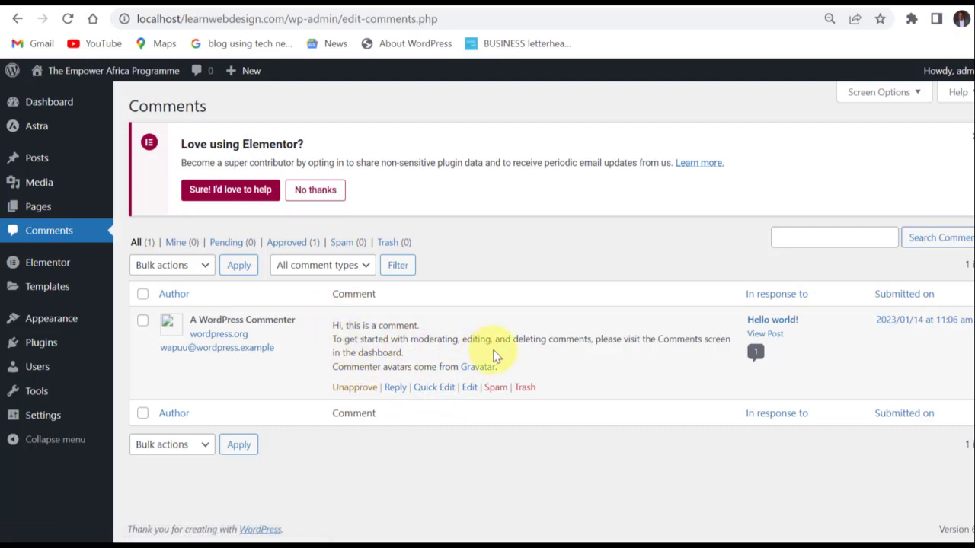
left_click(441, 388)
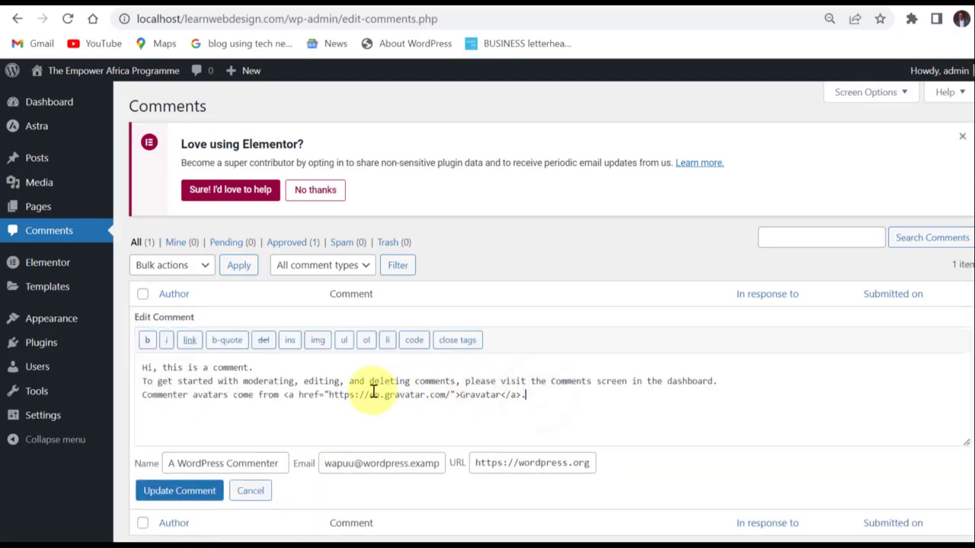
left_click(287, 395, "shift")
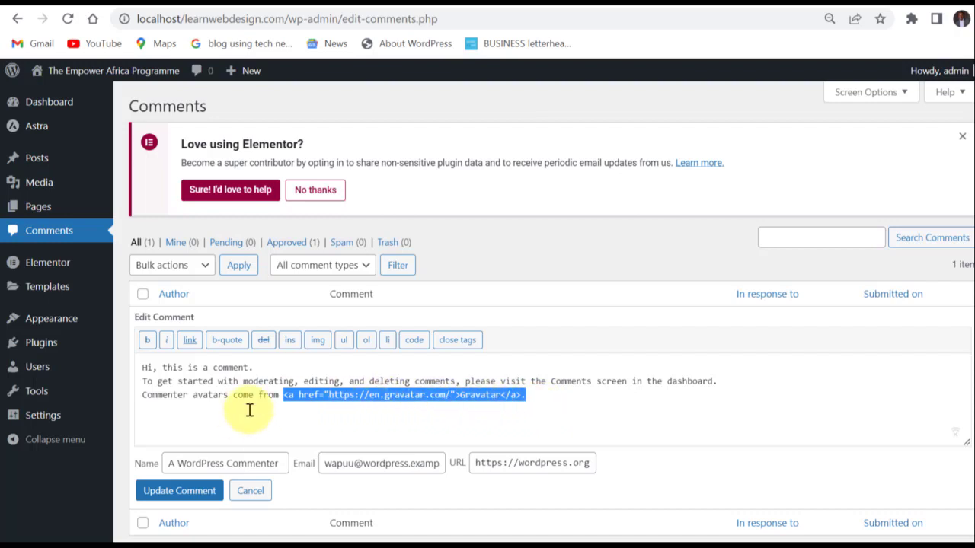
left_click(250, 491)
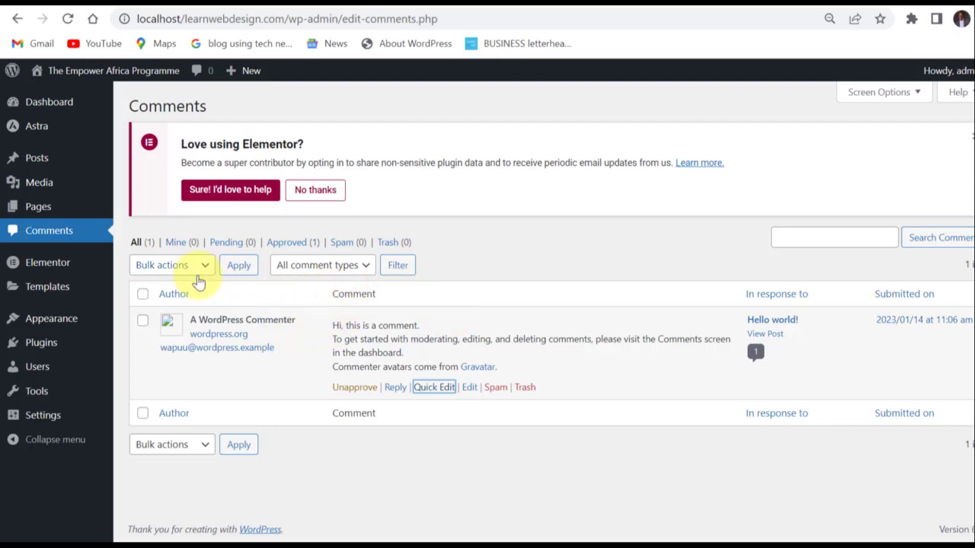
Review the bulk actions available for comments without choosing one.
left_click(202, 267)
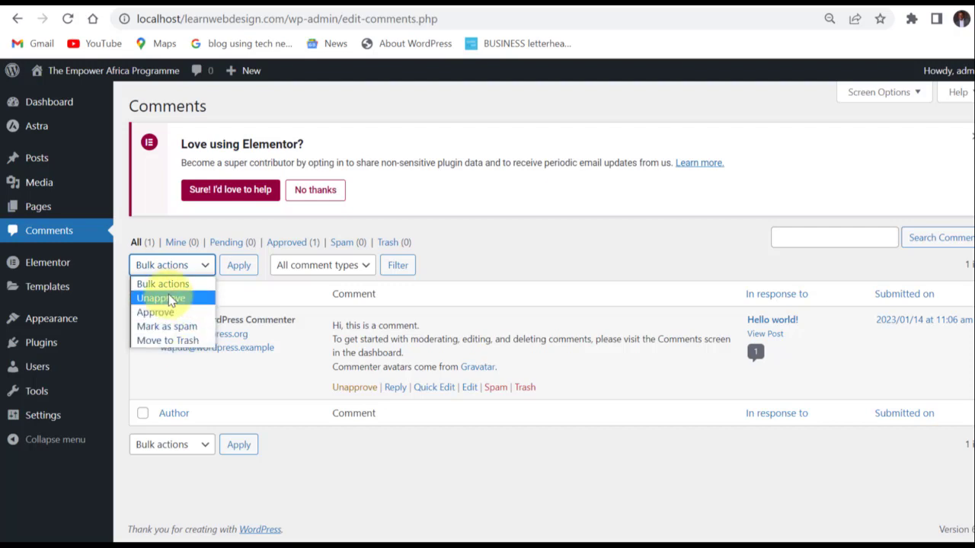
left_click(286, 364)
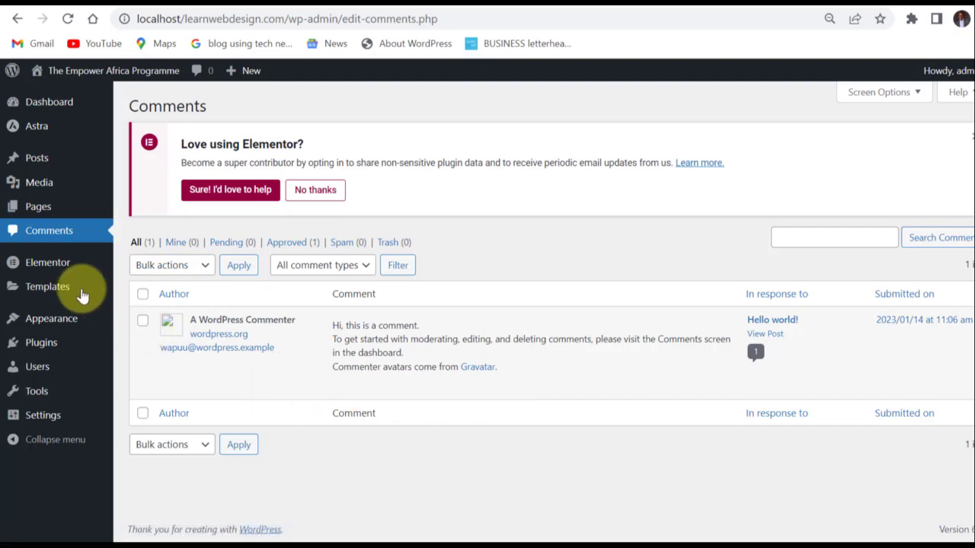
Look over the Elementor and Templates sections and the options they offer in the admin navigation.
mouse_move(48, 266)
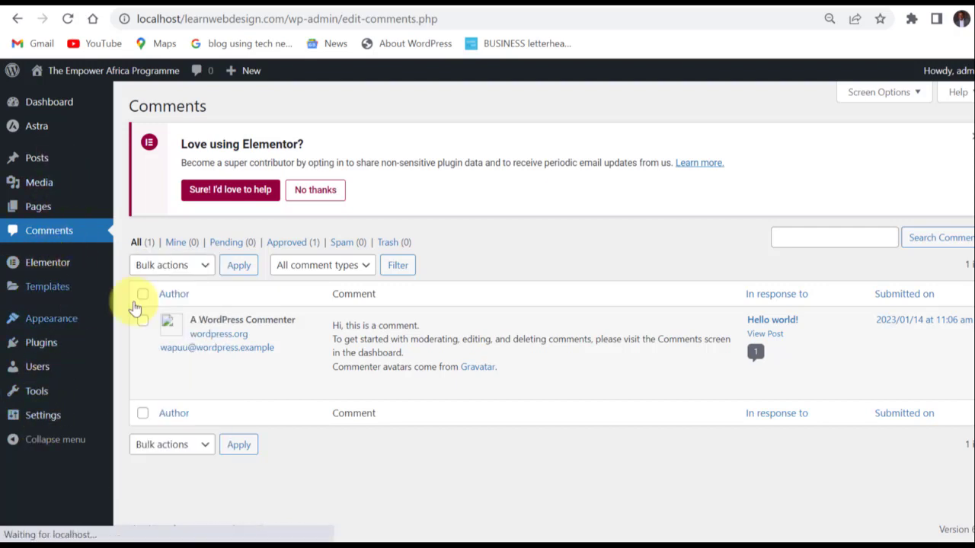
mouse_move(47, 287)
left_click(130, 293)
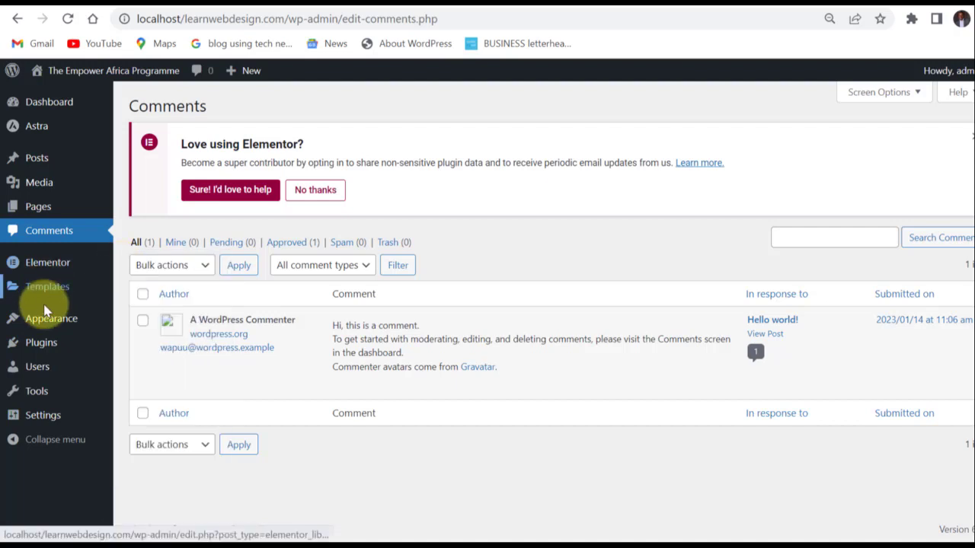
mouse_move(43, 295)
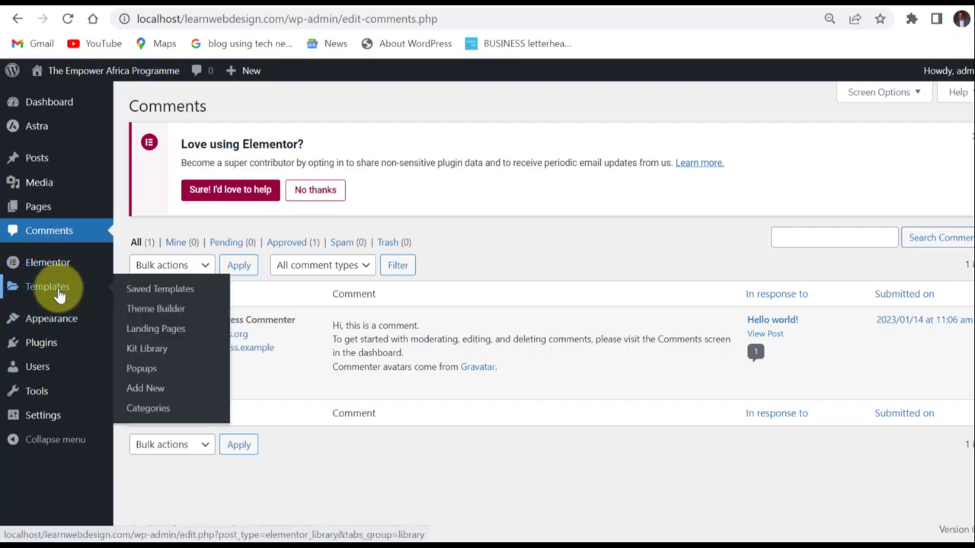
Open the Themes screen and examine the active Astra theme, the other installed themes, and the options for each.
mouse_move(48, 315)
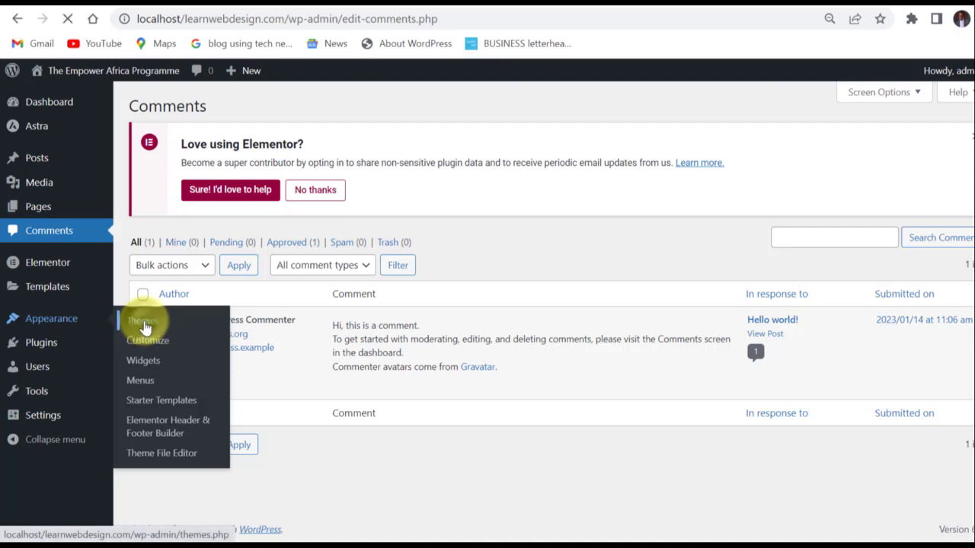
left_click(143, 324)
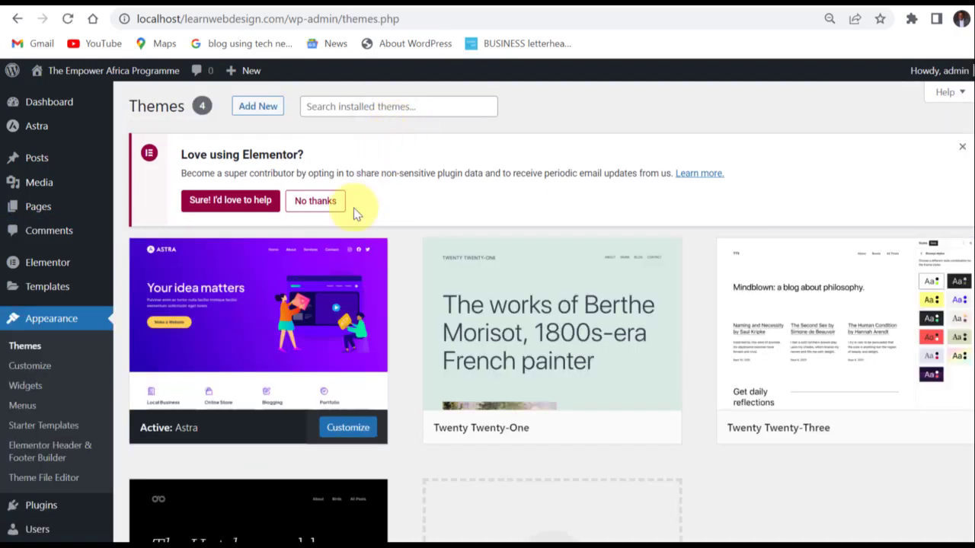
mouse_move(274, 346)
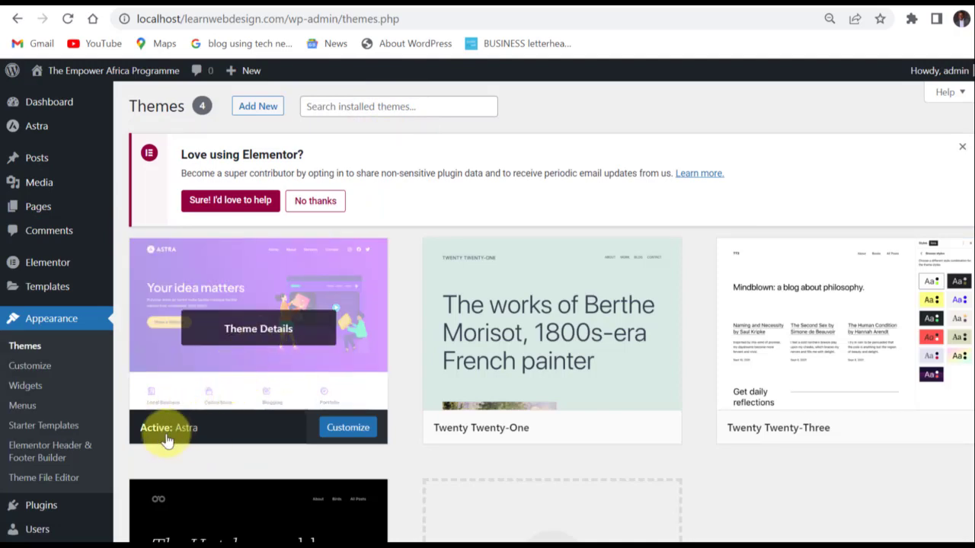
mouse_move(517, 389)
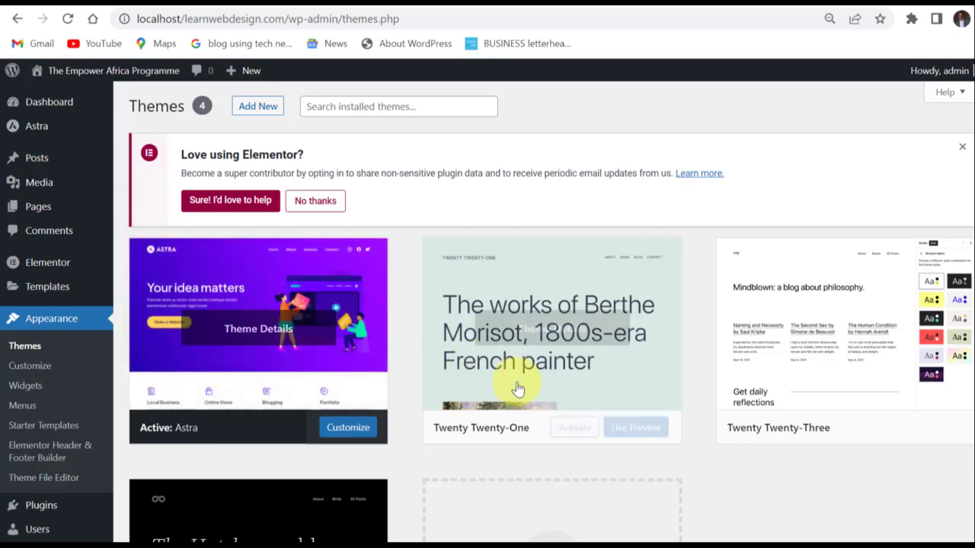
scroll(518, 389, "down", 2)
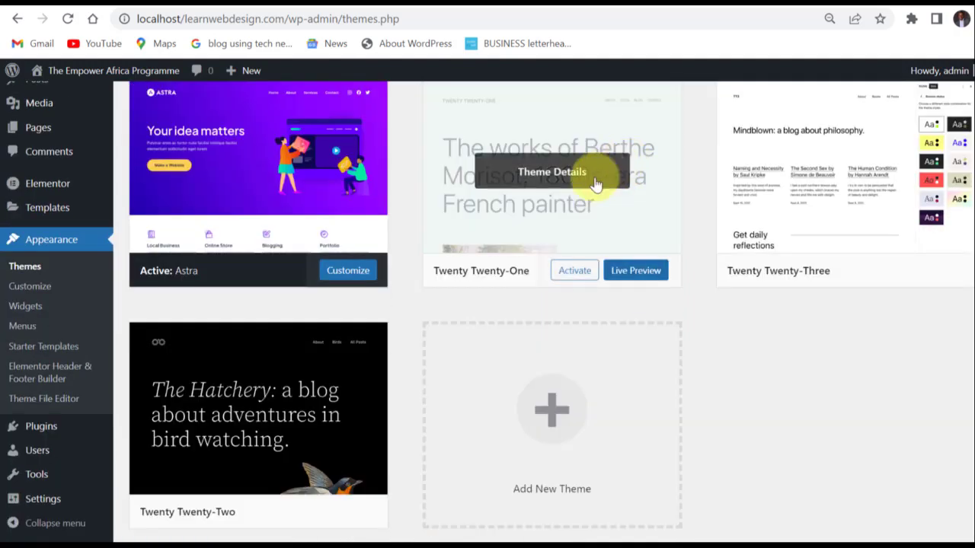
scroll(596, 185, "up", 2)
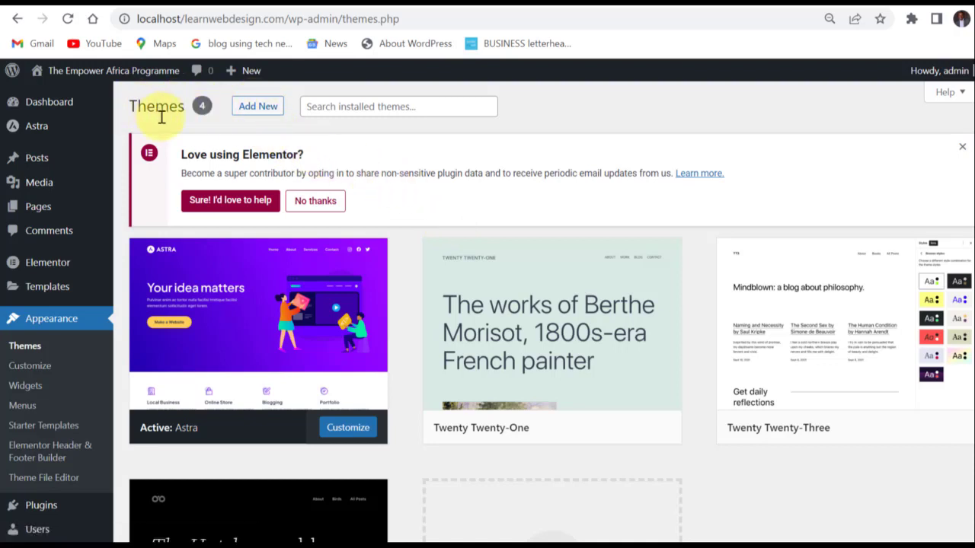
mouse_move(289, 311)
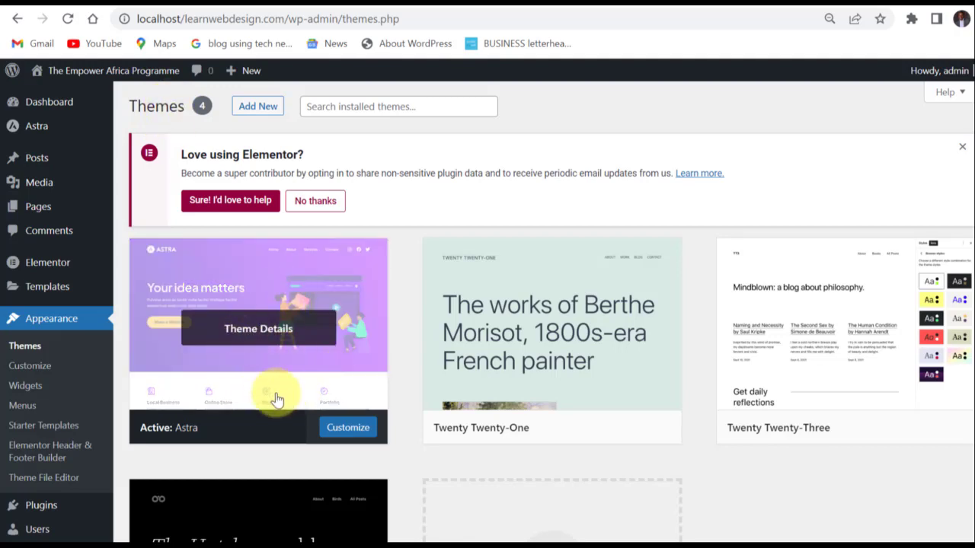
scroll(276, 392, "down", 3)
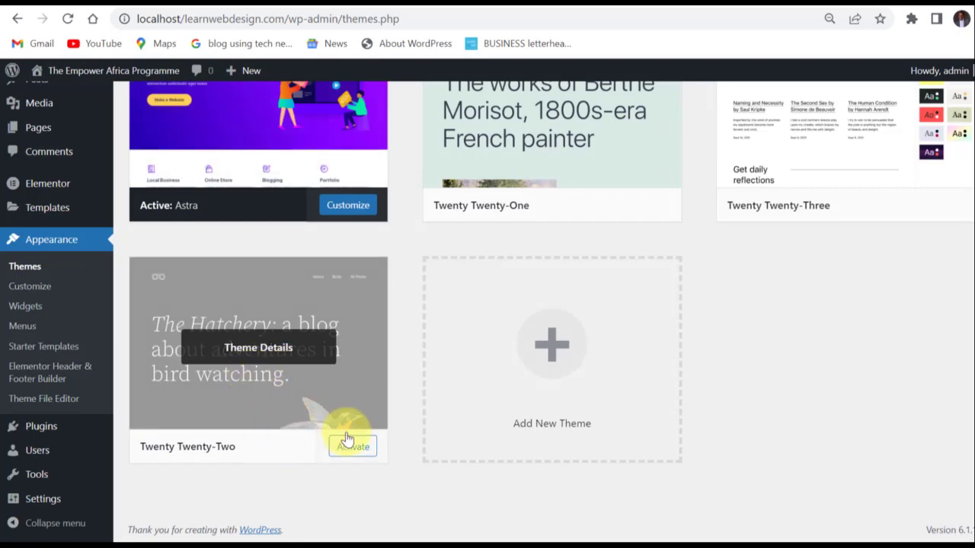
scroll(587, 182, "up", 2)
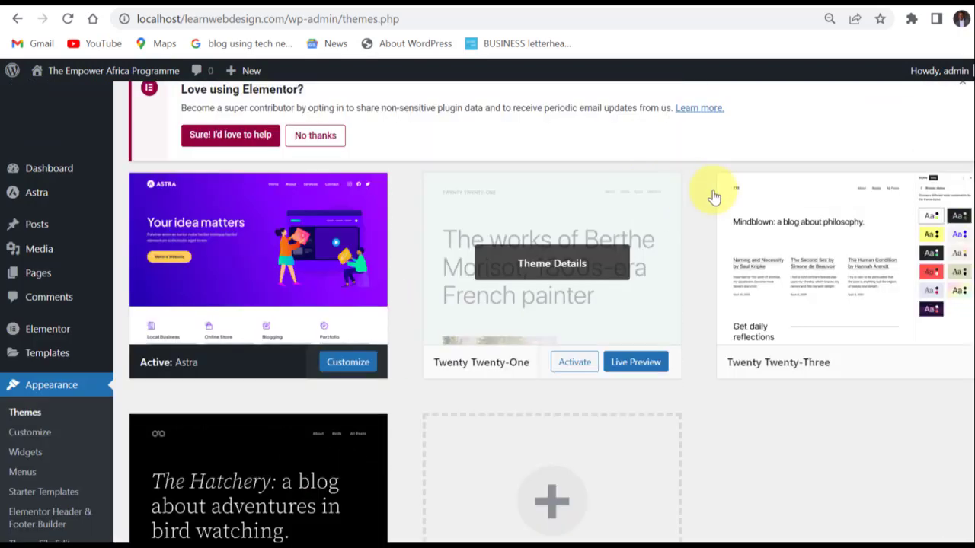
Open the Astra theme Customizer, look through its settings sections, and close it to return to the Themes screen.
scroll(424, 213, "up", 1)
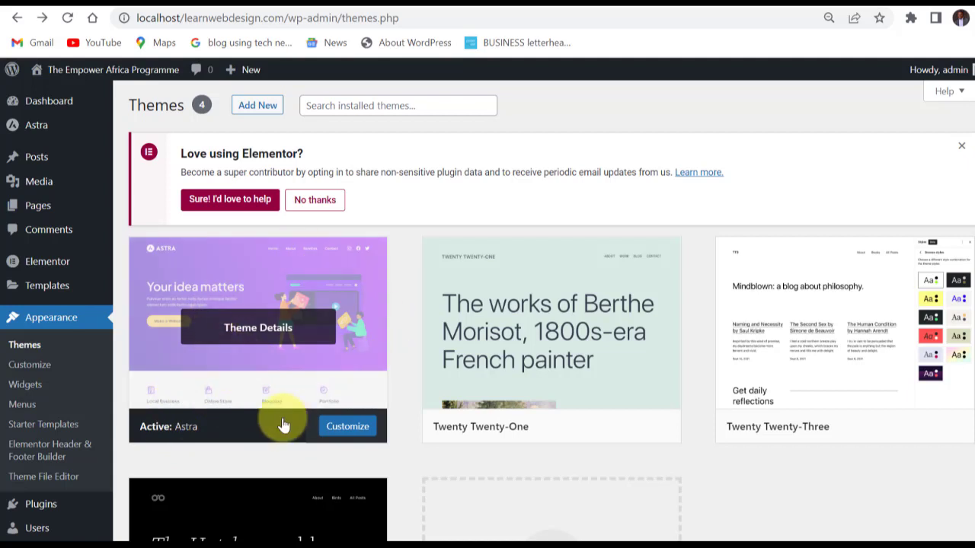
left_click(29, 366)
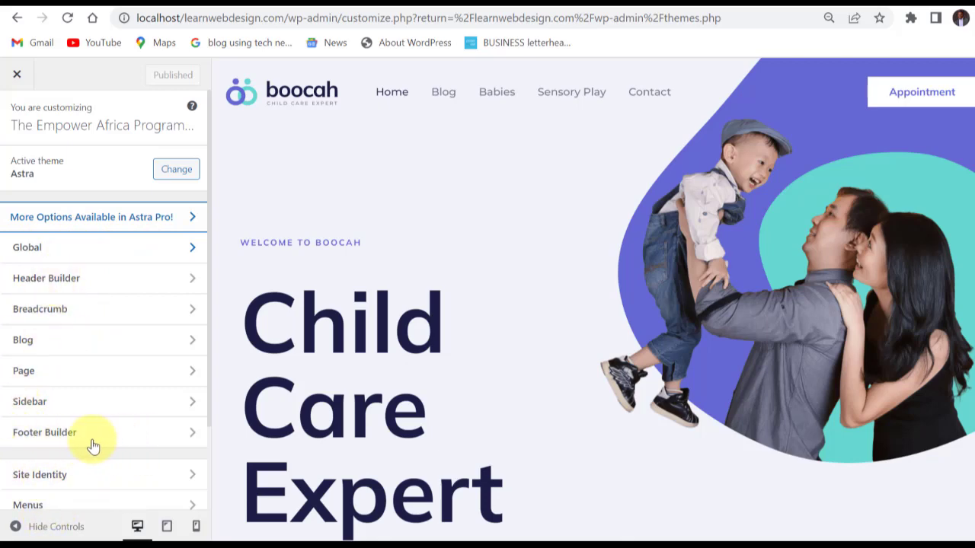
scroll(86, 324, "down", 2)
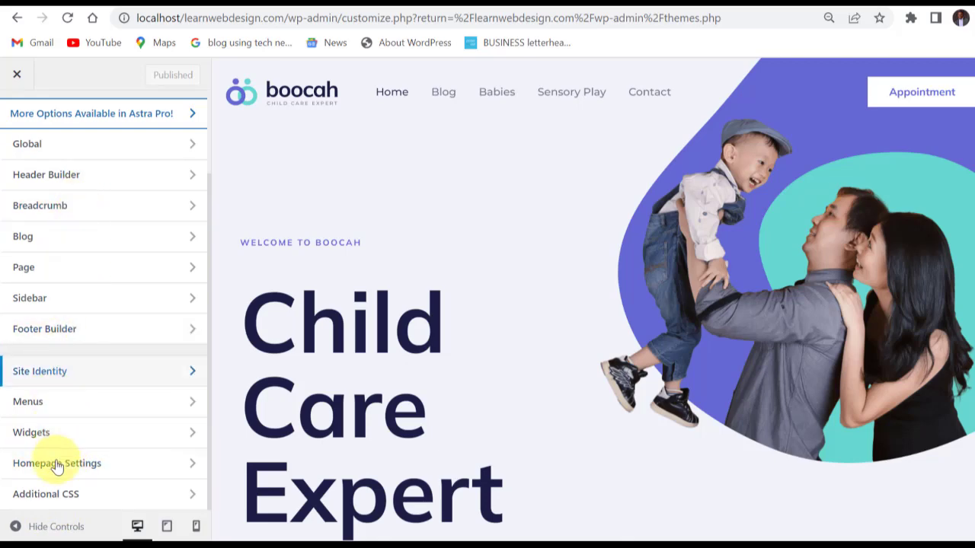
left_click(15, 76)
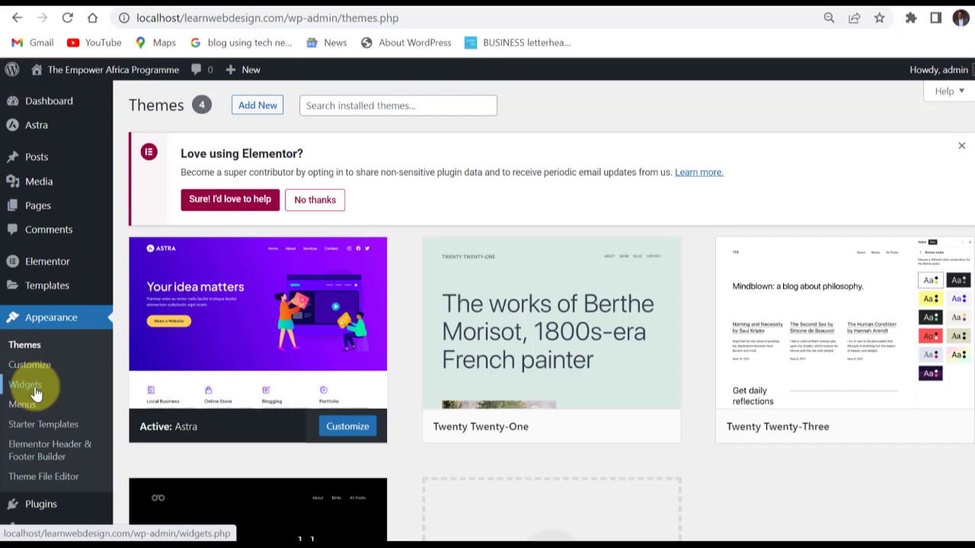
Open the Widgets screen and examine the Recent Posts and Categories blocks in the Main Sidebar.
left_click(25, 387)
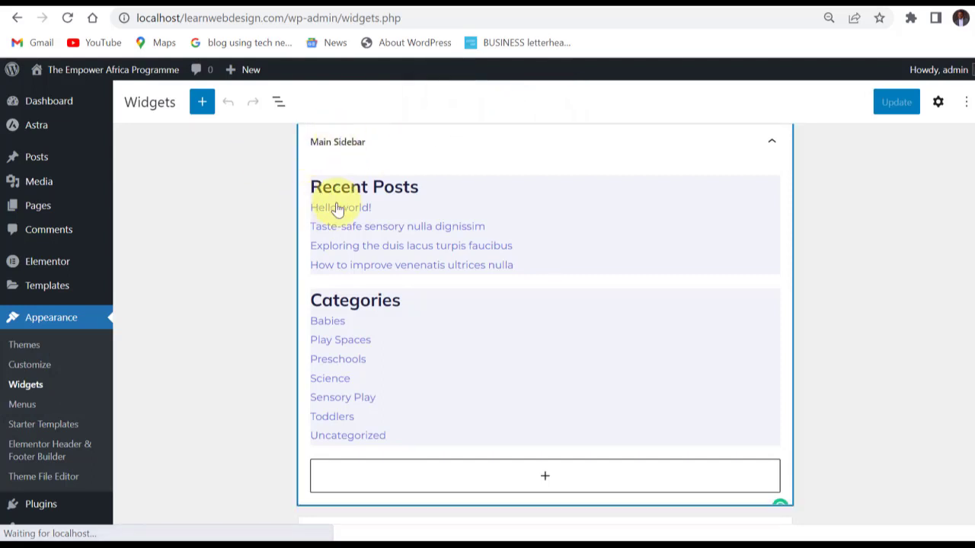
left_click(423, 217)
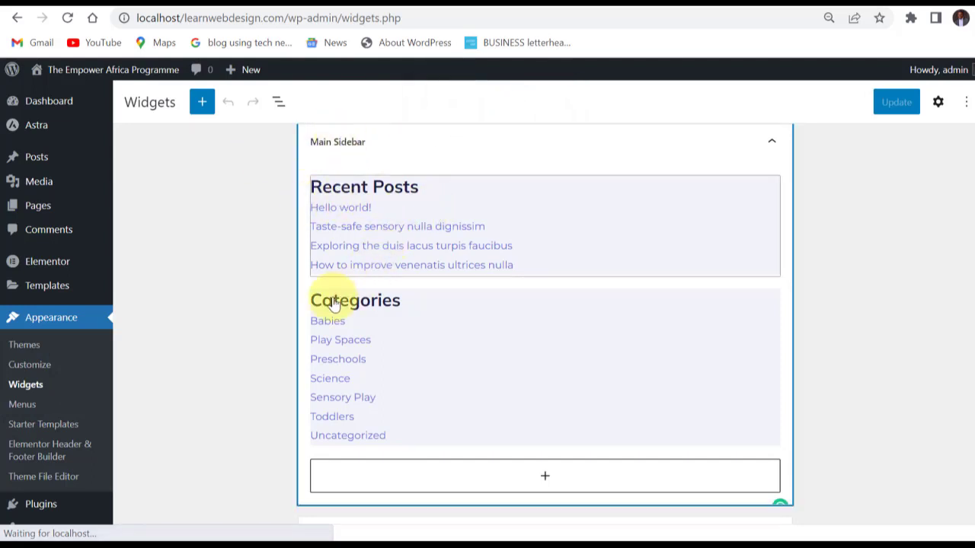
left_click(397, 322)
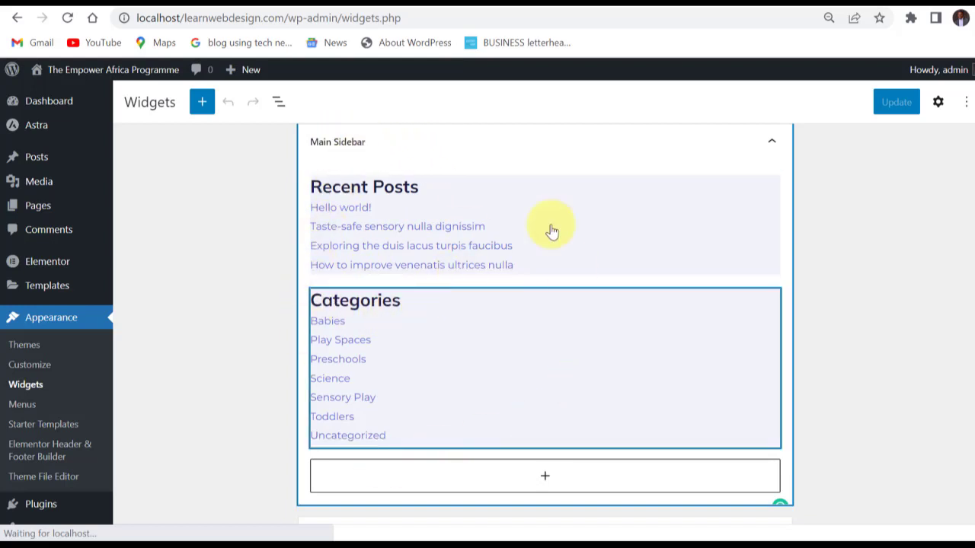
left_click(286, 131)
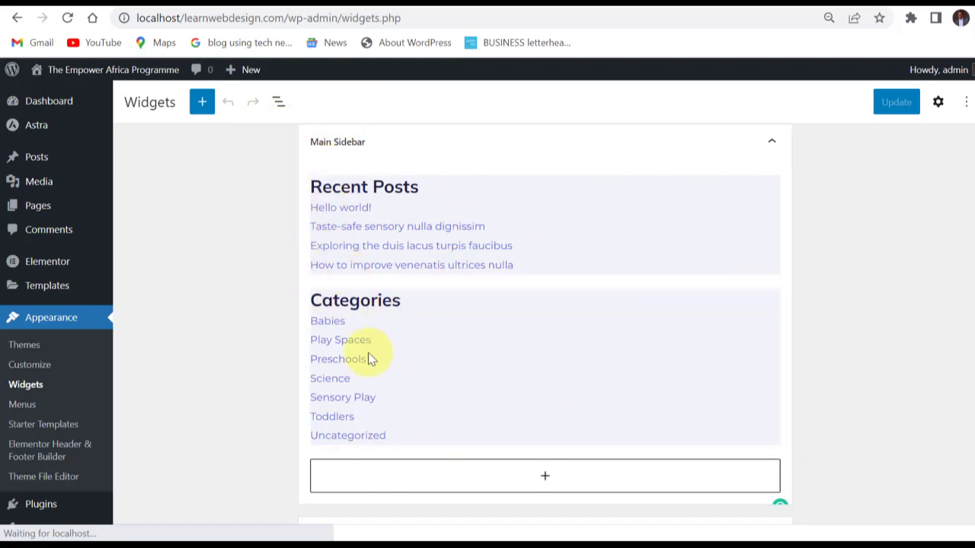
left_click(348, 398)
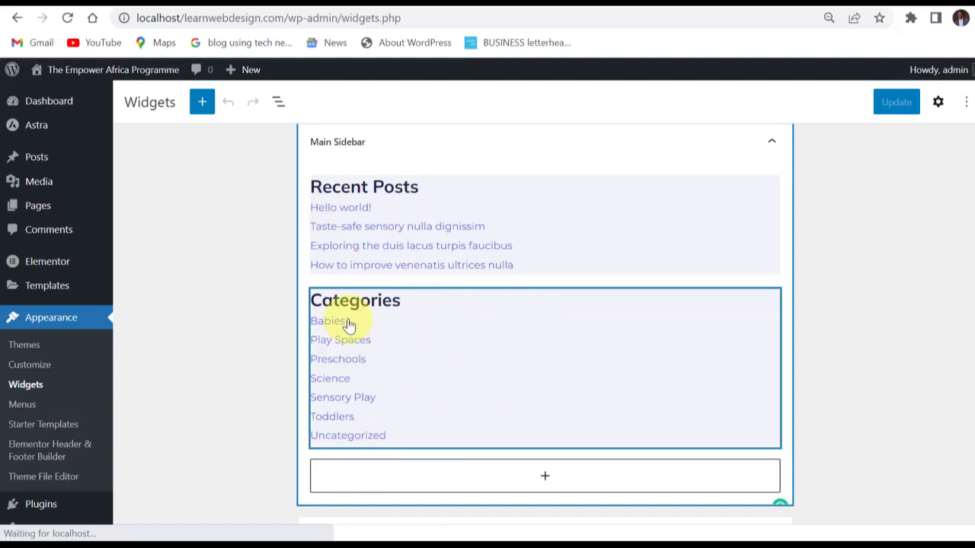
Review the Header, Footer Builder and inactive widget areas, expanding the Header area to see its block inserter.
scroll(870, 359, "down", 4)
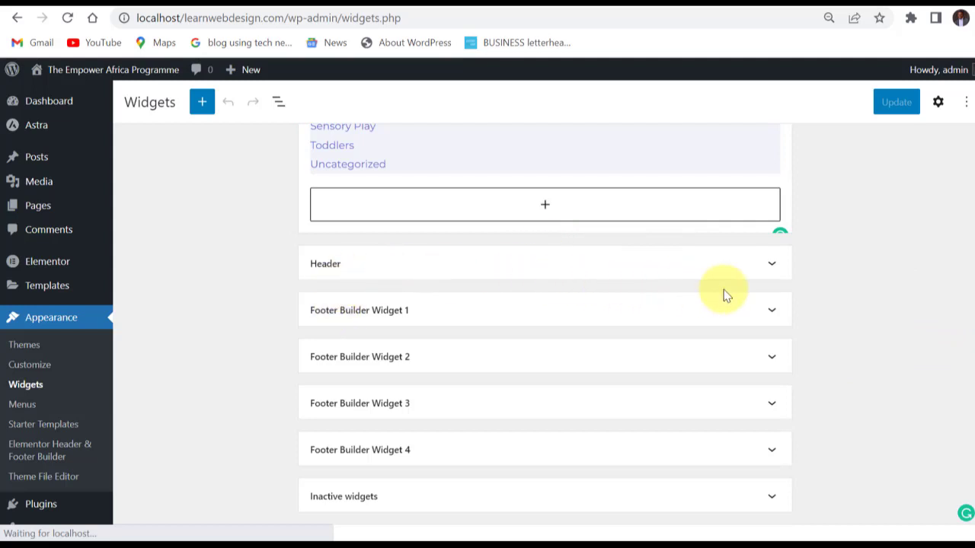
scroll(727, 294, "down", 2)
left_click(771, 263)
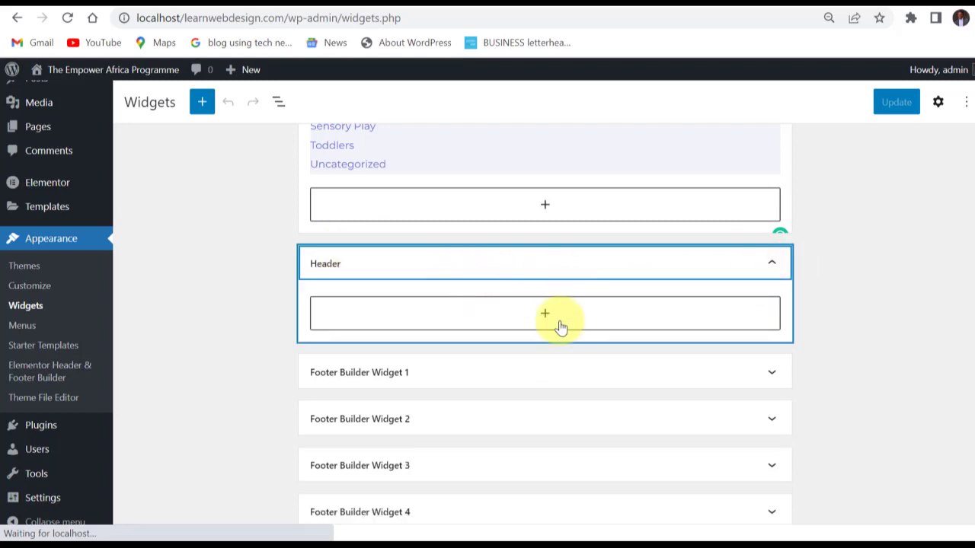
left_click(548, 317)
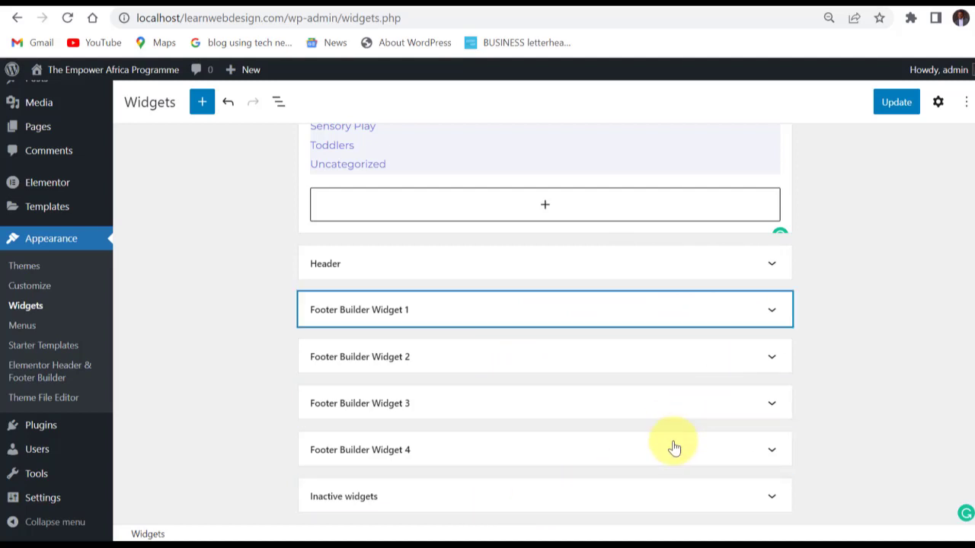
scroll(645, 329, "up", 4)
left_click(902, 106)
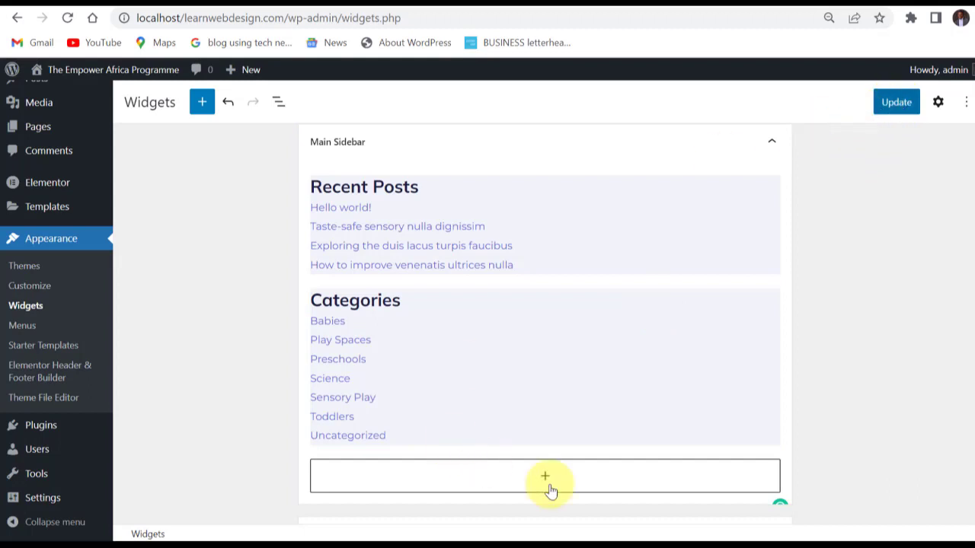
scroll(523, 383, "down", 4)
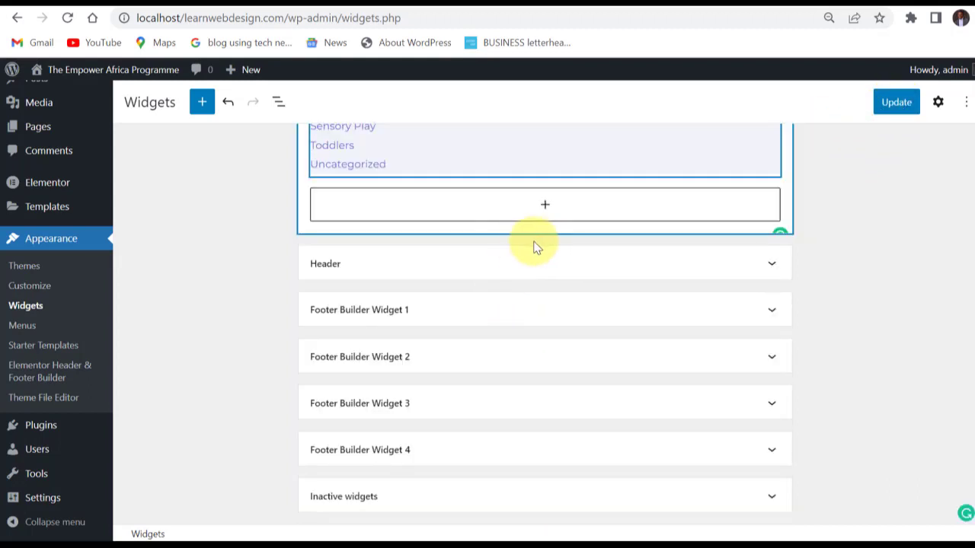
left_click(355, 276)
scroll(229, 335, "up", 4)
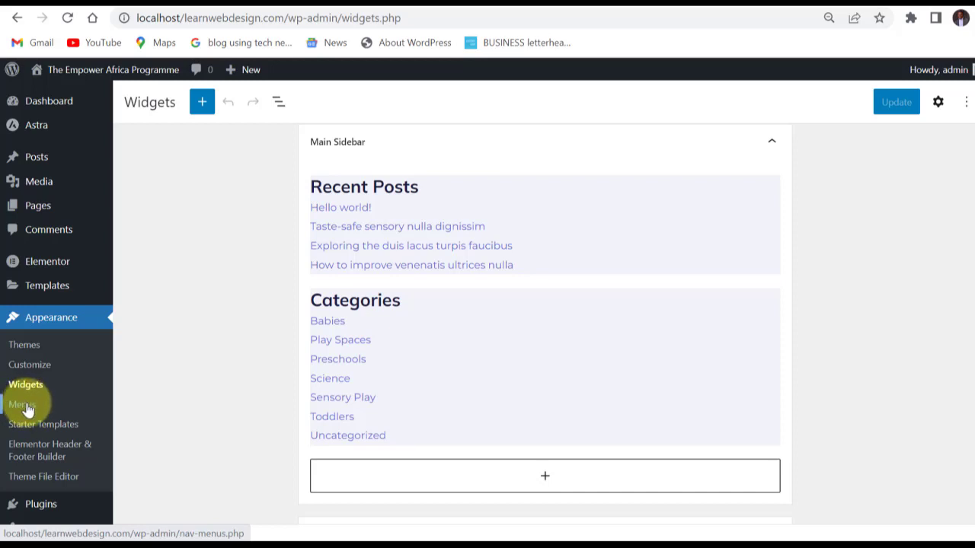
Switch to the site's live home page and look over its header navigation and footer widget columns.
left_click(746, 1)
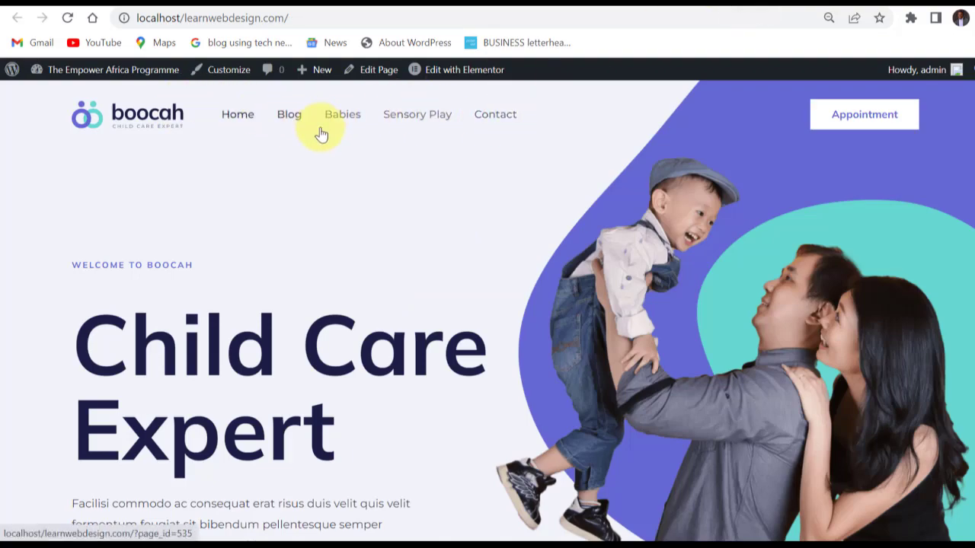
scroll(455, 289, "down", 20)
scroll(457, 297, "down", 20)
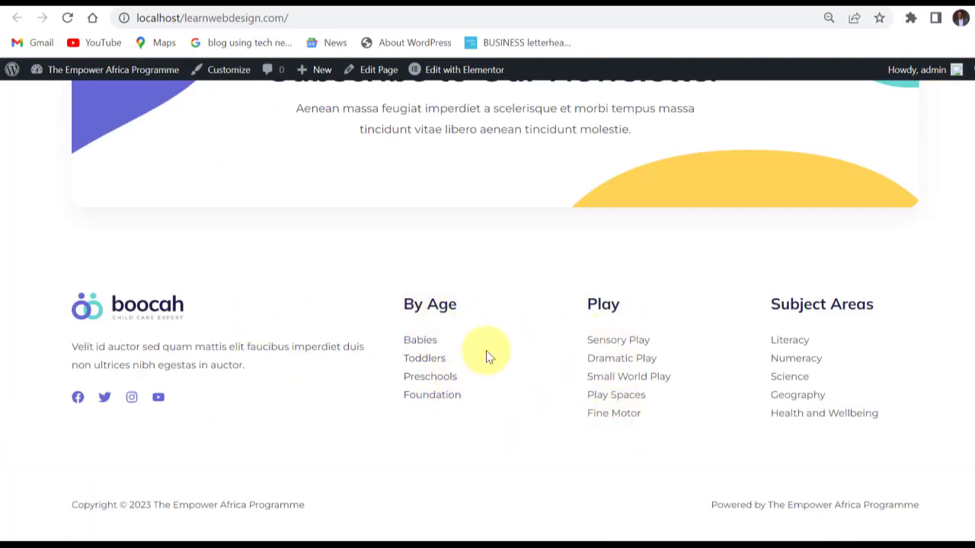
scroll(418, 258, "up", 20)
scroll(416, 254, "up", 10)
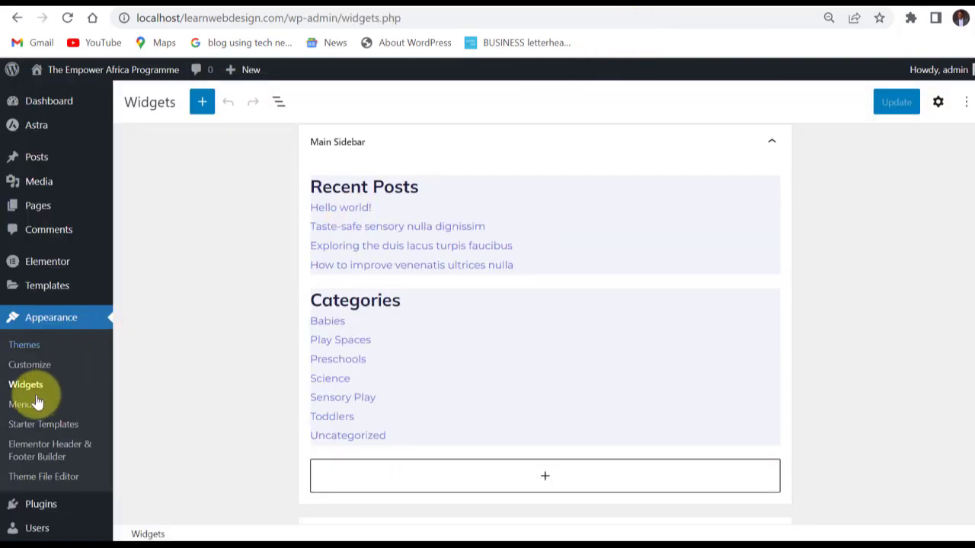
Open the Menus screen and check the Main menu's structure and which menus can be selected for editing.
left_click(22, 407)
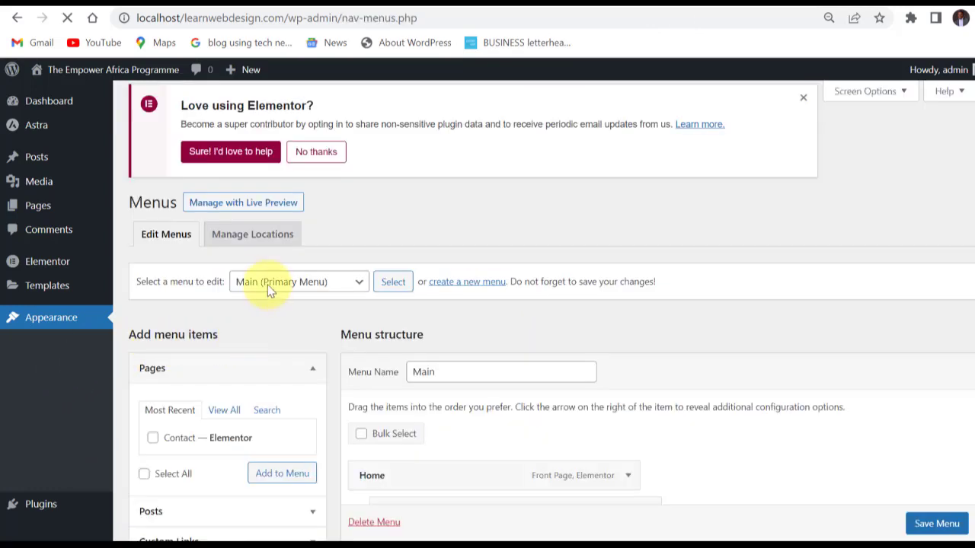
scroll(351, 298, "down", 2)
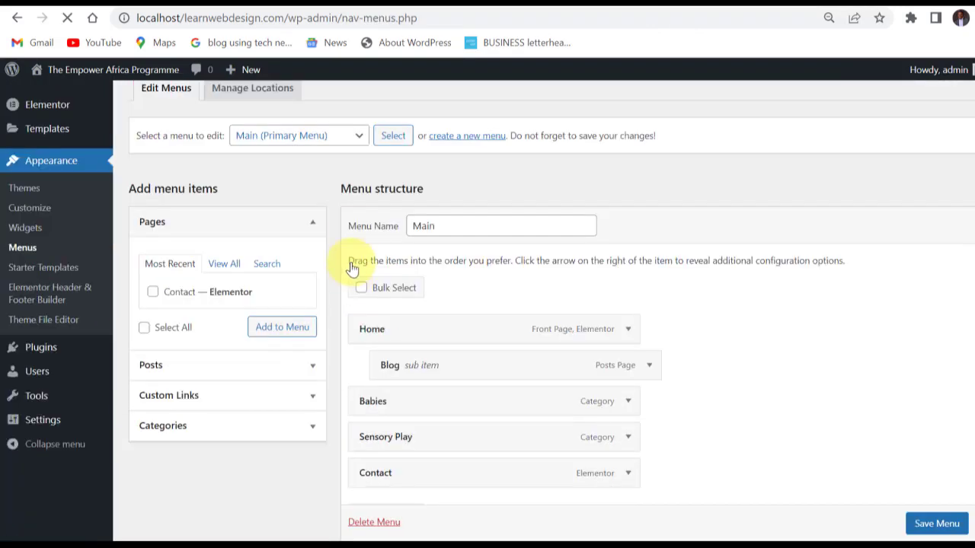
left_click(360, 137)
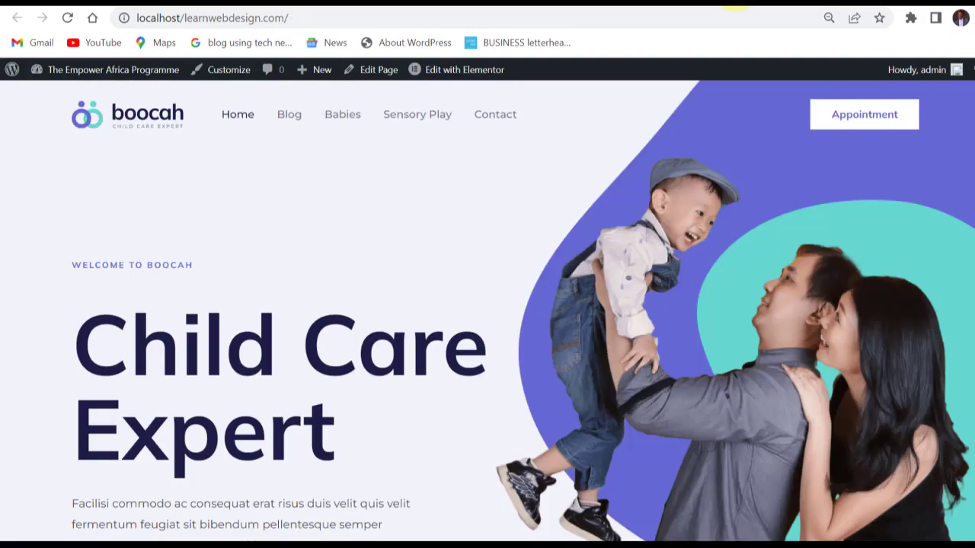
Examine the By Age, Play and Subject Areas menus in the live home page's footer.
scroll(472, 467, "down", 15)
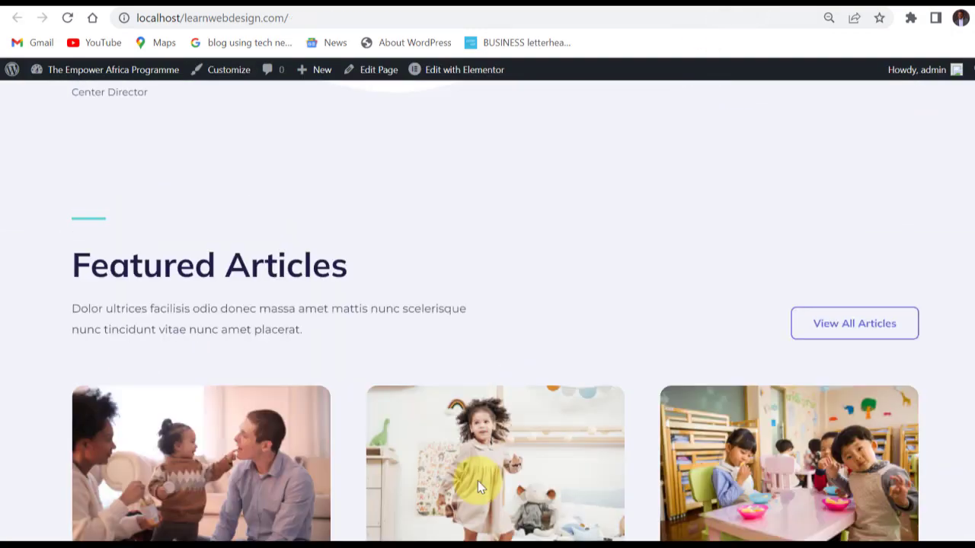
scroll(479, 477, "down", 10)
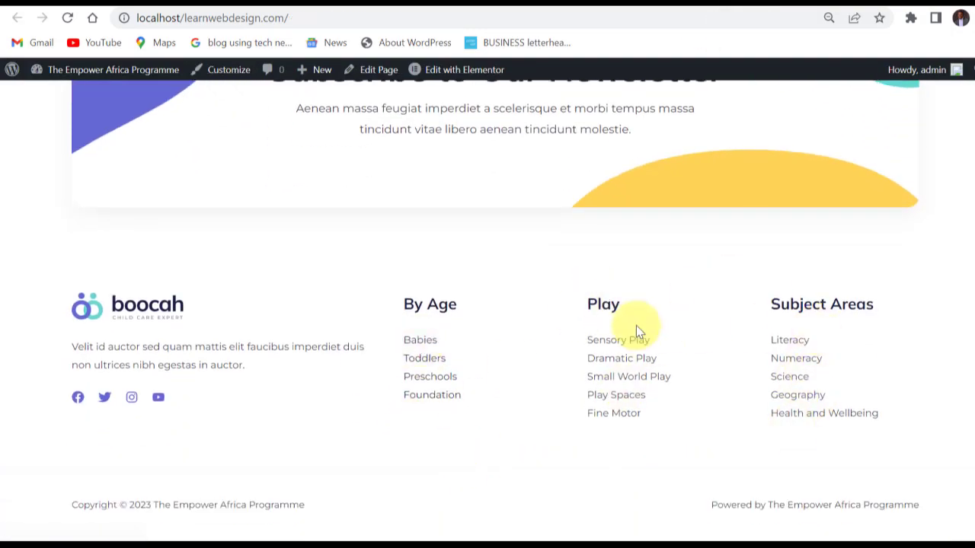
scroll(660, 326, "up", 5)
scroll(598, 325, "up", 10)
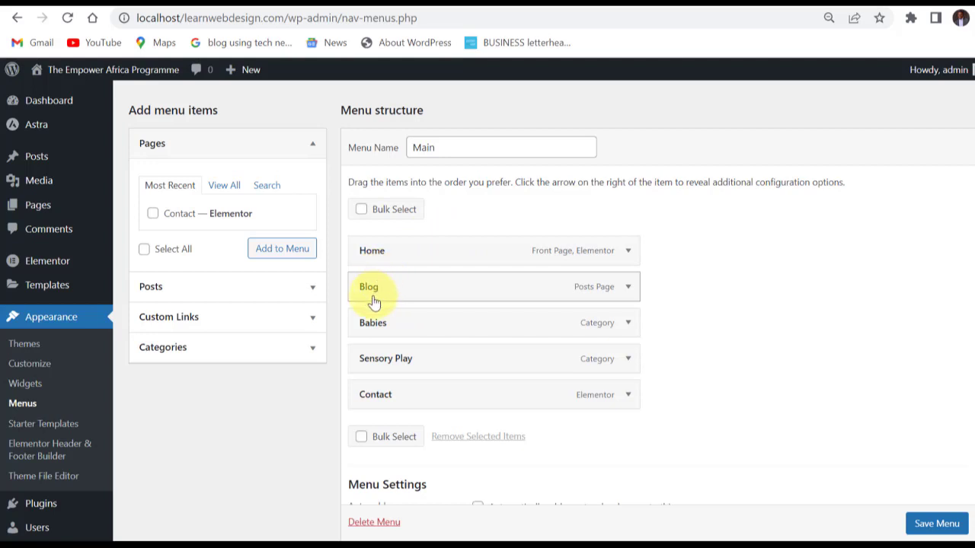
Nest Blog and Babies as sub items under Home in the Main menu and save the menu.
left_click_drag(387, 297, 406, 297)
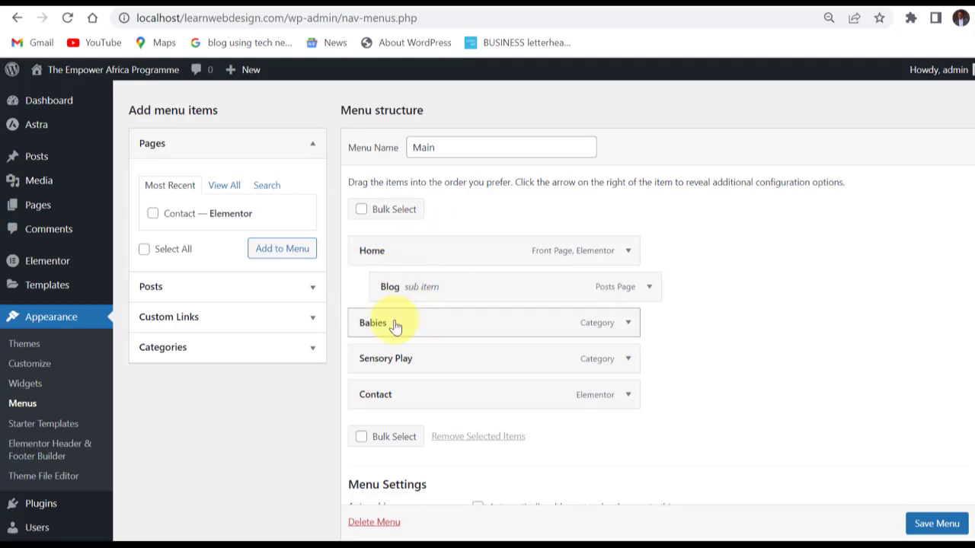
left_click_drag(375, 326, 404, 330)
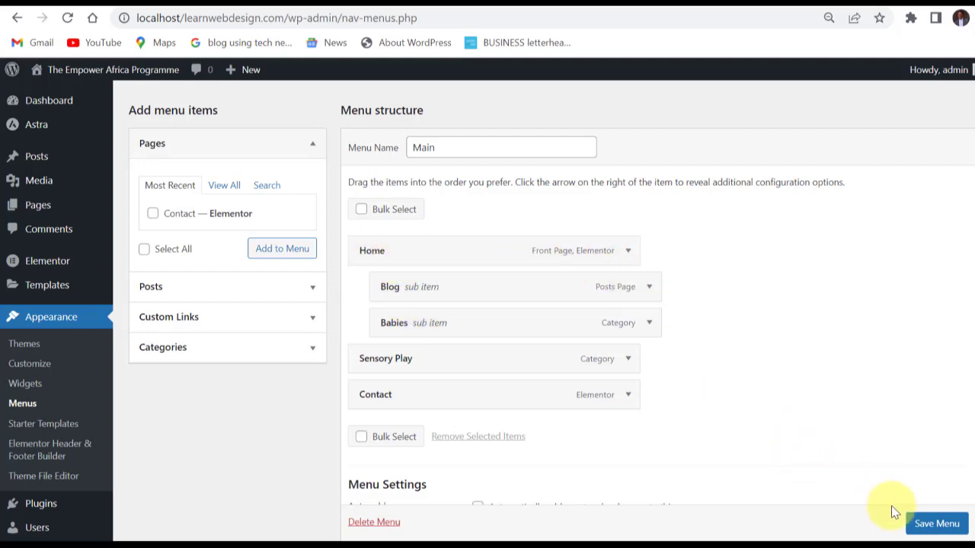
left_click(926, 526)
Reload the live home page, inspect the dropdown under Home, and return to the Menus screen.
scroll(926, 529, "down", 1)
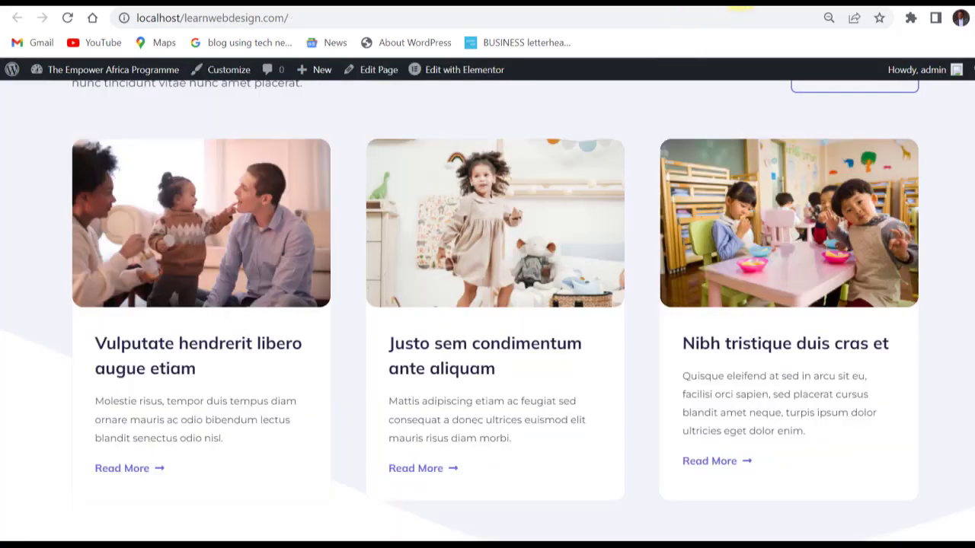
scroll(43, 124, "up", 15)
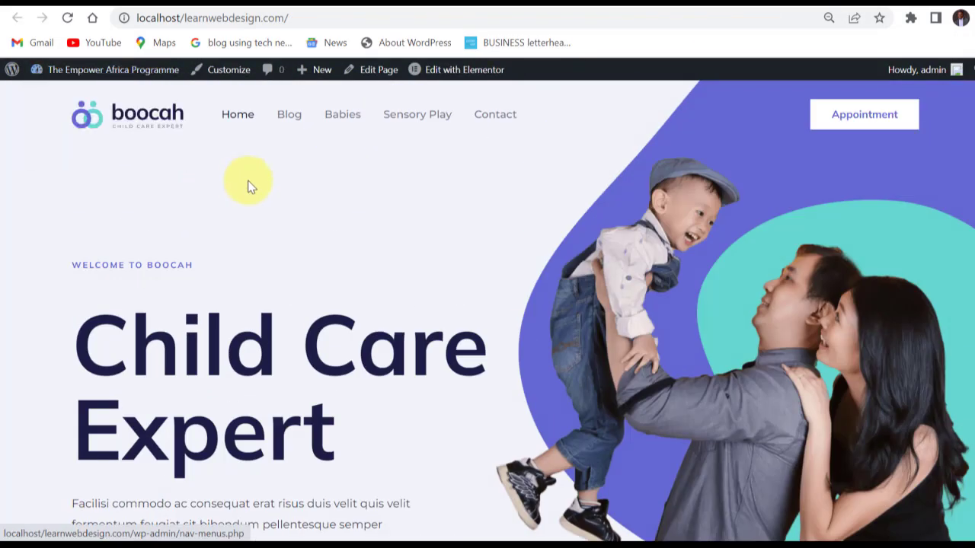
left_click(68, 19)
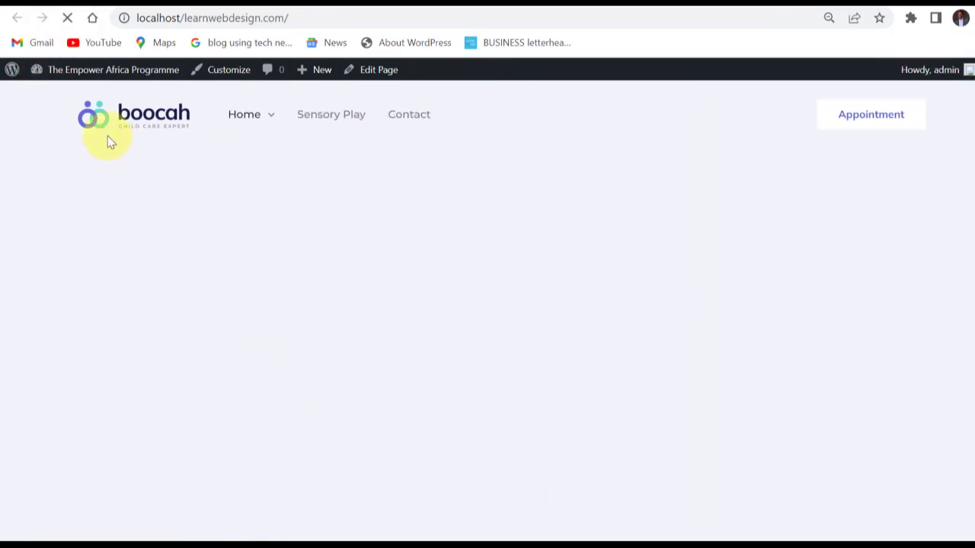
mouse_move(252, 124)
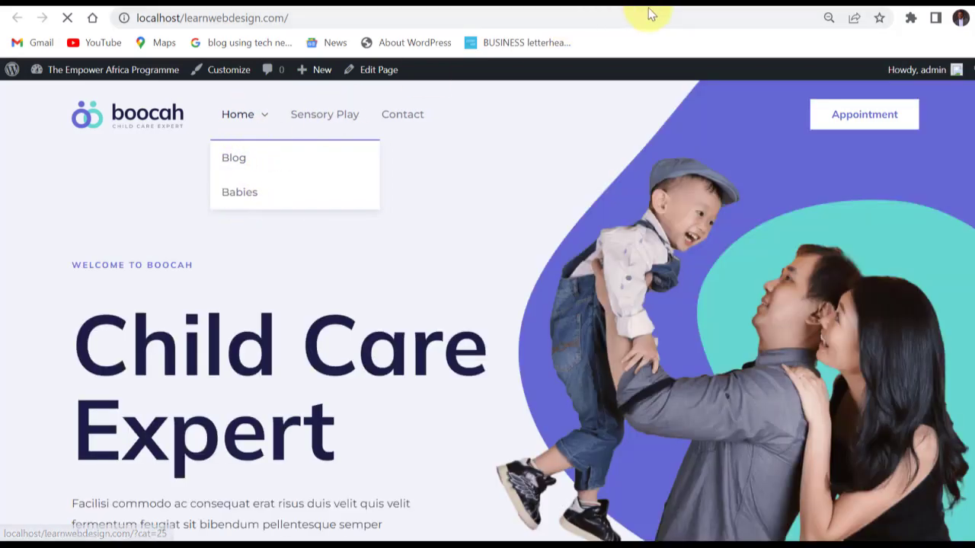
left_click(662, 4)
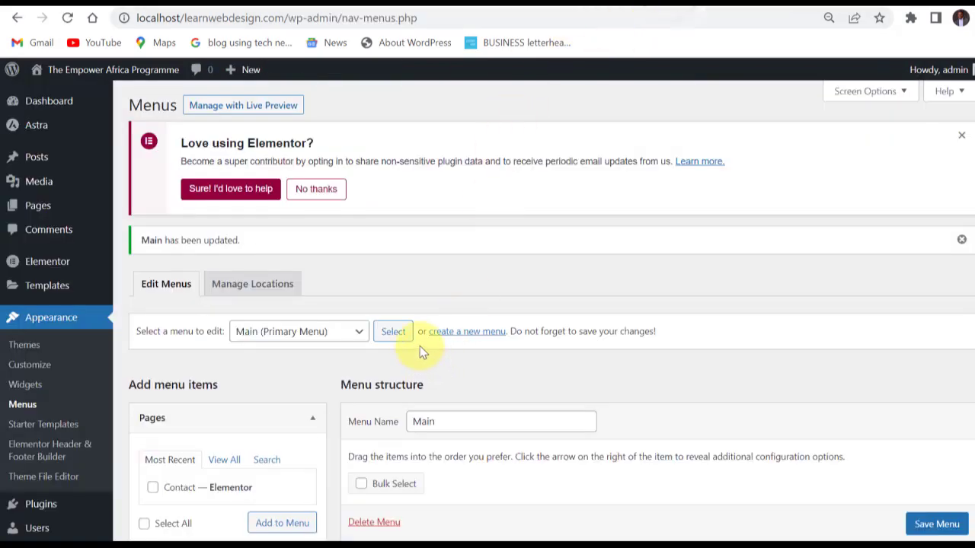
Move Babies and Blog back to the top level of the Main menu.
scroll(419, 347, "down", 4)
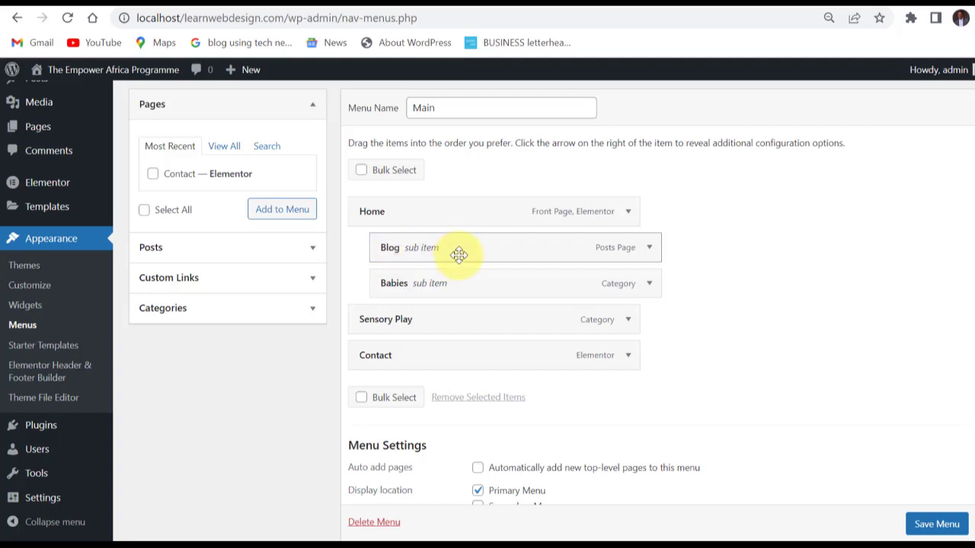
left_click_drag(420, 294, 409, 289)
left_click_drag(431, 249, 398, 255)
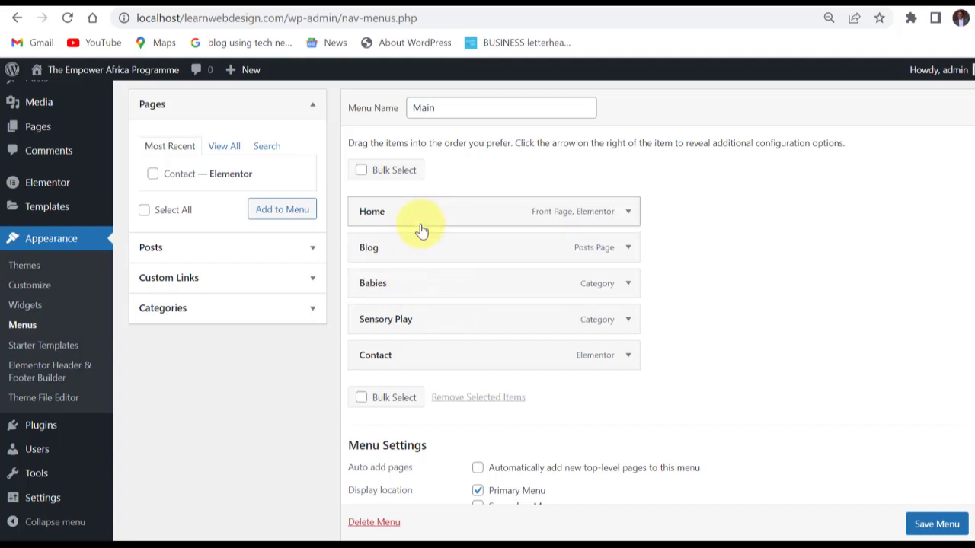
Add the Contact page from the full list of pages to the Main menu.
left_click(223, 146)
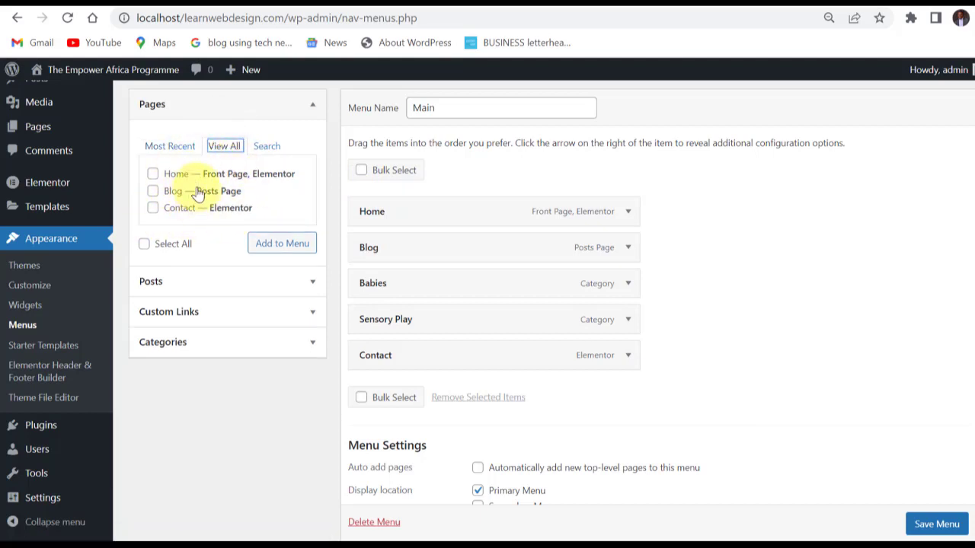
left_click(153, 209)
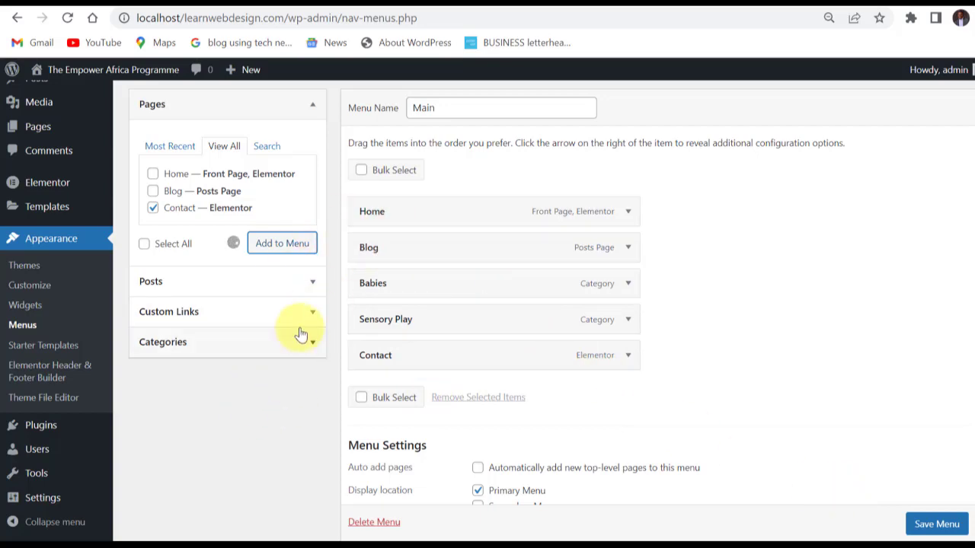
scroll(283, 387, "down", 2)
scroll(282, 386, "up", 3)
scroll(283, 387, "down", 1)
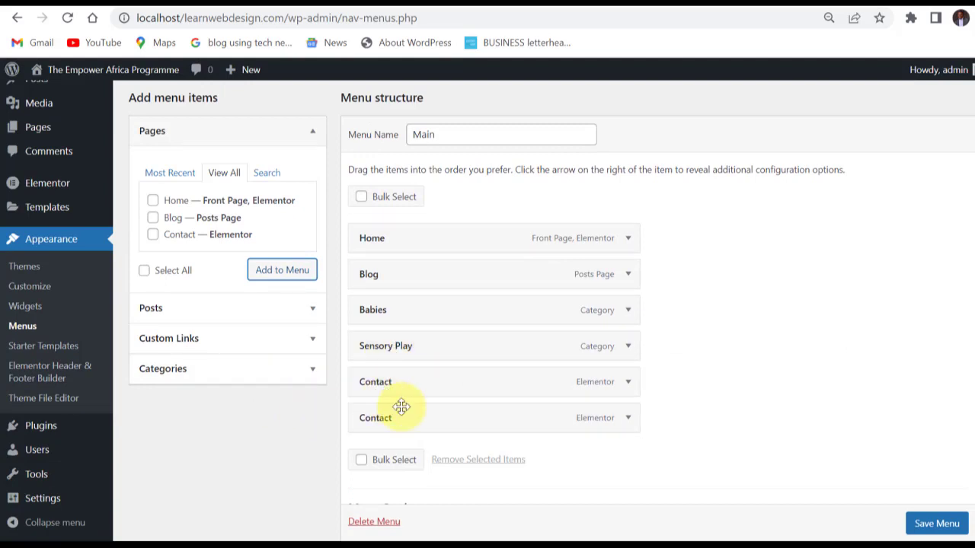
Remove the duplicate Contact item at the end of the Main menu.
scroll(620, 414, "down", 2)
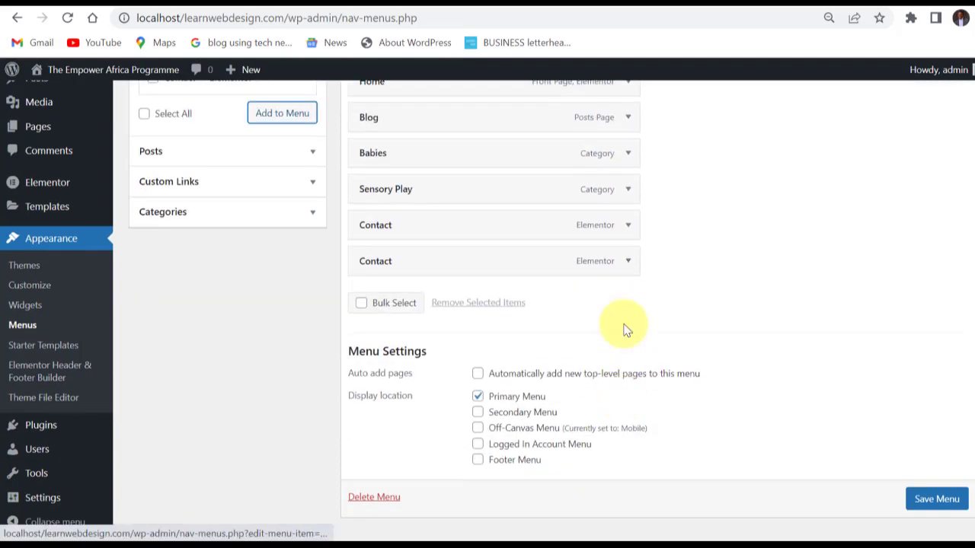
left_click(627, 263)
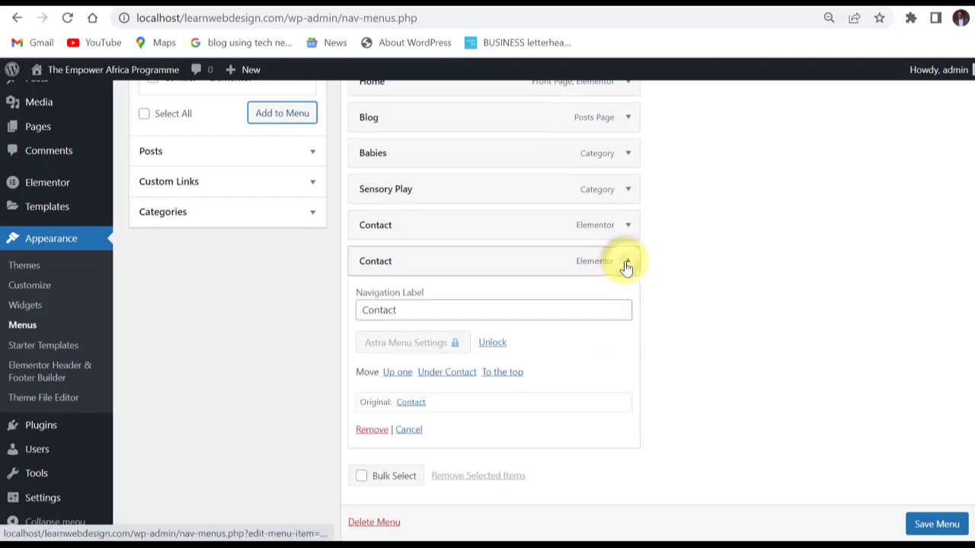
left_click(370, 431)
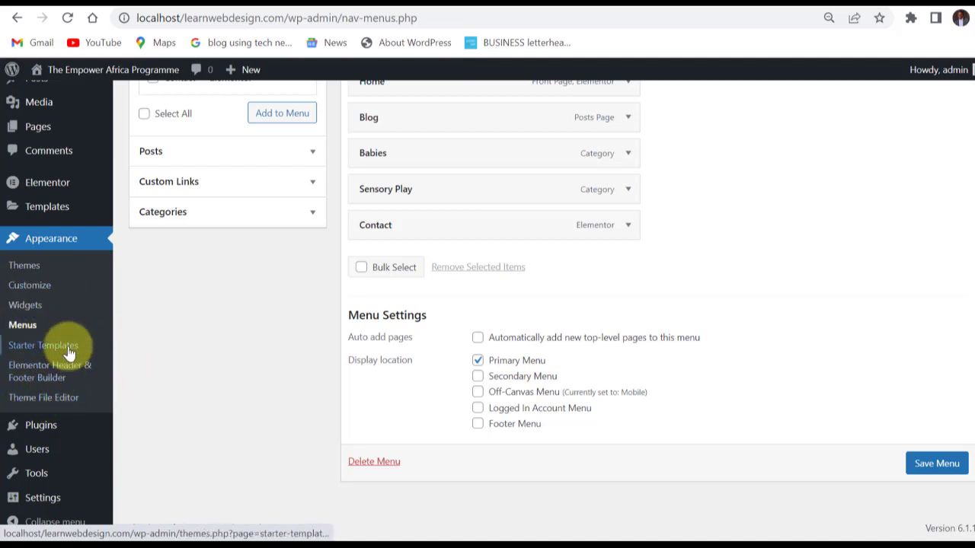
Open the list of all users and look through the roles offered for bulk role changes without choosing one.
left_click(40, 404)
mouse_move(35, 431)
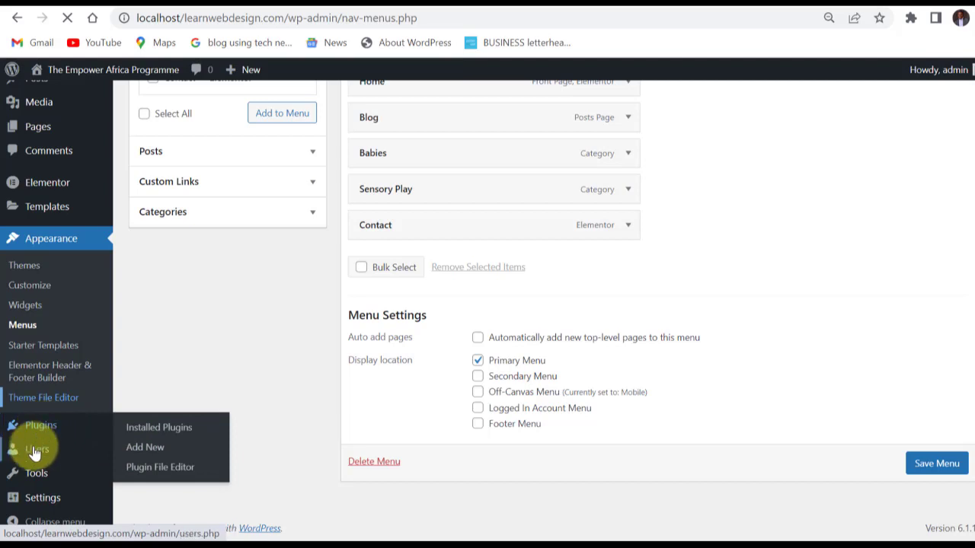
mouse_move(35, 455)
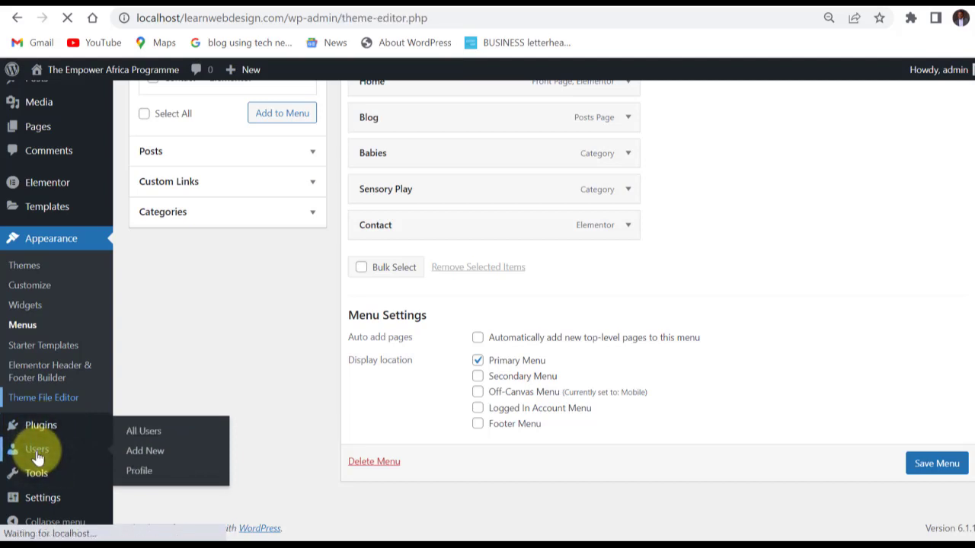
left_click(36, 456)
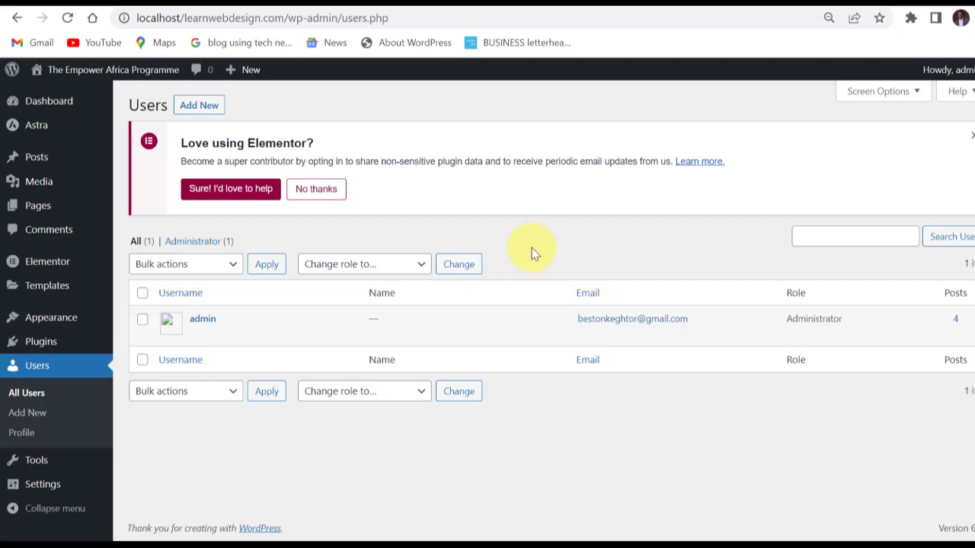
left_click(419, 267)
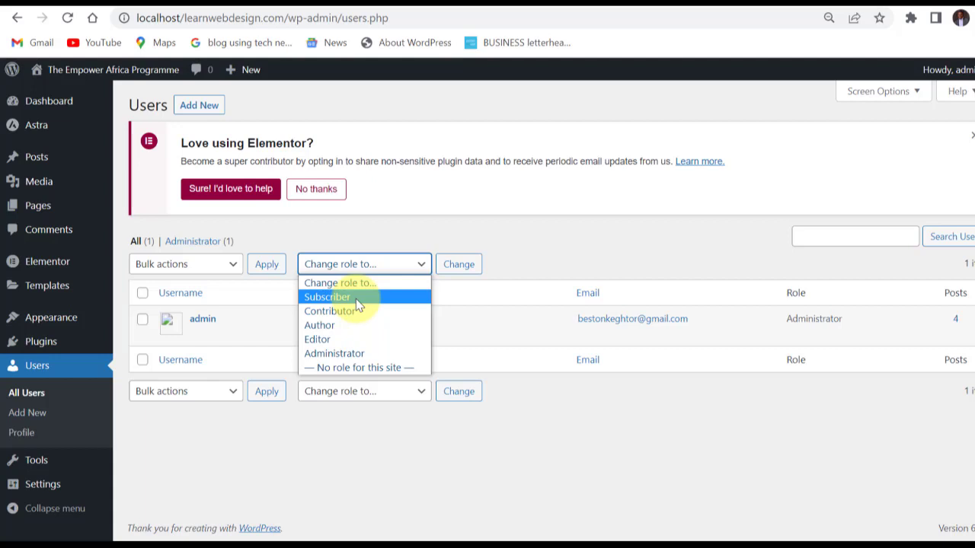
left_click(334, 346)
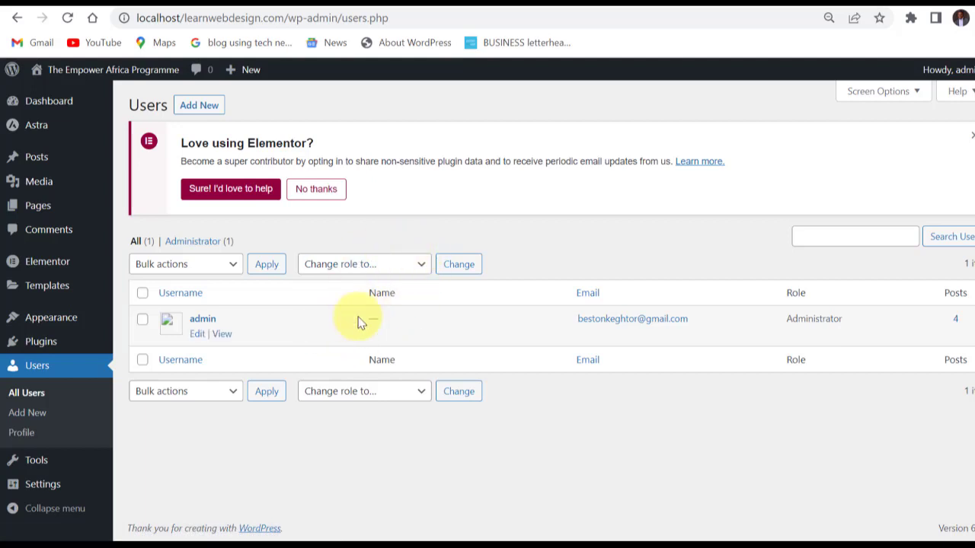
Open the form for adding a new user and examine its username, email, name, website and password fields.
left_click(203, 107)
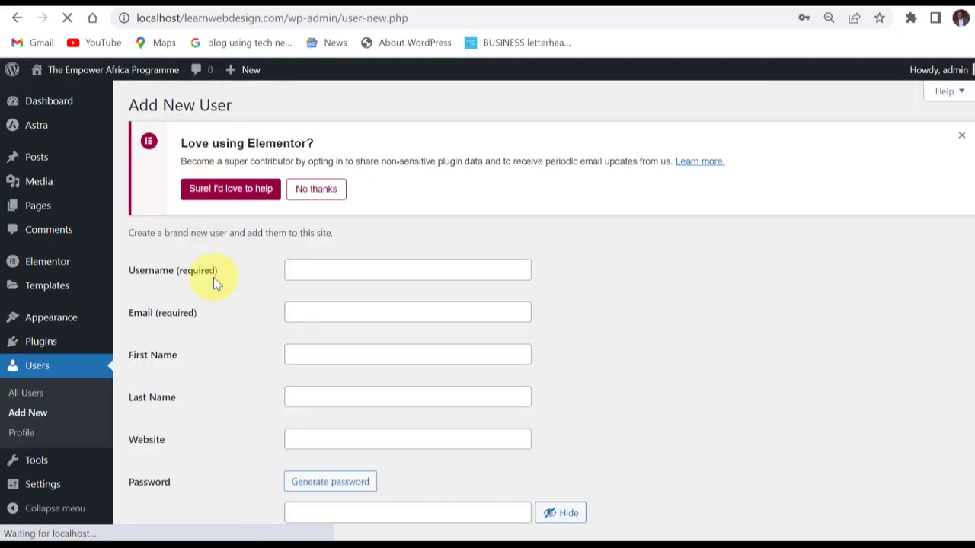
left_click(339, 271)
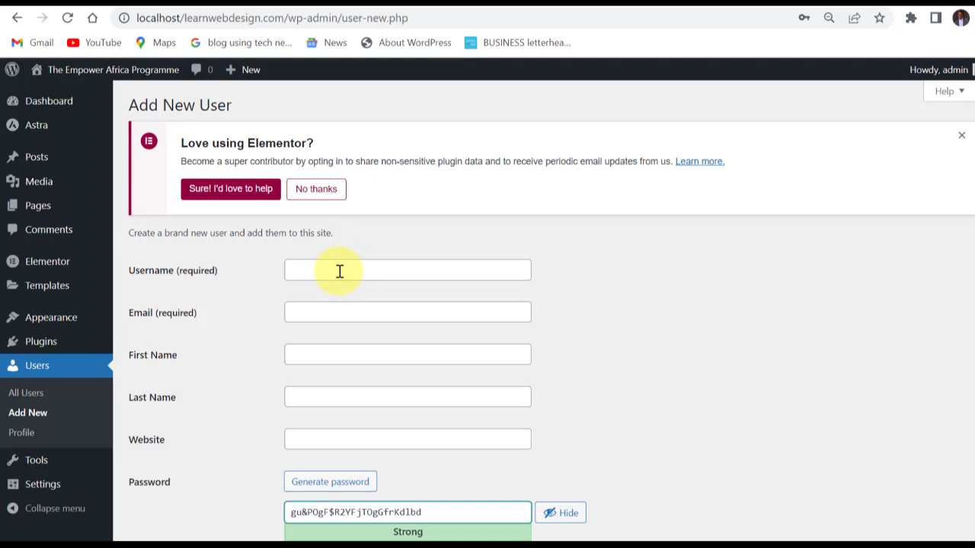
left_click(341, 271)
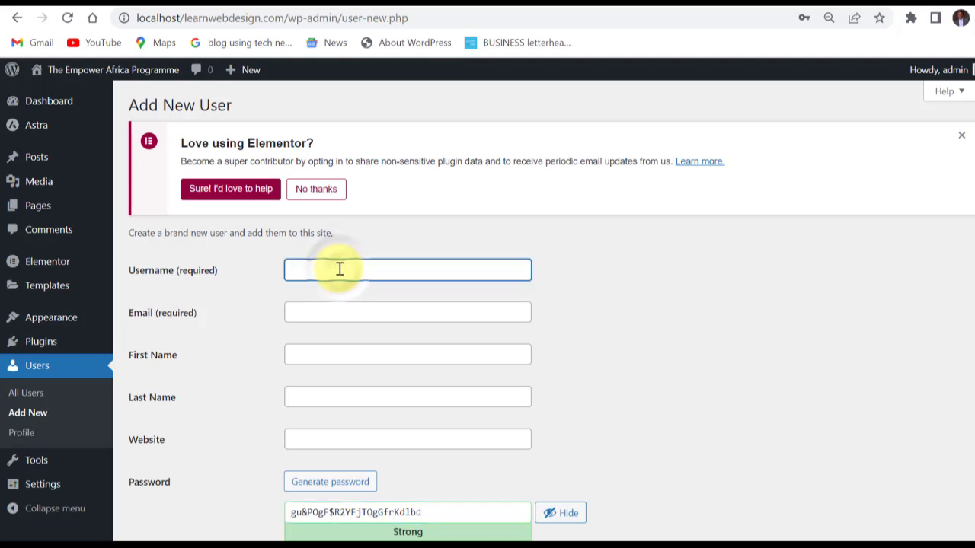
left_click(326, 313)
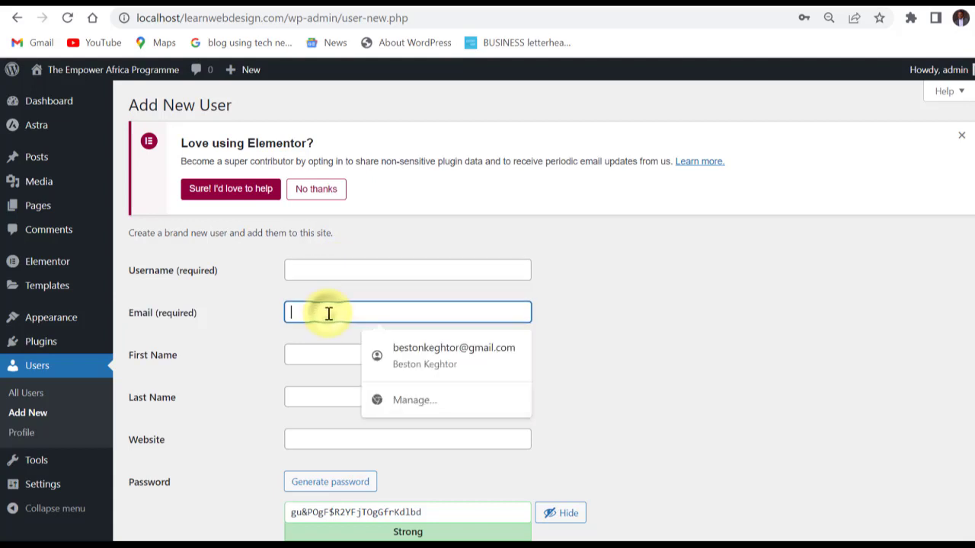
left_click(281, 327)
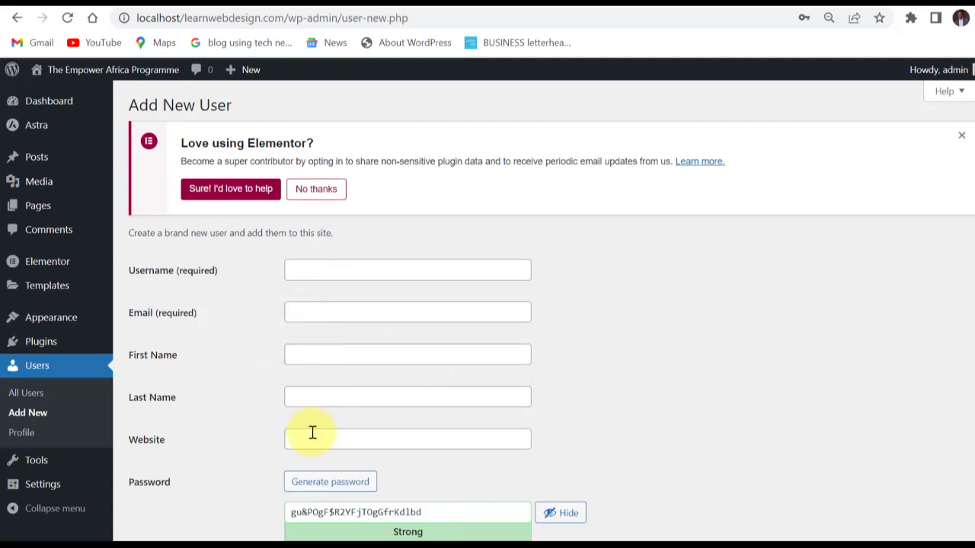
scroll(313, 432, "down", 2)
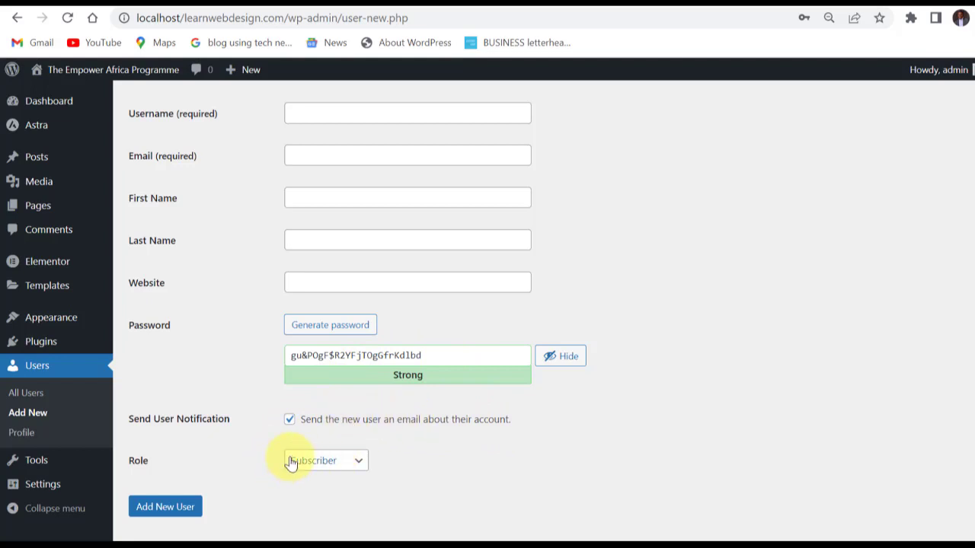
Review the roles that can be assigned to a new user, keeping Subscriber selected.
left_click(333, 464)
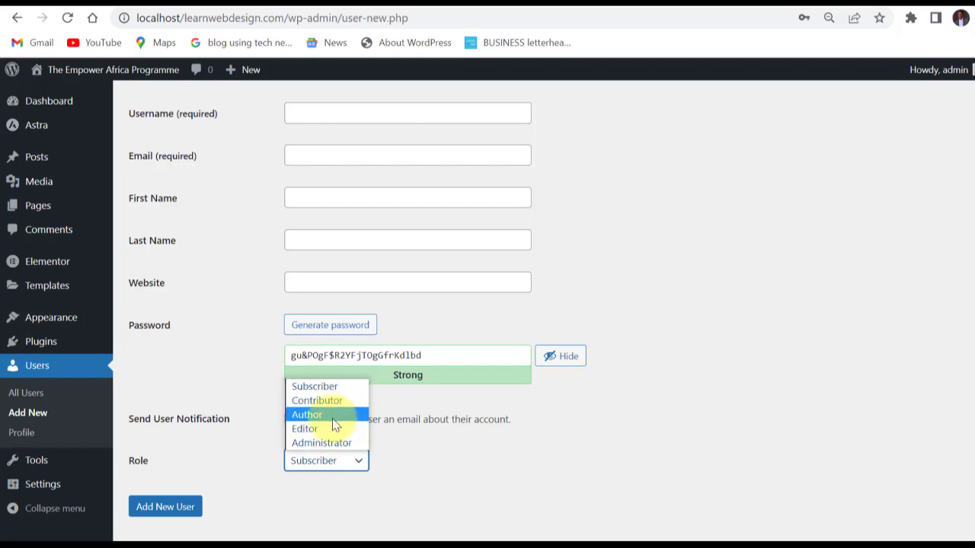
left_click(328, 342)
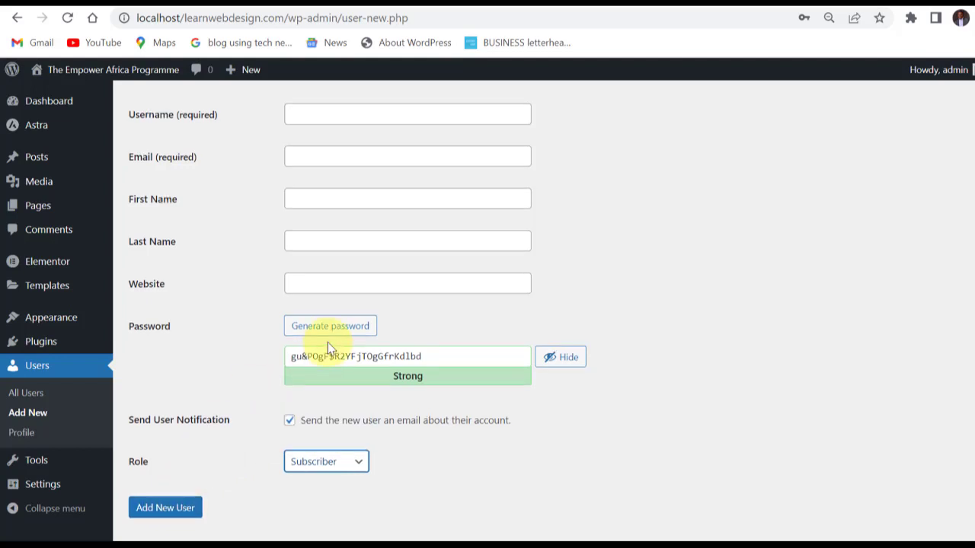
scroll(263, 221, "up", 3)
scroll(55, 358, "down", 3)
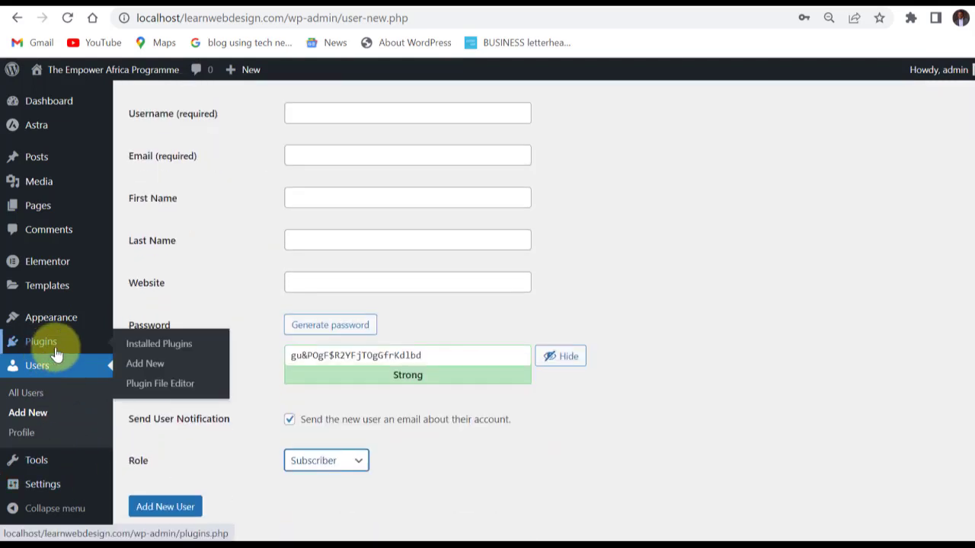
Open the admin's own profile and examine its color scheme, name, contact, biography, picture and account management settings.
left_click(23, 433)
scroll(221, 328, "down", 5)
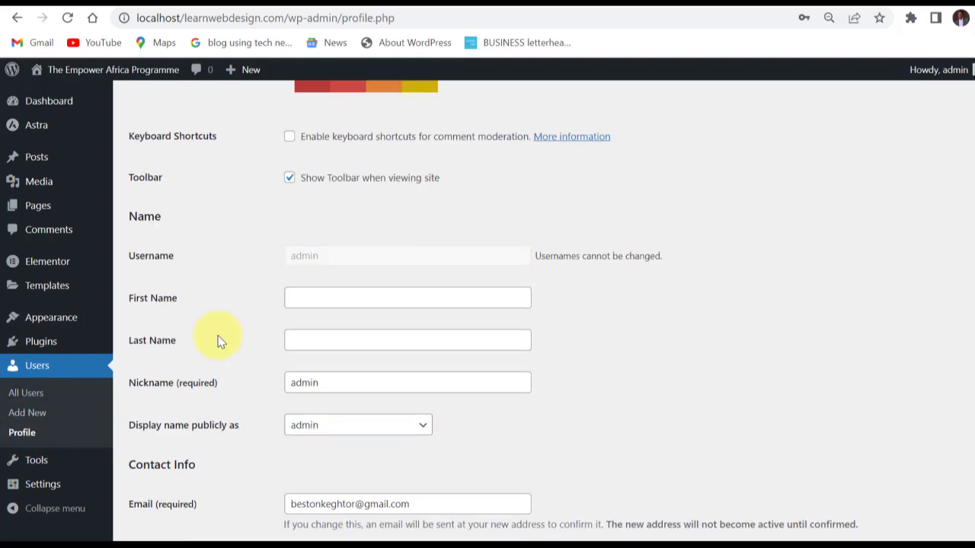
scroll(247, 322, "down", 2)
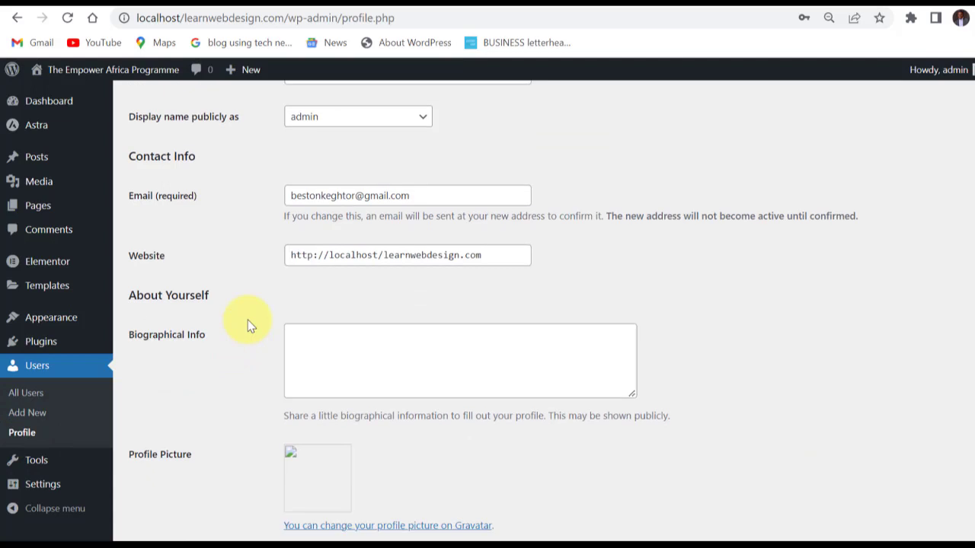
scroll(248, 322, "up", 6)
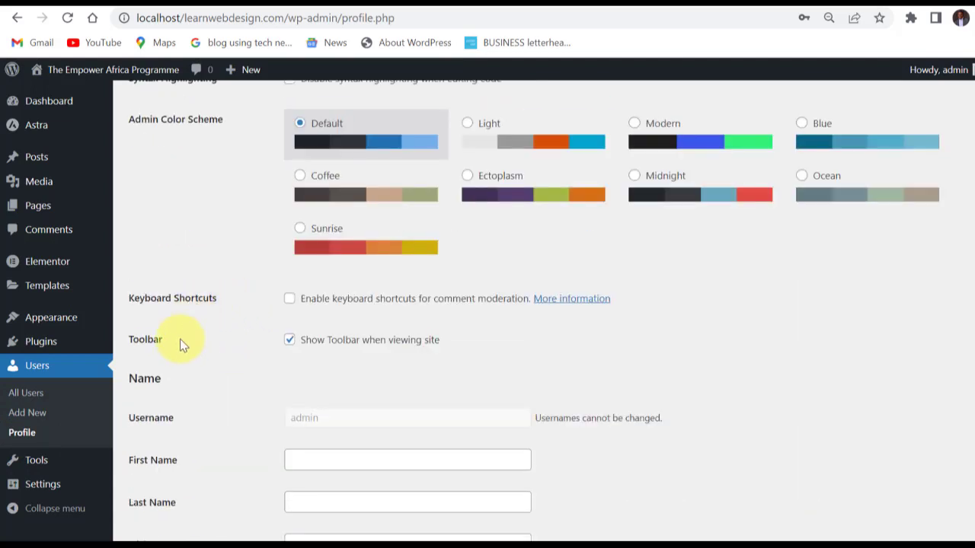
scroll(182, 340, "down", 2)
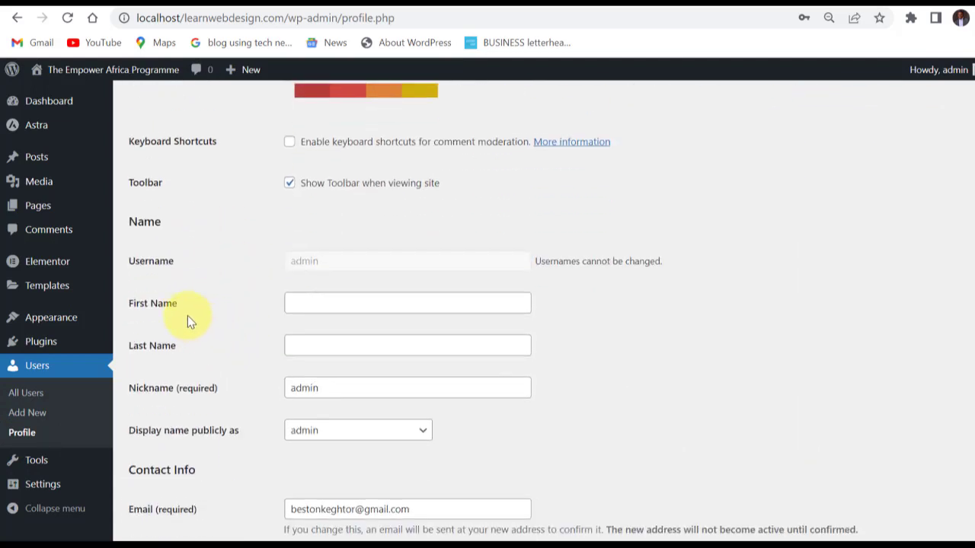
scroll(238, 313, "down", 2)
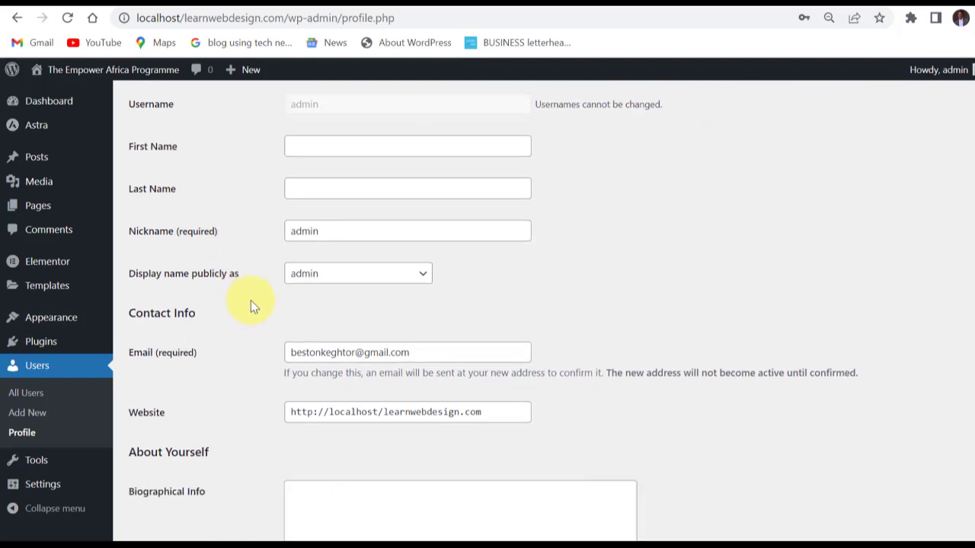
scroll(248, 318, "down", 1)
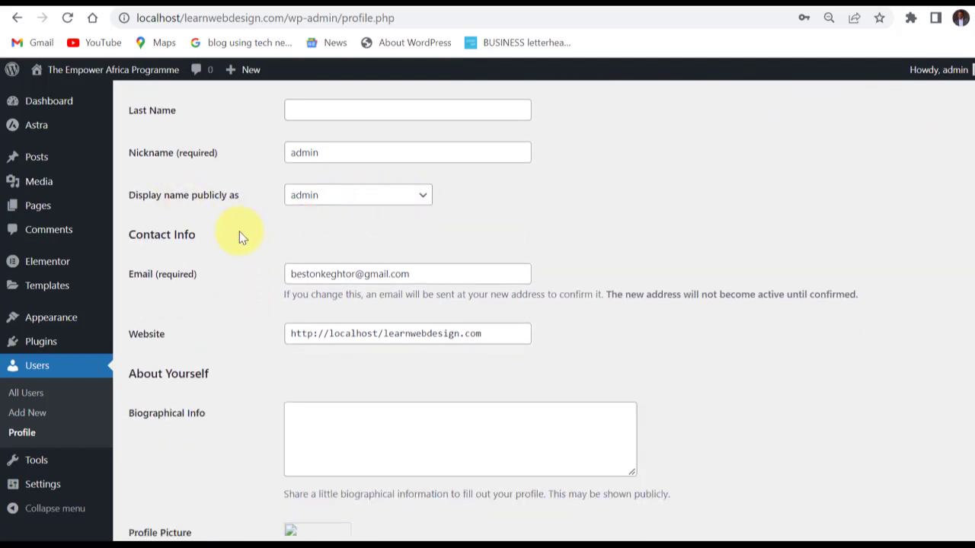
scroll(238, 274, "down", 3)
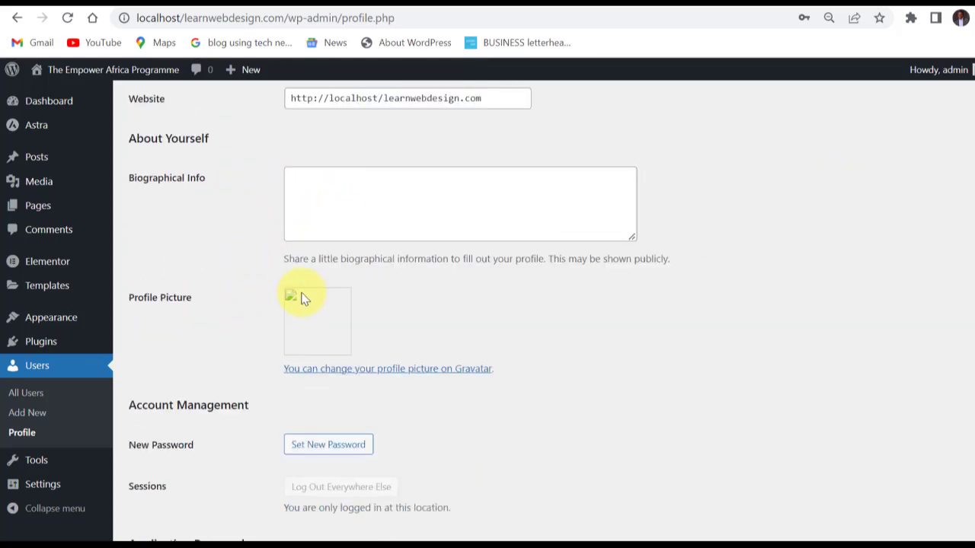
scroll(274, 332, "down", 3)
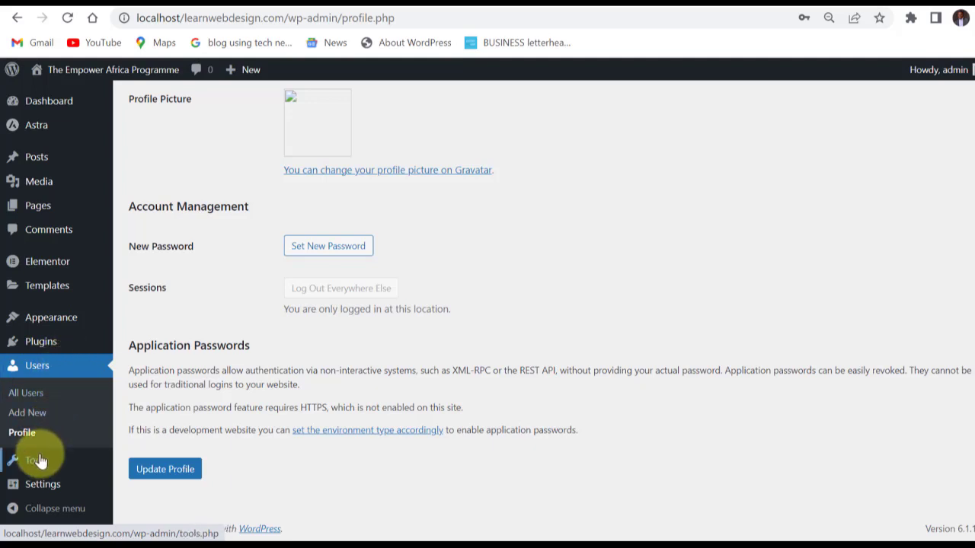
Open the site's Export tool to view the content types that can be exported.
mouse_move(38, 462)
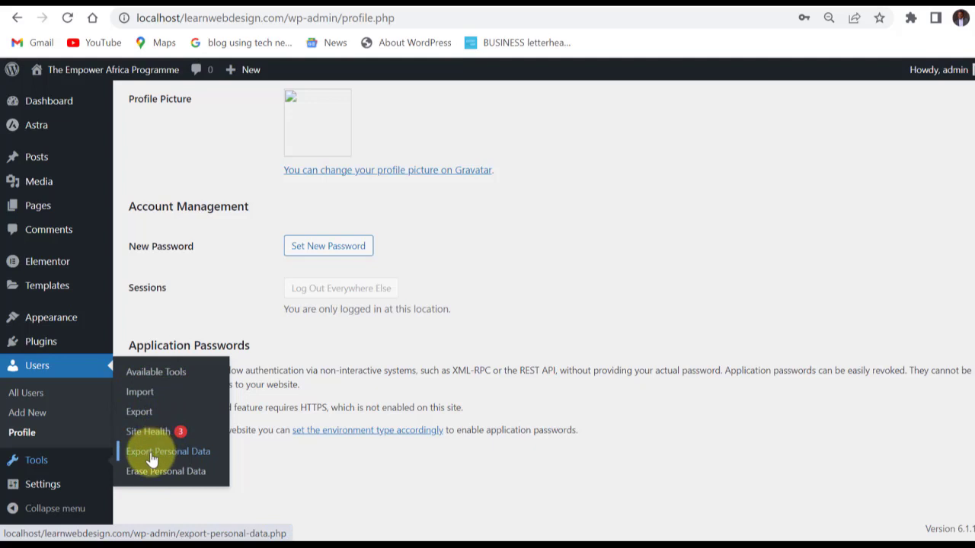
left_click(140, 416)
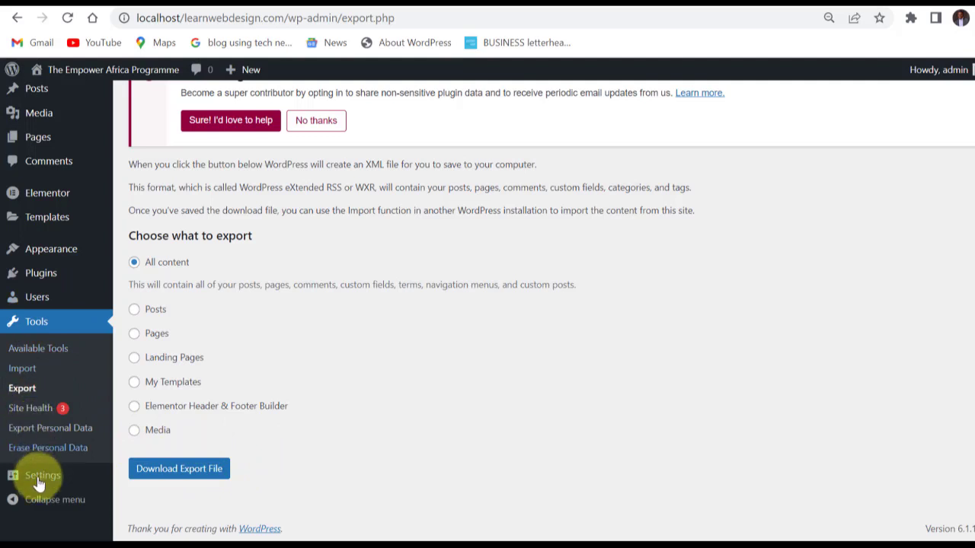
Open the General Settings and examine the Site Title and Tagline fields, leaving the title unchanged.
mouse_move(43, 482)
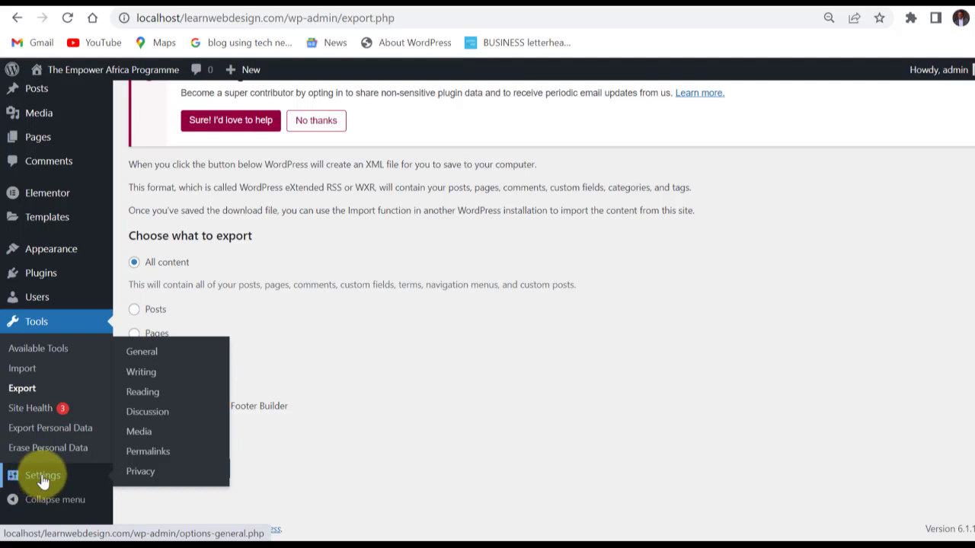
left_click(144, 357)
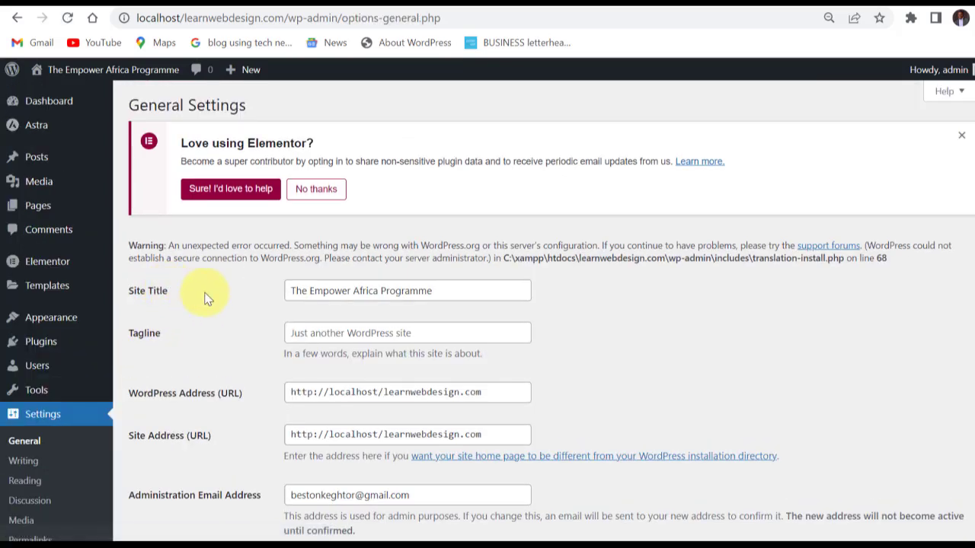
left_click(442, 291)
left_click_drag(442, 291, 269, 283)
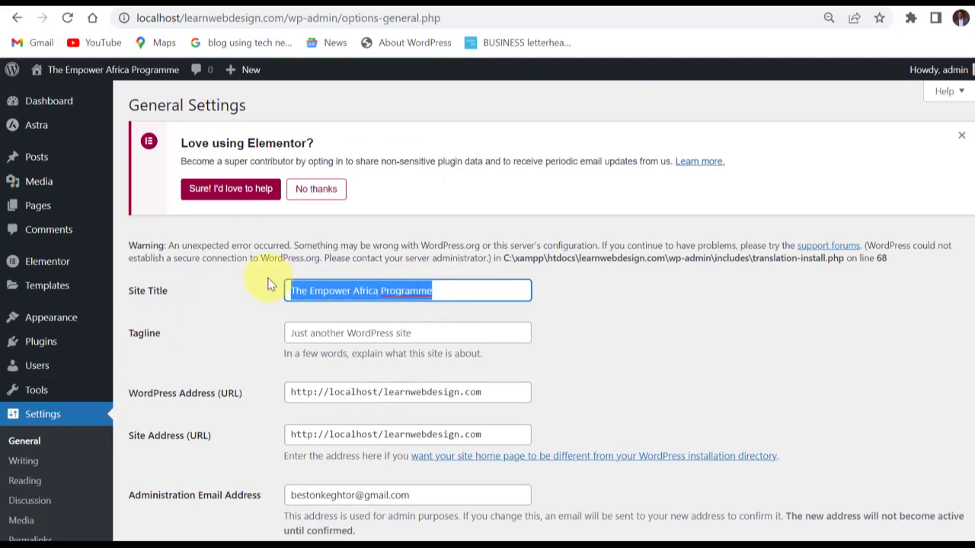
scroll(293, 300, "down", 1)
left_click(480, 213)
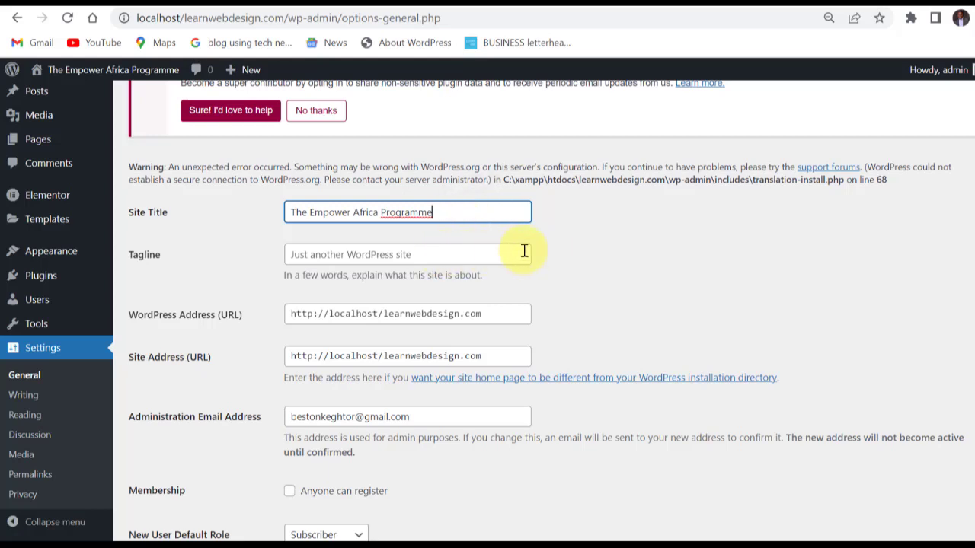
left_click(569, 245)
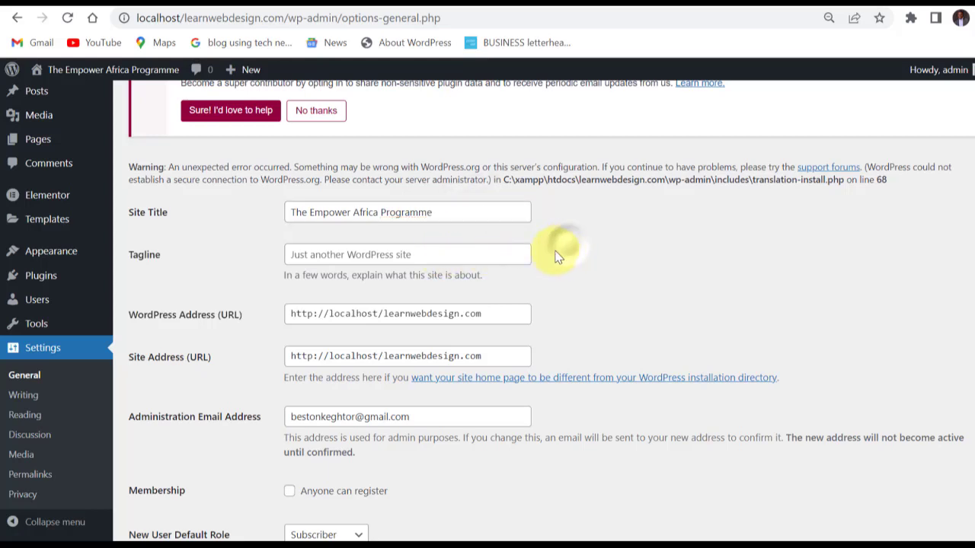
Examine the Tagline field in the General Settings without choosing any of its suggested entries.
left_click(403, 254)
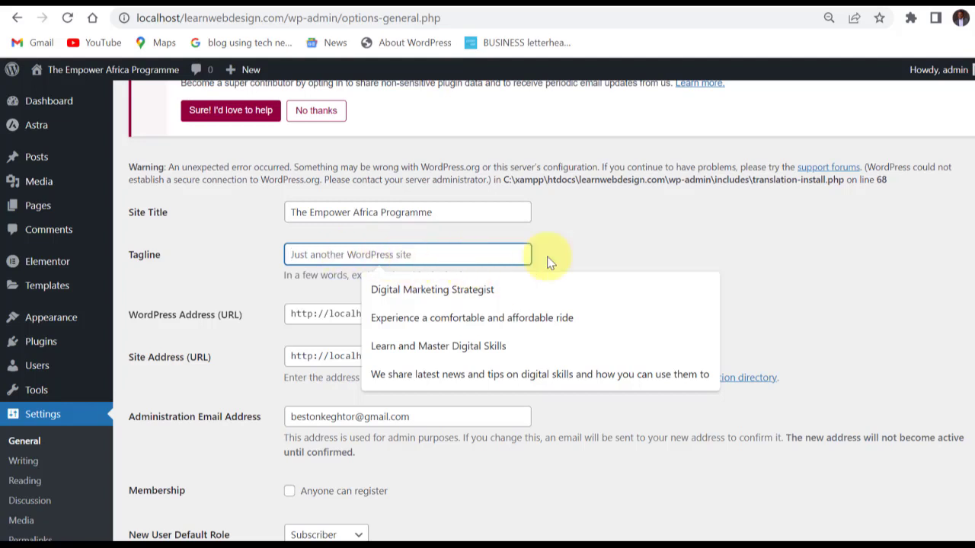
left_click(299, 288)
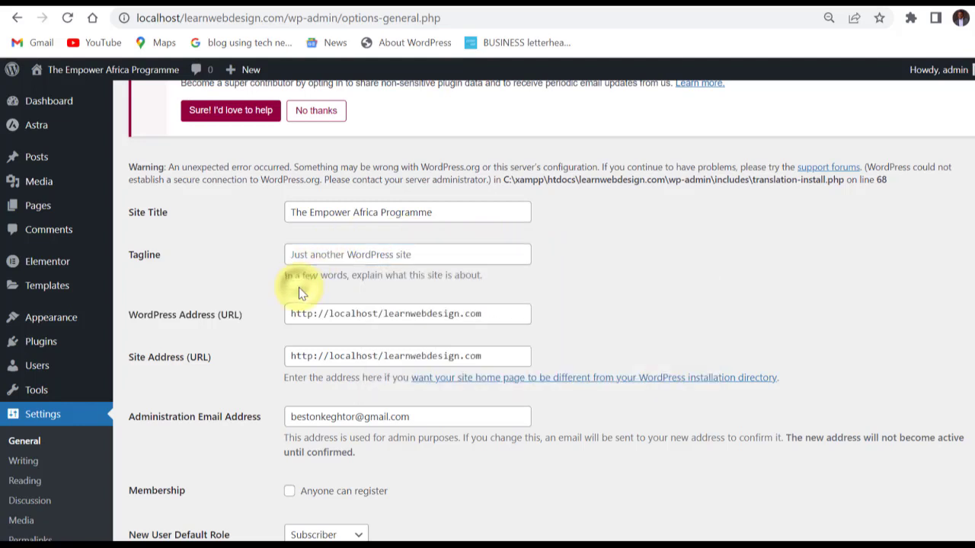
scroll(299, 287, "down", 2)
left_click(350, 175)
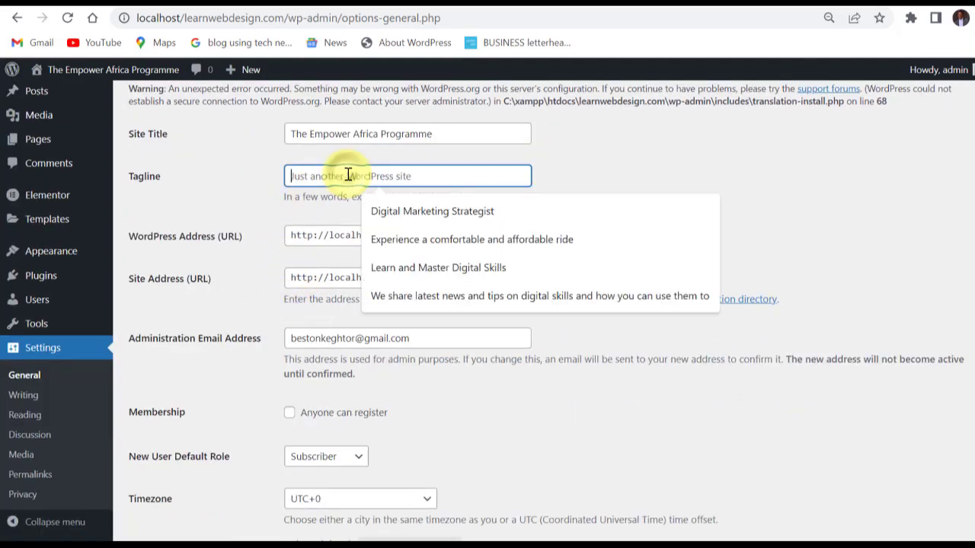
left_click(275, 191)
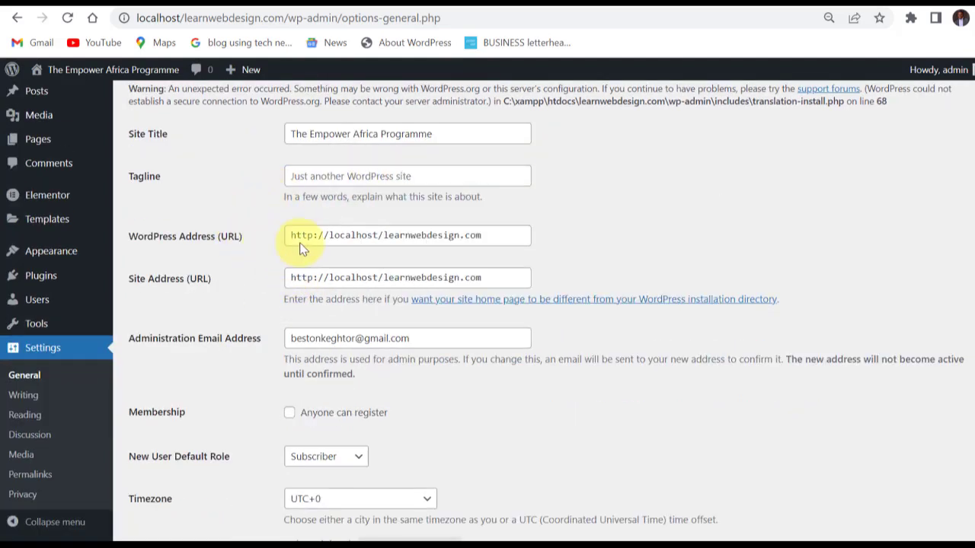
Examine the WordPress Address, Site Address and Administration Email Address fields in the General Settings.
left_click(498, 234)
left_click_drag(499, 235, 266, 237)
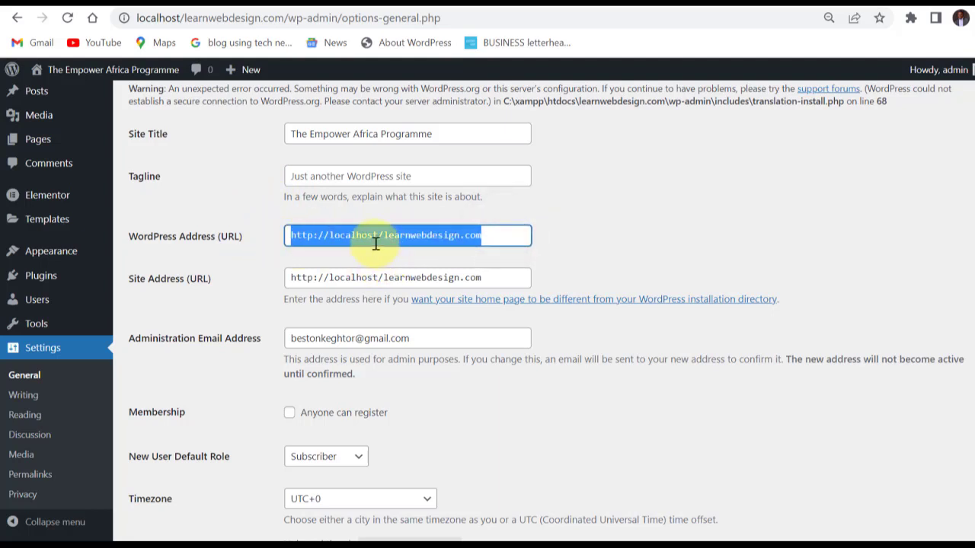
left_click(409, 268)
scroll(268, 257, "down", 3)
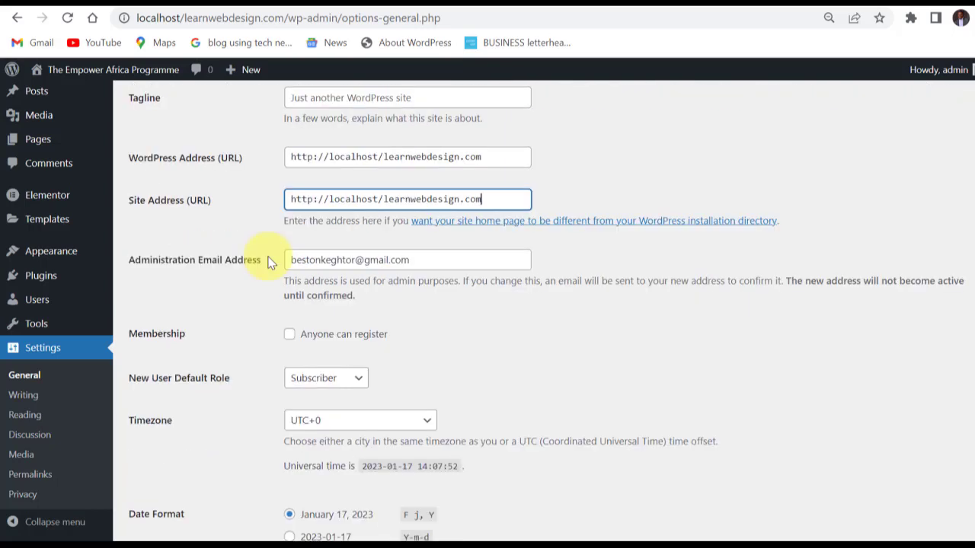
scroll(268, 263, "up", 1)
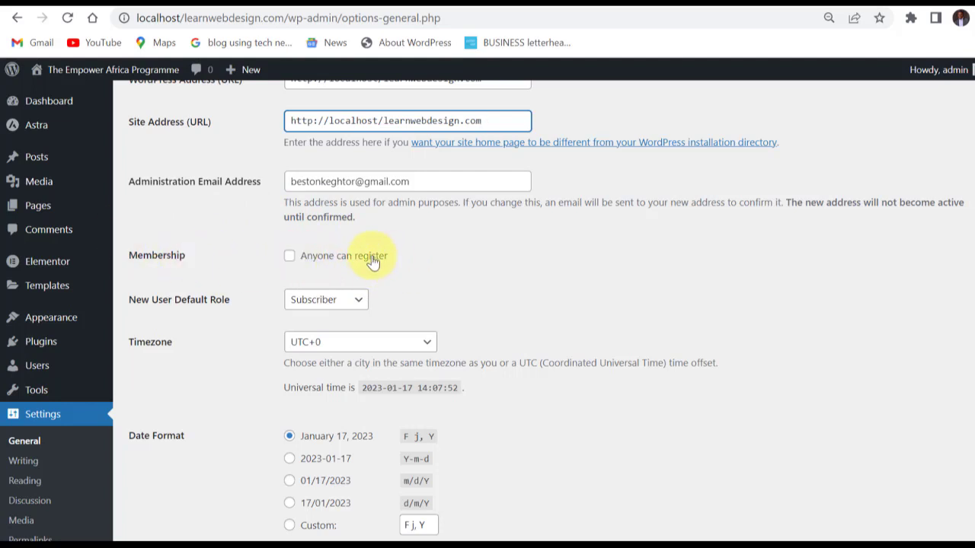
Examine the Membership registration option and review the roles offered for New User Default Role, keeping Subscriber selected.
left_click(293, 257)
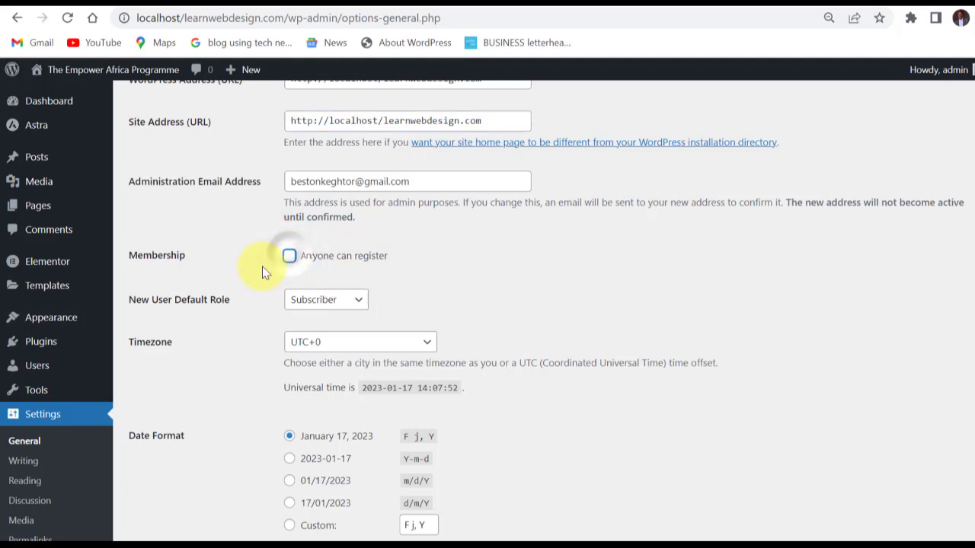
scroll(277, 263, "down", 1)
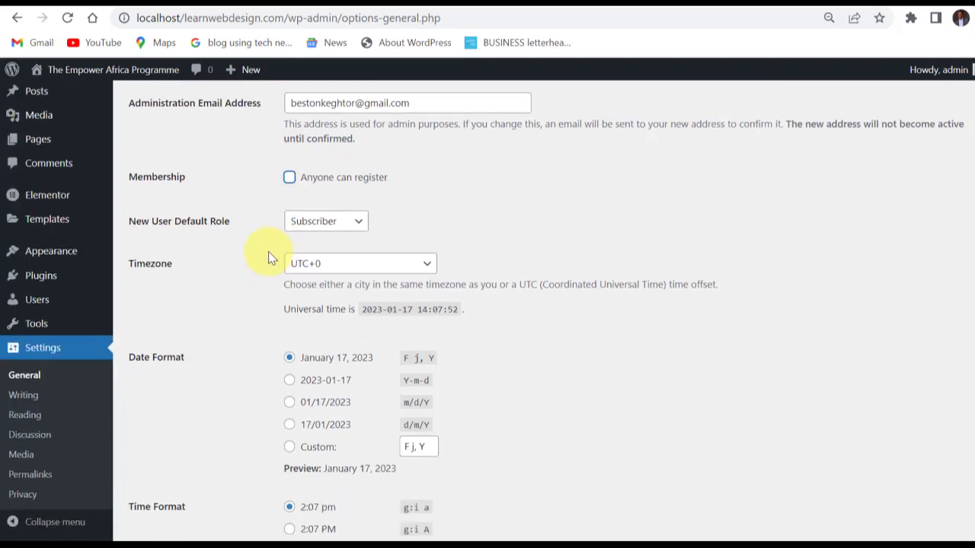
left_click(355, 222)
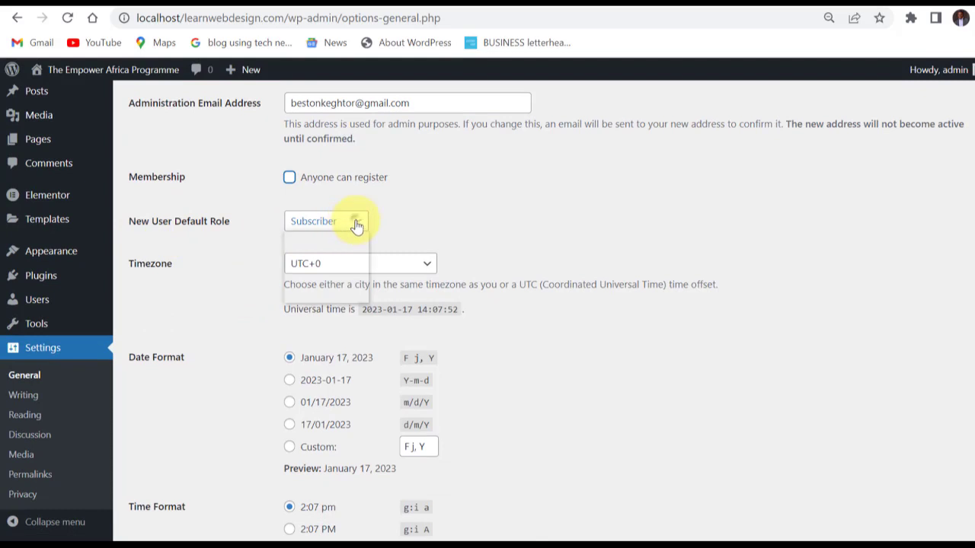
left_click(356, 226)
left_click(357, 225)
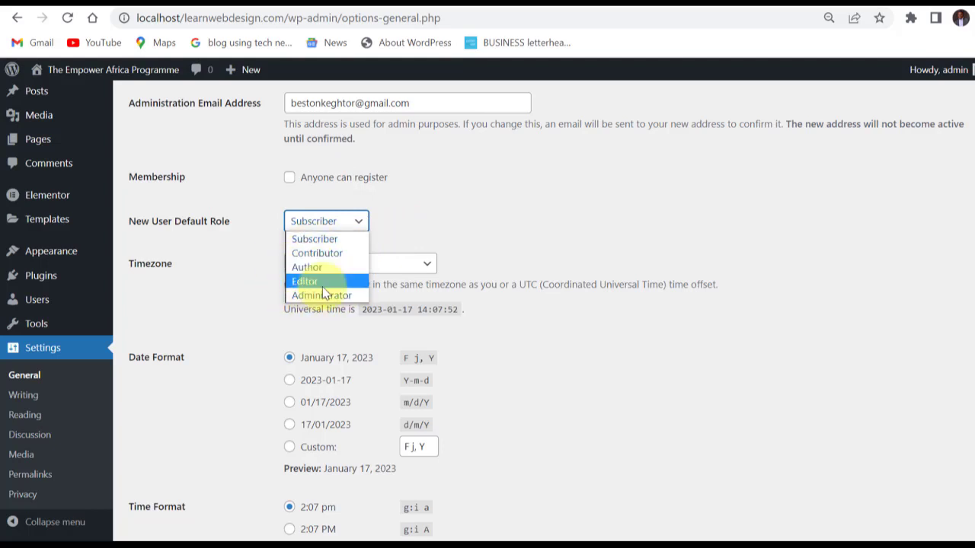
left_click(384, 221)
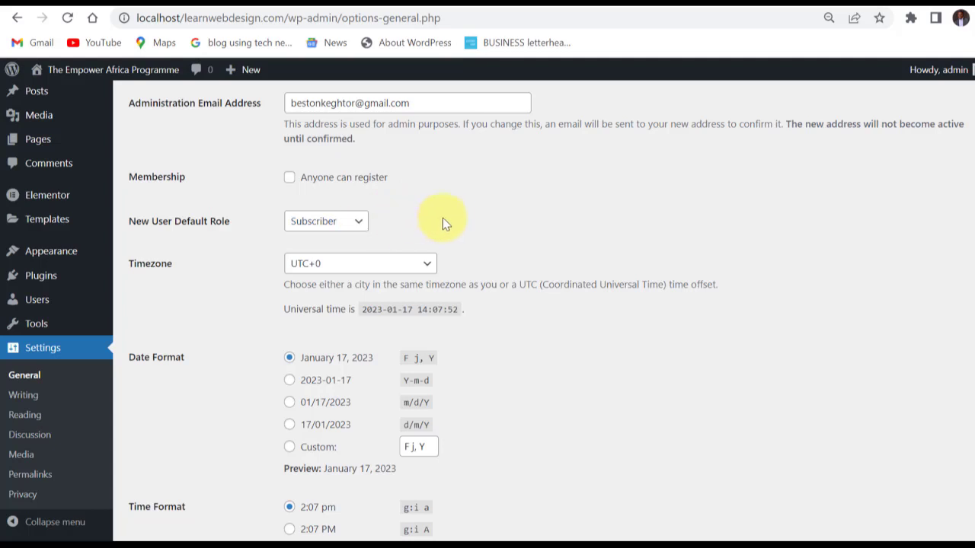
Review the remaining General Settings, from timezone, date and time formats to usage tracking, and return to the site identity fields.
scroll(238, 259, "down", 2)
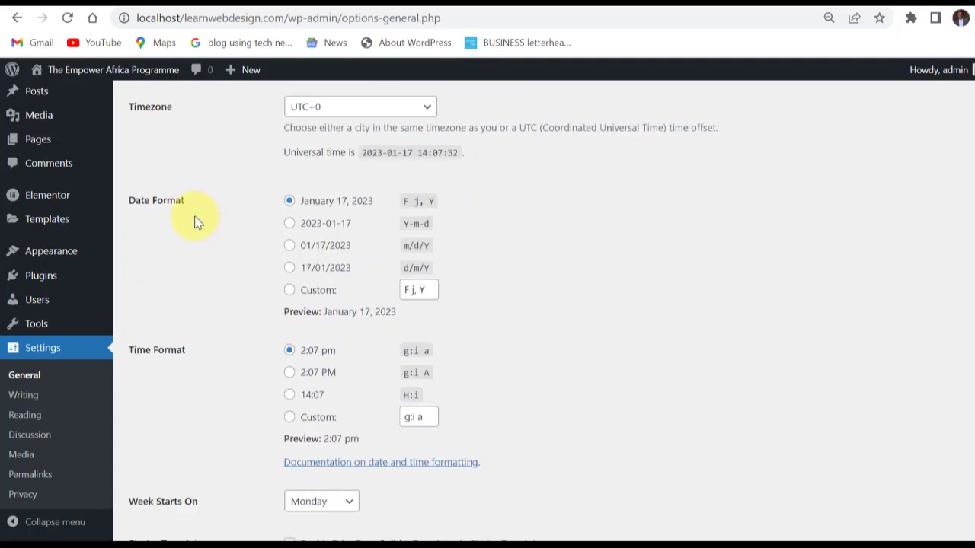
scroll(225, 299, "down", 2)
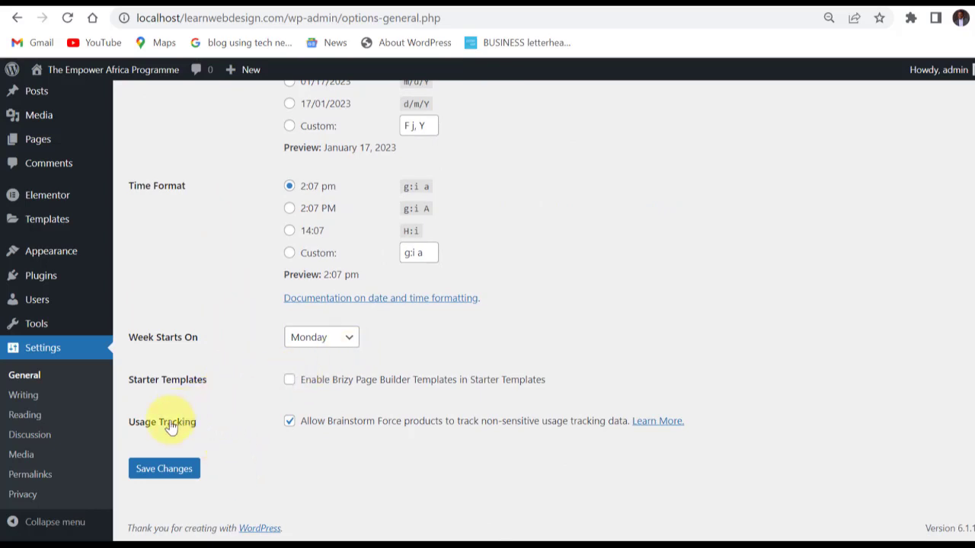
scroll(212, 358, "up", 3)
scroll(212, 357, "up", 5)
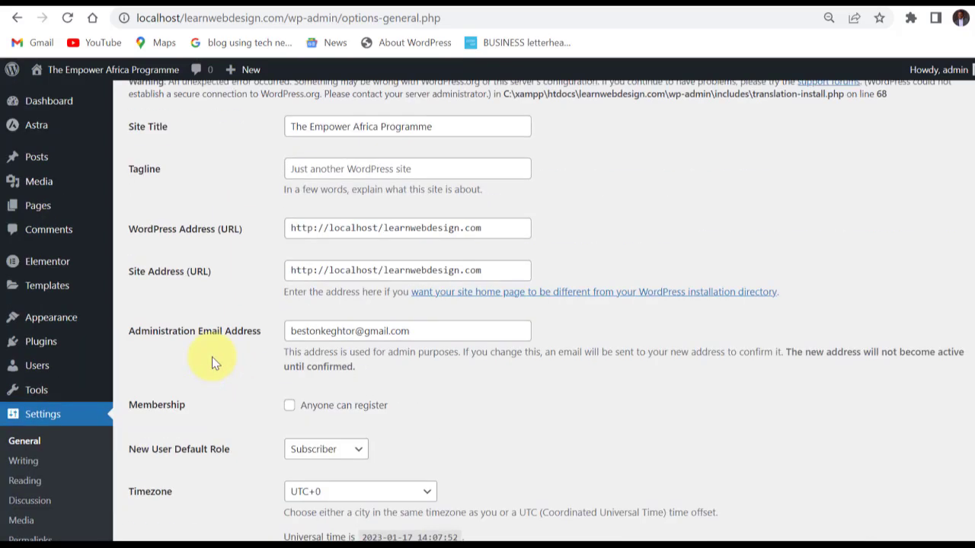
left_click_drag(221, 282, 479, 514)
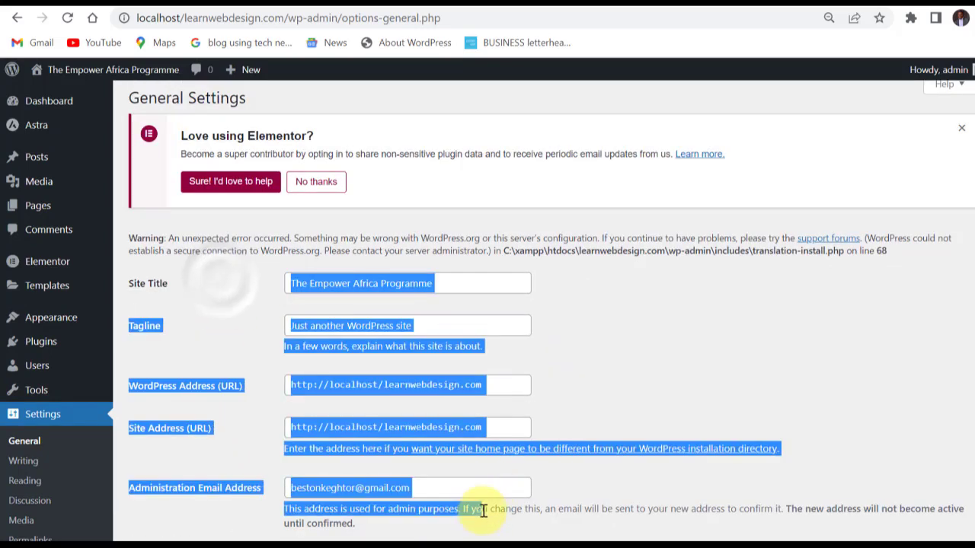
left_click(493, 284)
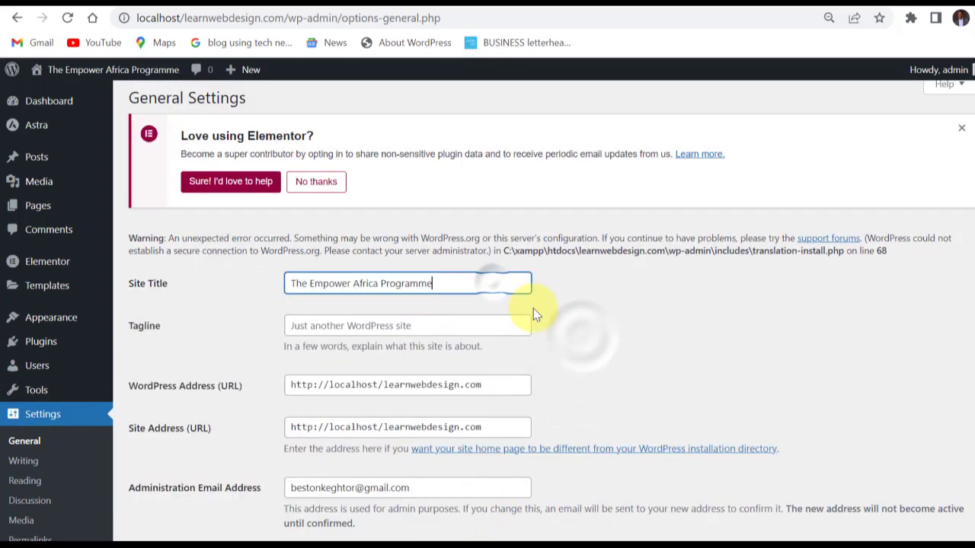
scroll(542, 319, "down", 1)
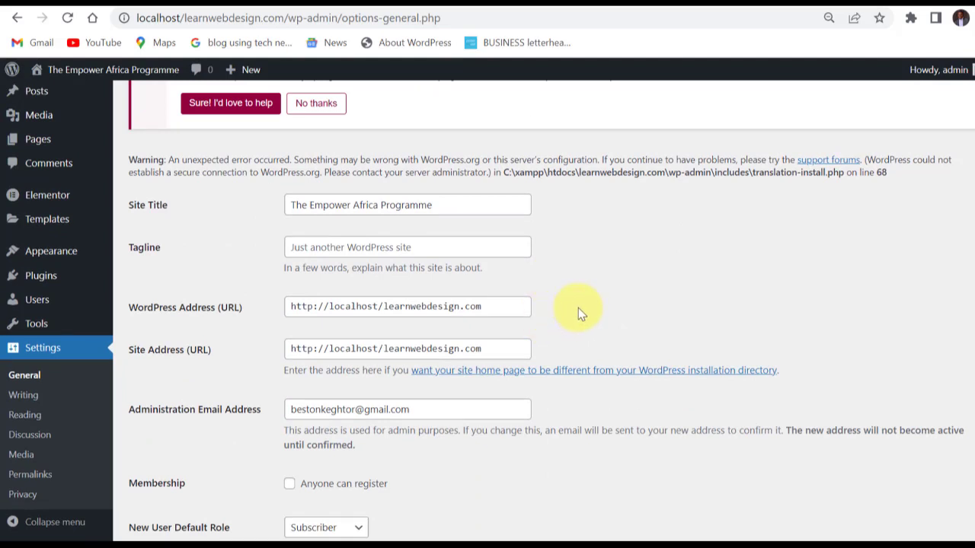
scroll(579, 308, "down", 1)
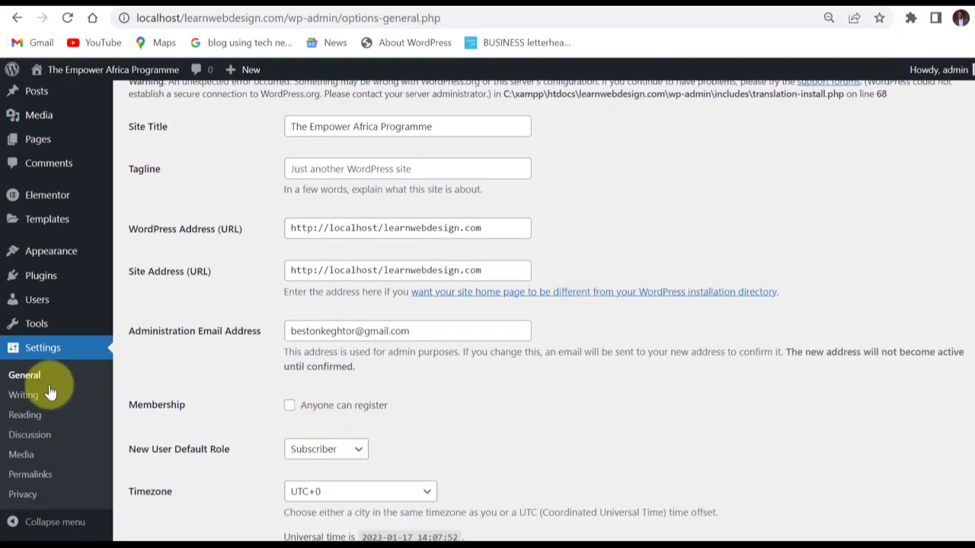
Open the Writing Settings and review the categories offered for Default Post Category, keeping Uncategorized selected.
left_click(23, 397)
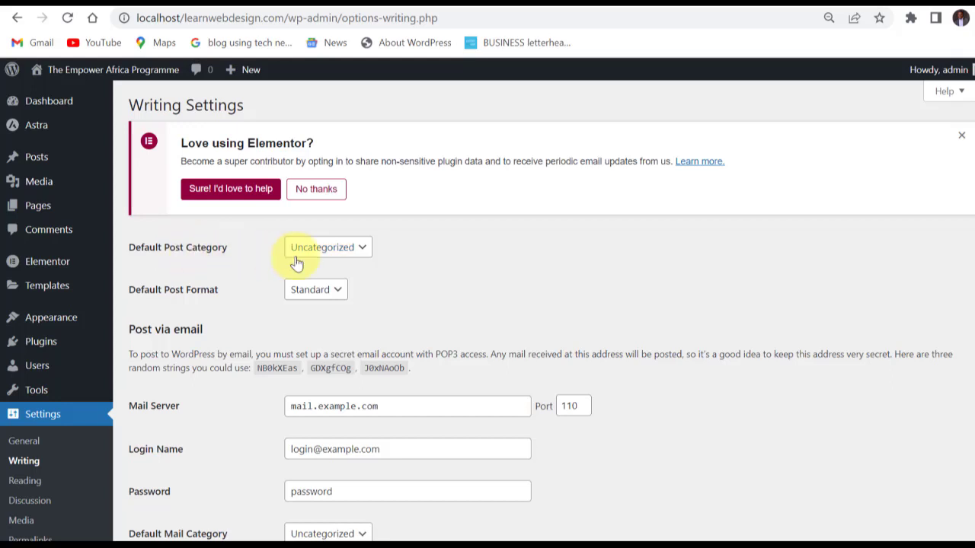
left_click(365, 249)
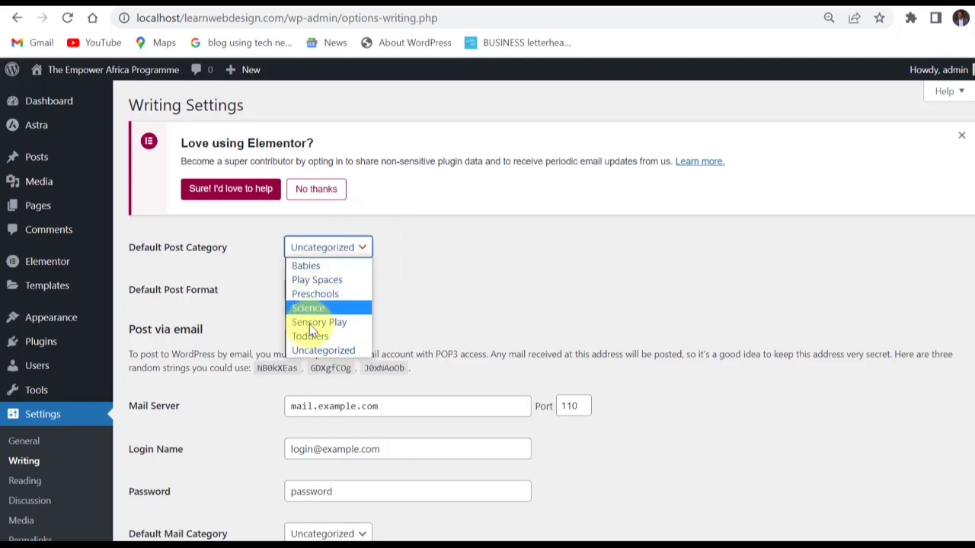
left_click(410, 247)
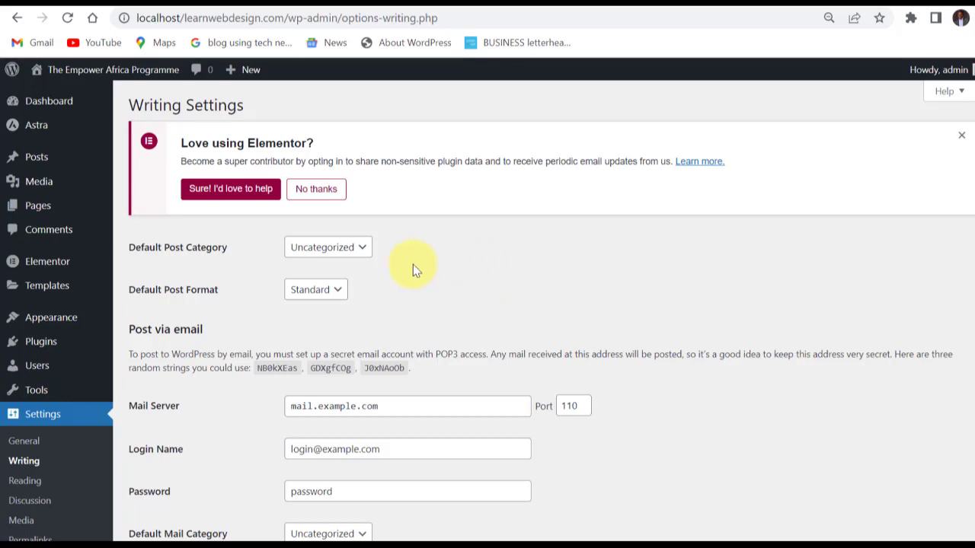
left_click(364, 248)
left_click(366, 245)
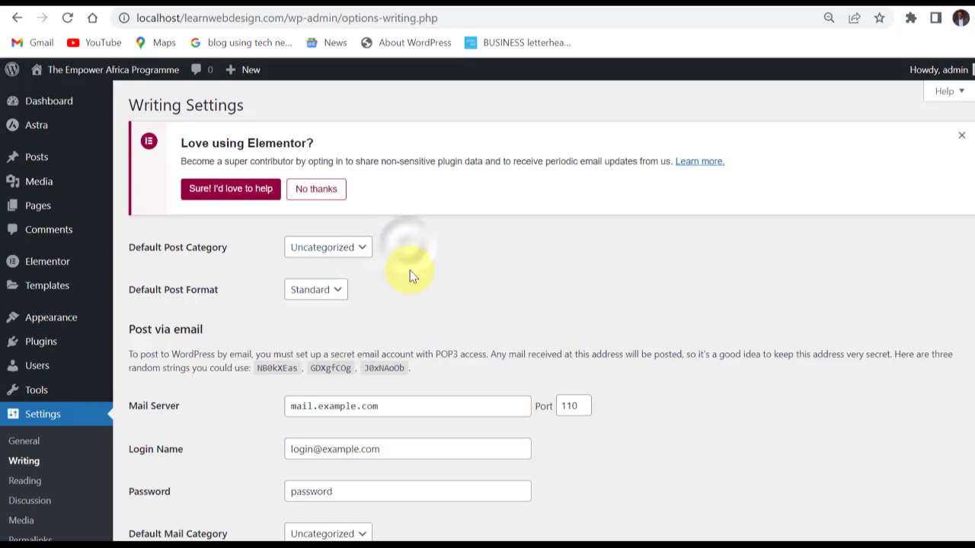
Examine the Default Post Format, Post via email and Update Services sections of the Writing Settings.
scroll(411, 274, "down", 1)
scroll(374, 276, "up", 1)
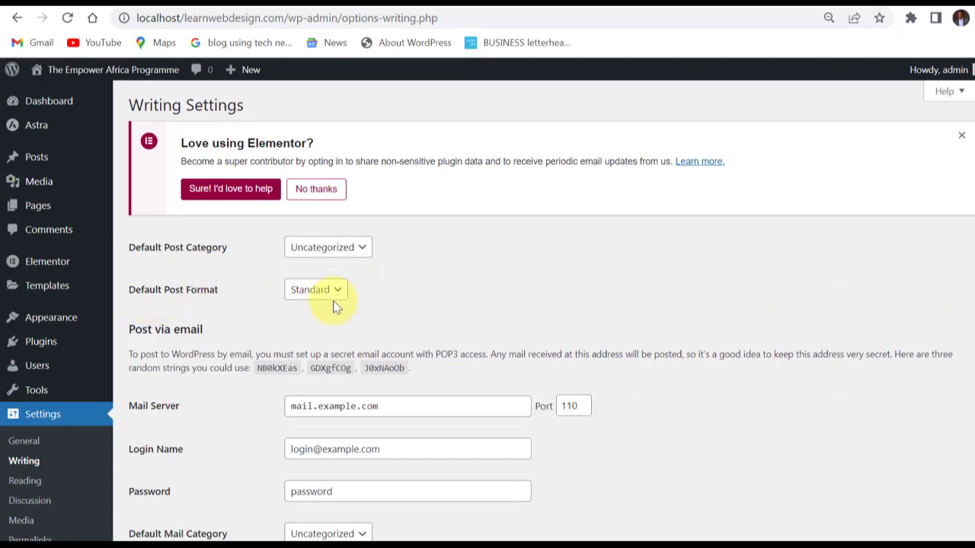
scroll(335, 305, "down", 1)
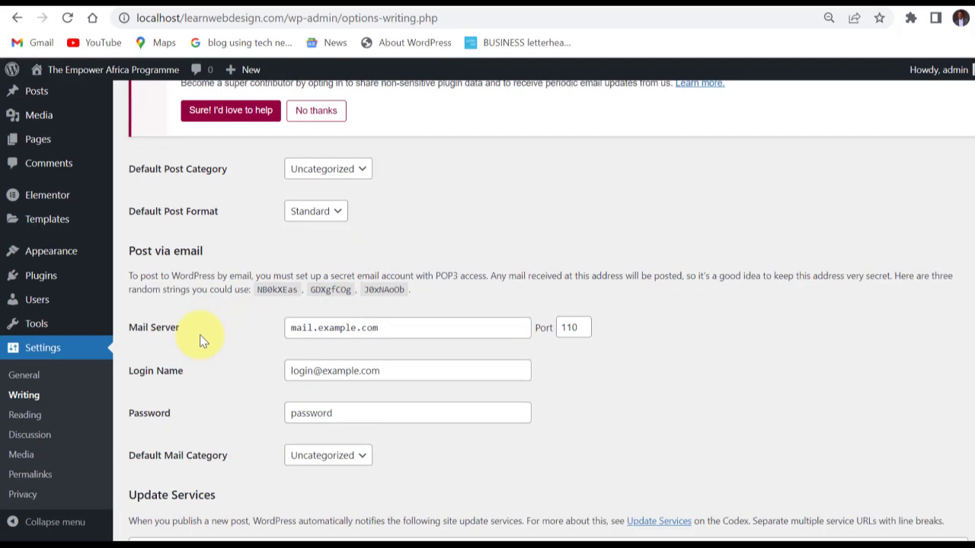
scroll(200, 334, "down", 1)
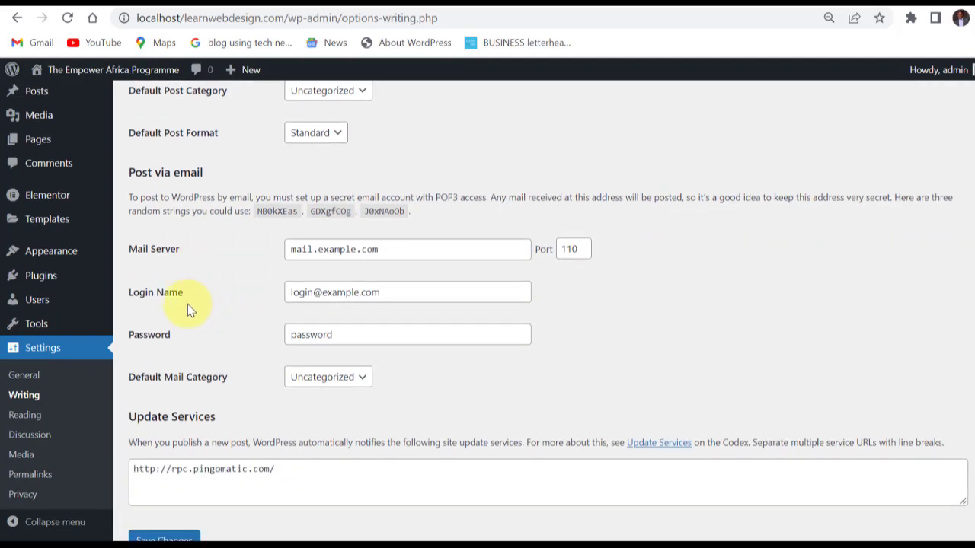
scroll(195, 355, "down", 1)
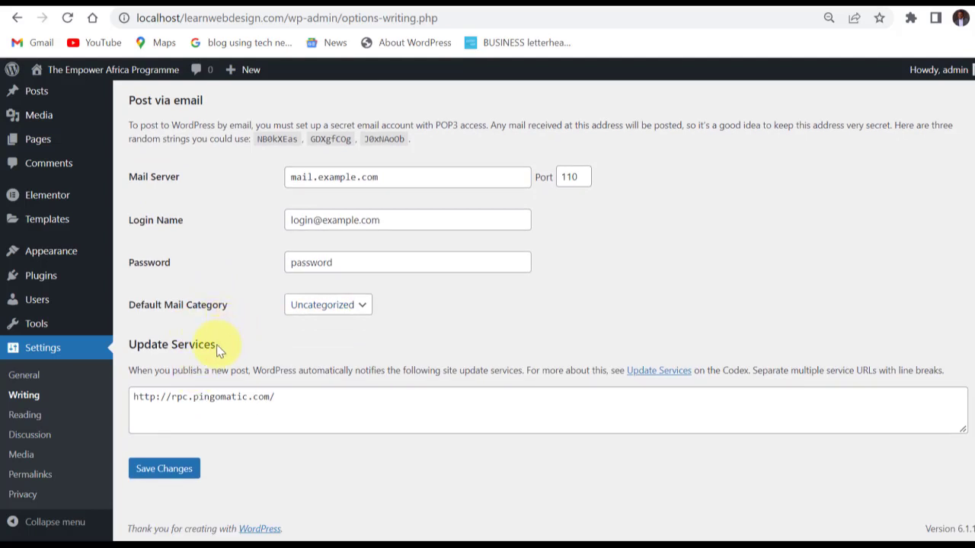
scroll(192, 288, "up", 2)
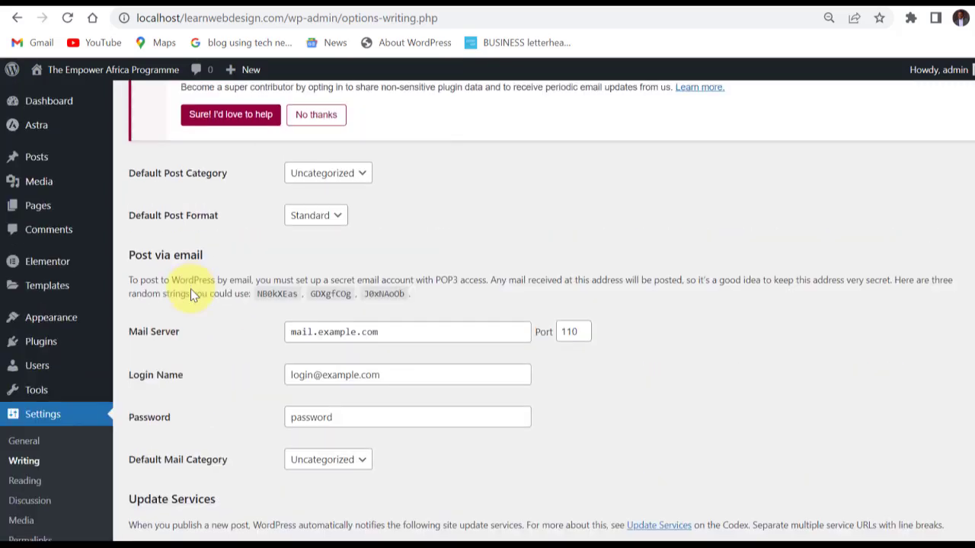
scroll(191, 289, "down", 2)
Open the Reading Settings and examine the homepage display setting and its latest posts option.
left_click(22, 417)
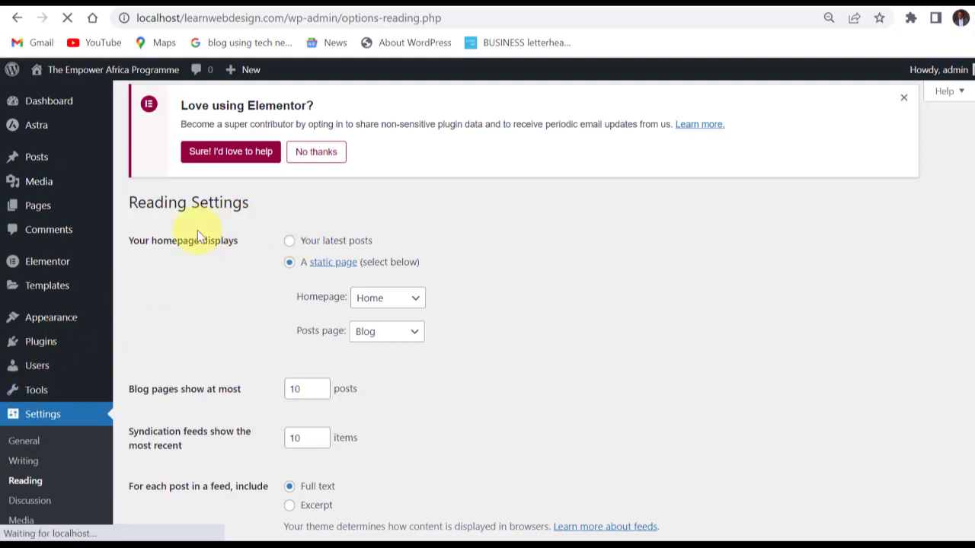
left_click_drag(131, 246, 246, 254)
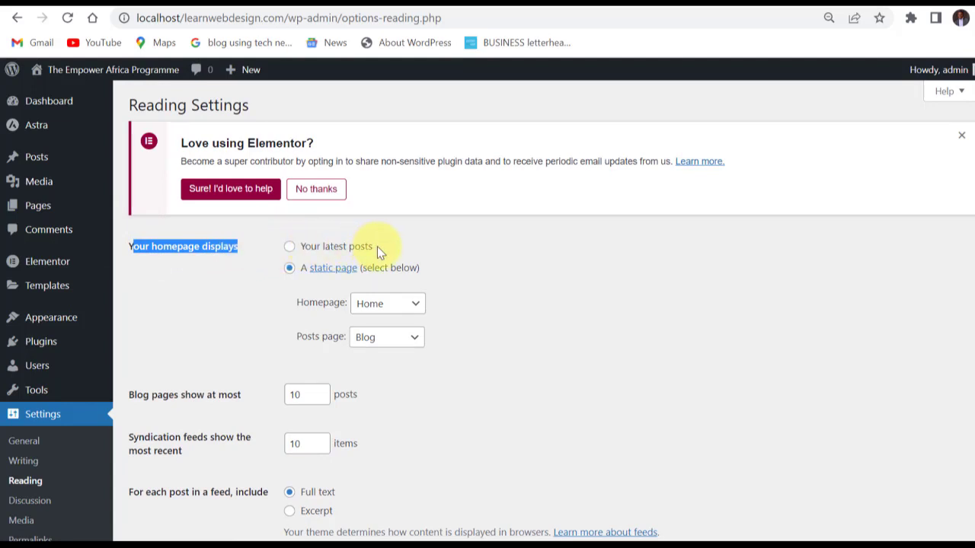
left_click_drag(379, 247, 304, 252)
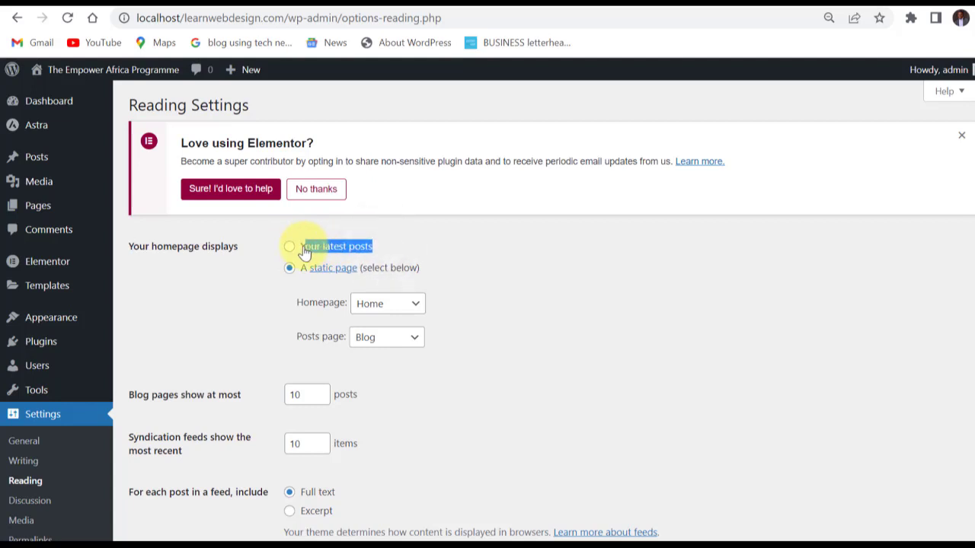
left_click(390, 240)
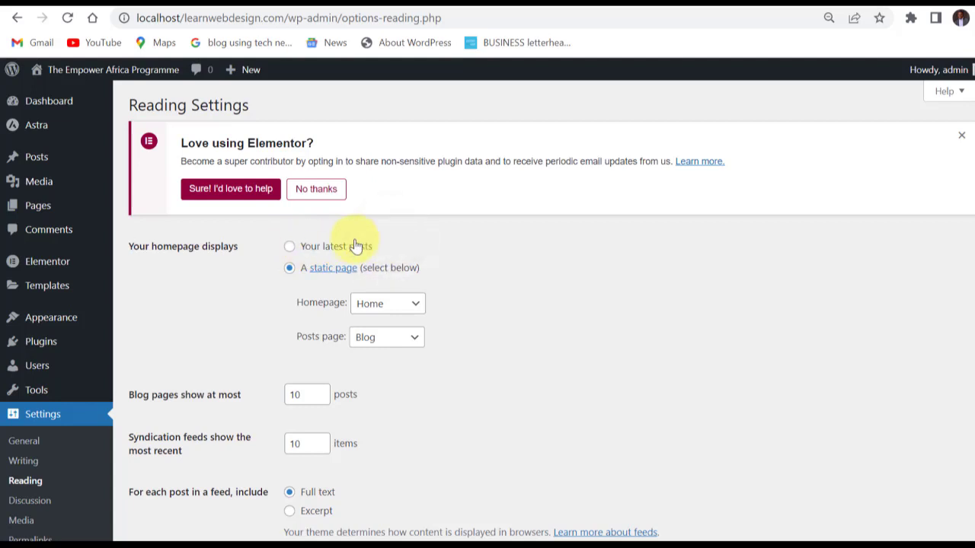
Switch the homepage display to the latest posts and back to a static page, with Home chosen as the homepage.
left_click(289, 249)
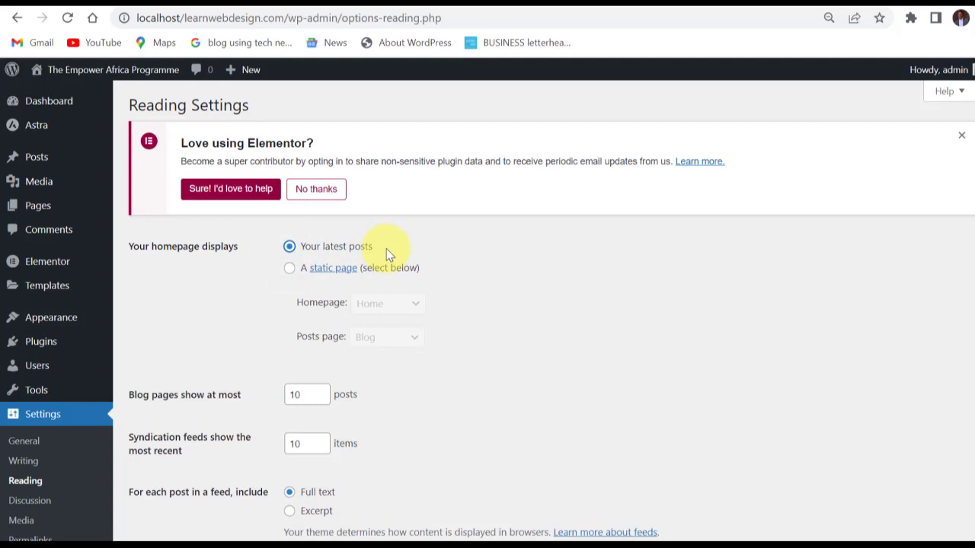
left_click(290, 271)
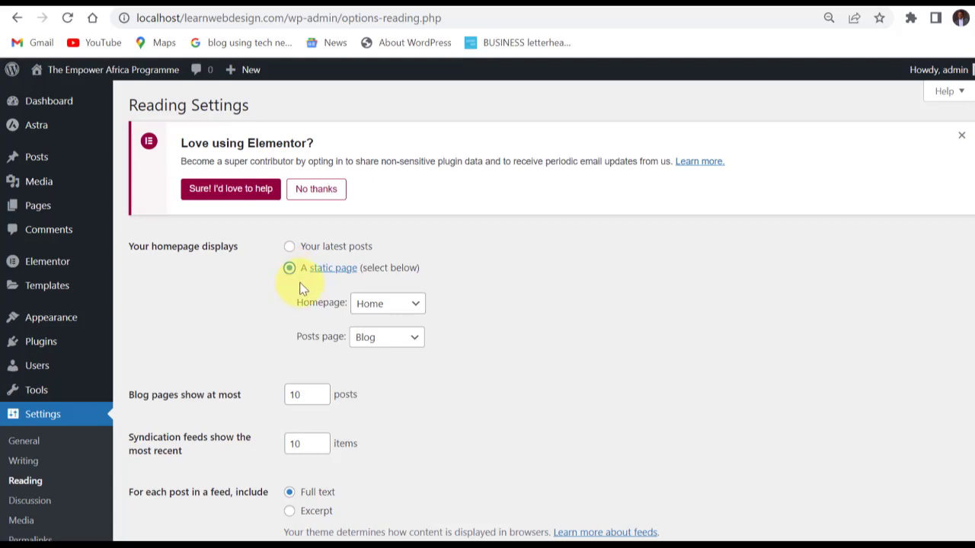
left_click(424, 312)
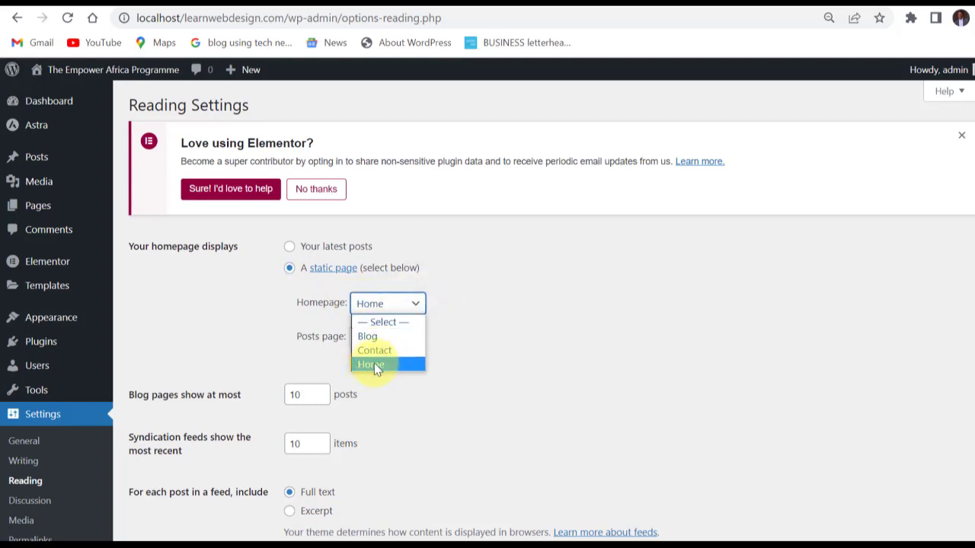
left_click(374, 364)
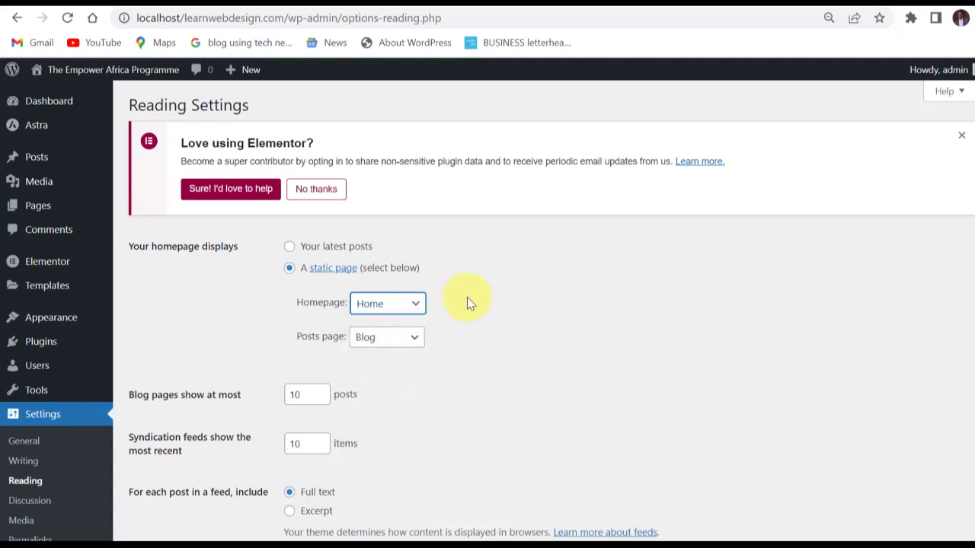
Try Contact as the static homepage and set the homepage back to Home.
left_click(424, 307)
left_click(381, 348)
left_click(415, 307)
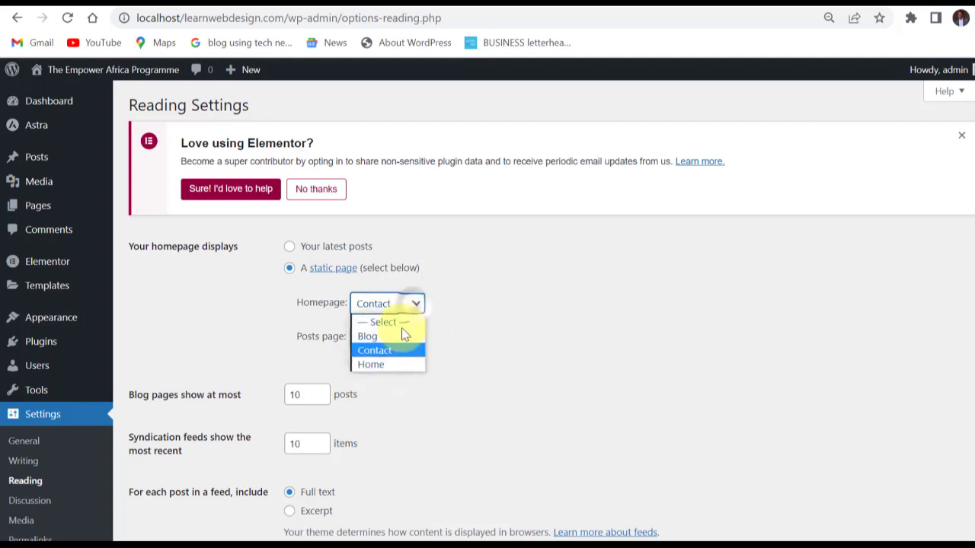
left_click(381, 366)
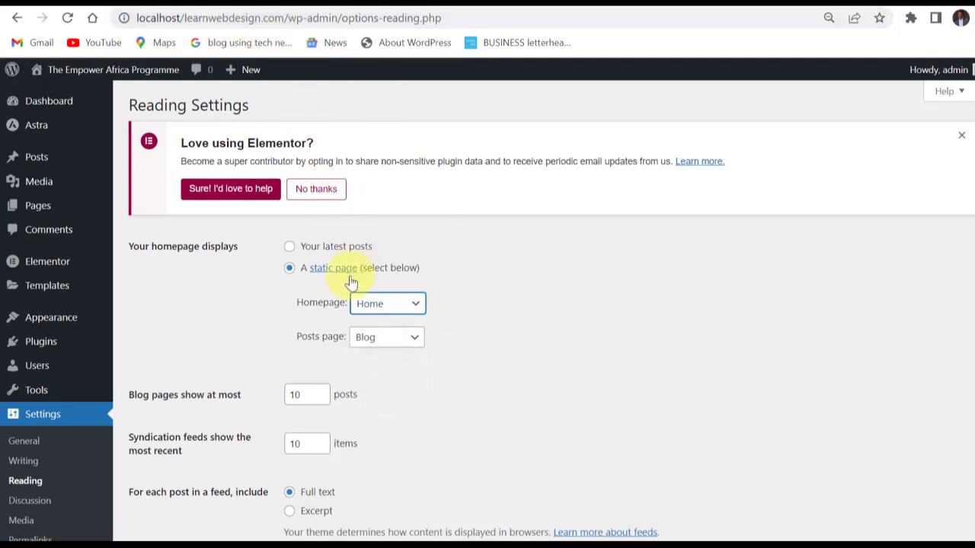
left_click(446, 310)
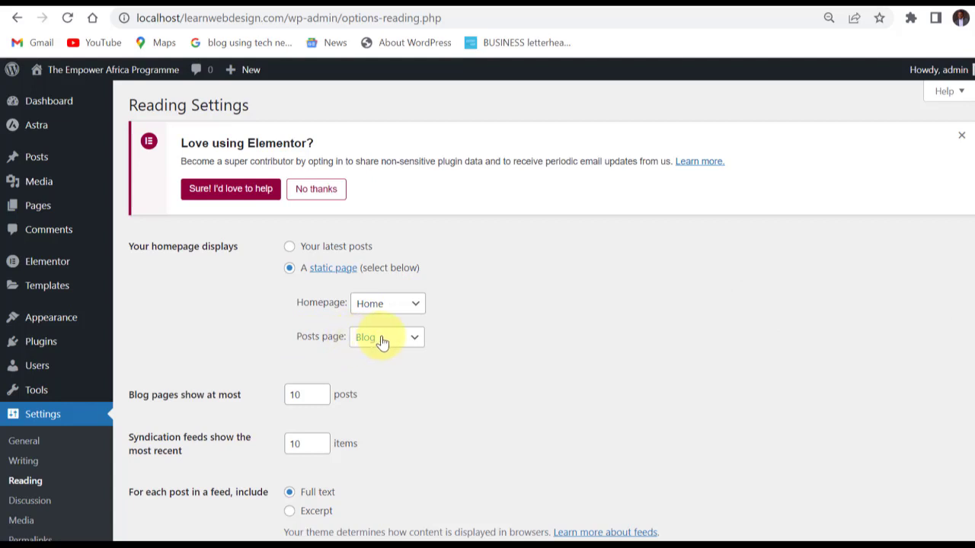
Review the pages offered for the Posts page setting, keeping Blog selected.
left_click(415, 338)
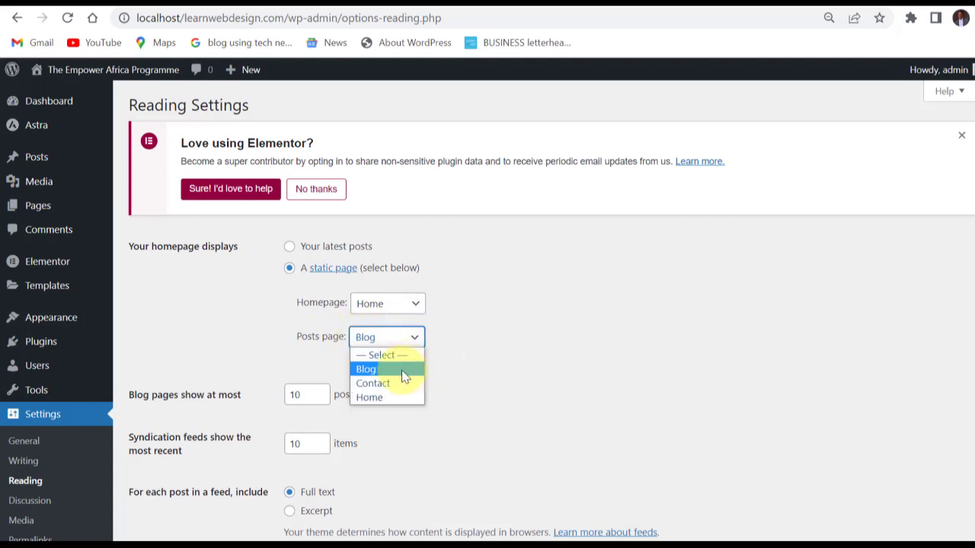
left_click(437, 323)
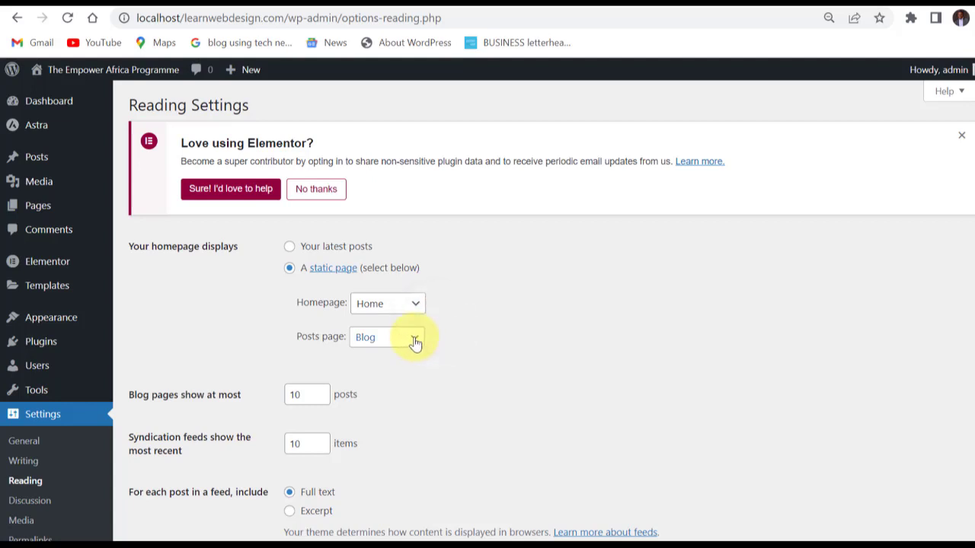
left_click(415, 340)
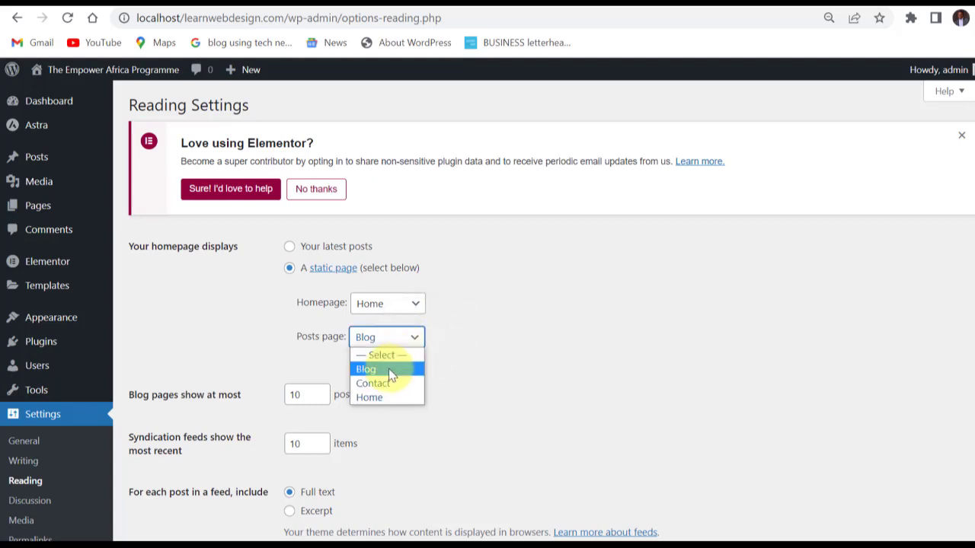
left_click(389, 369)
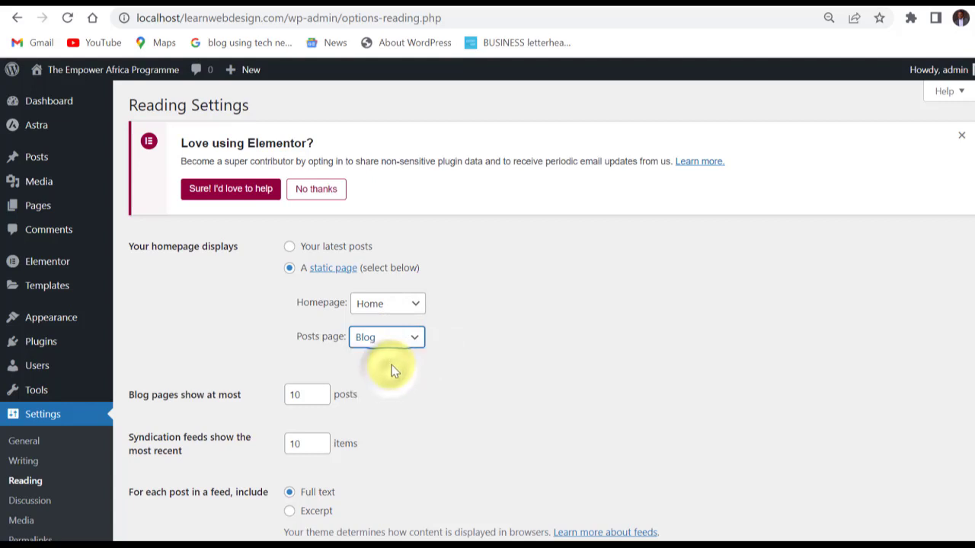
left_click(403, 340)
left_click(332, 368)
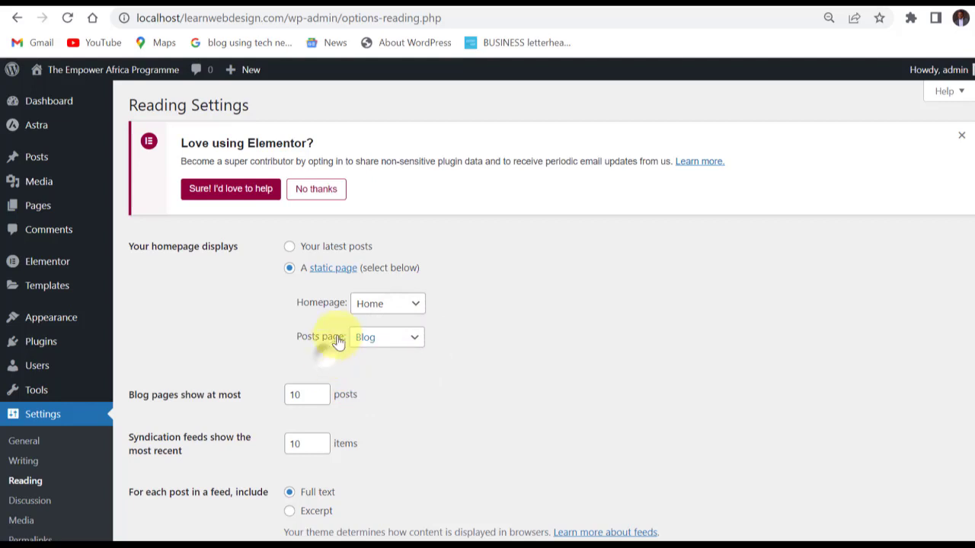
Set the feed to include only an excerpt for each post in the Reading Settings.
scroll(331, 334, "down", 1)
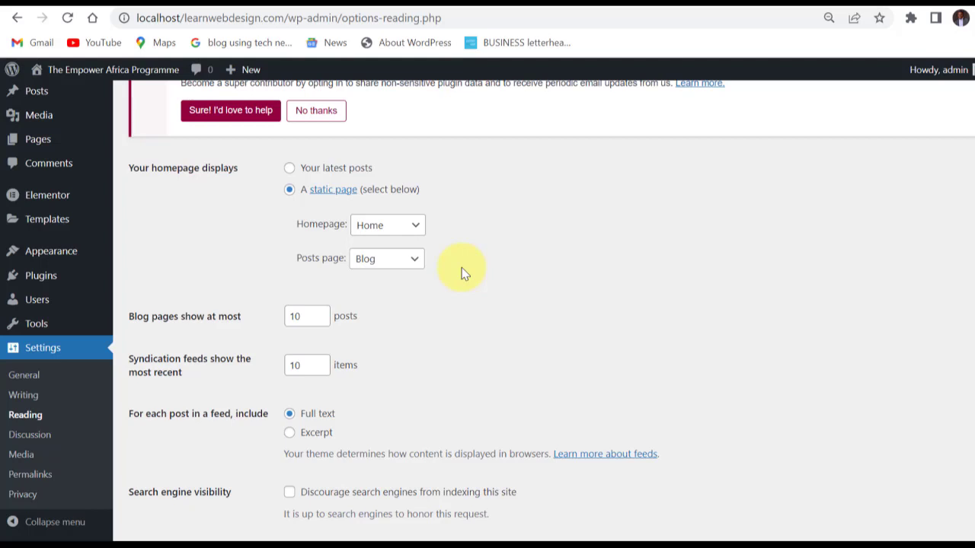
scroll(339, 298, "down", 1)
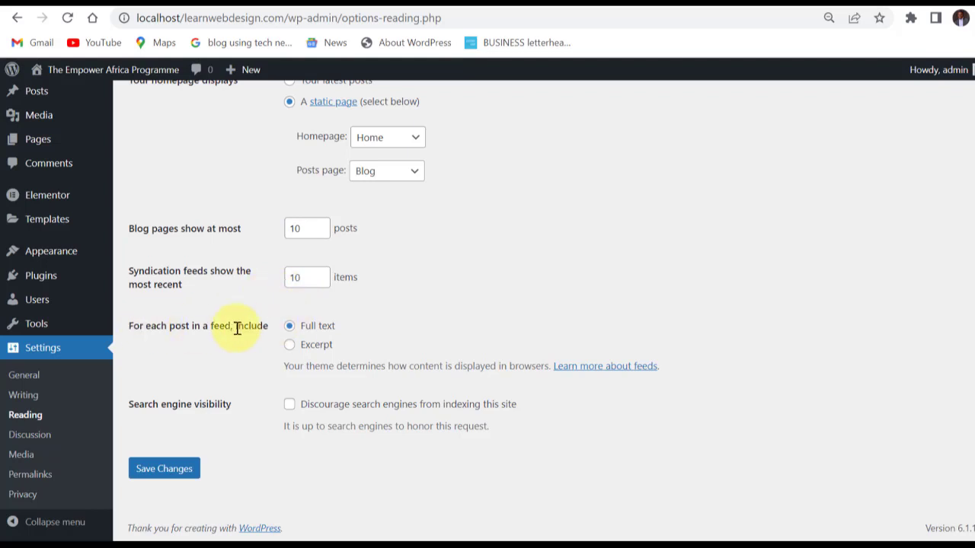
left_click(290, 345)
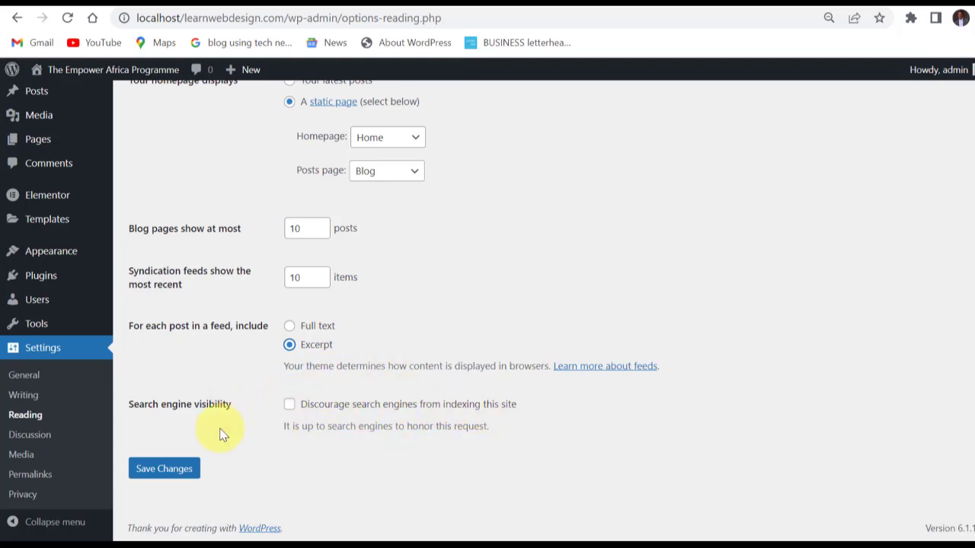
Save the Reading Settings and open the Discussion Settings.
left_click(174, 471)
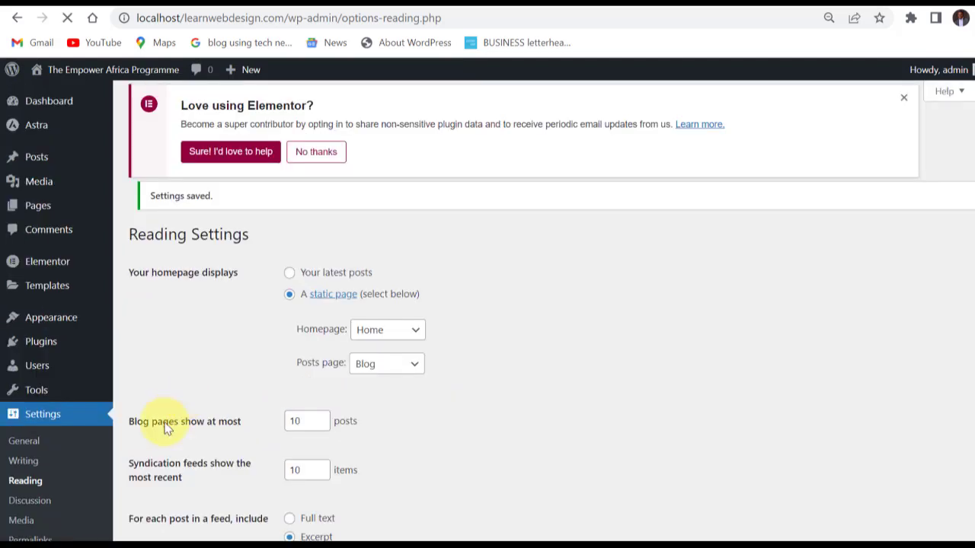
left_click(100, 495)
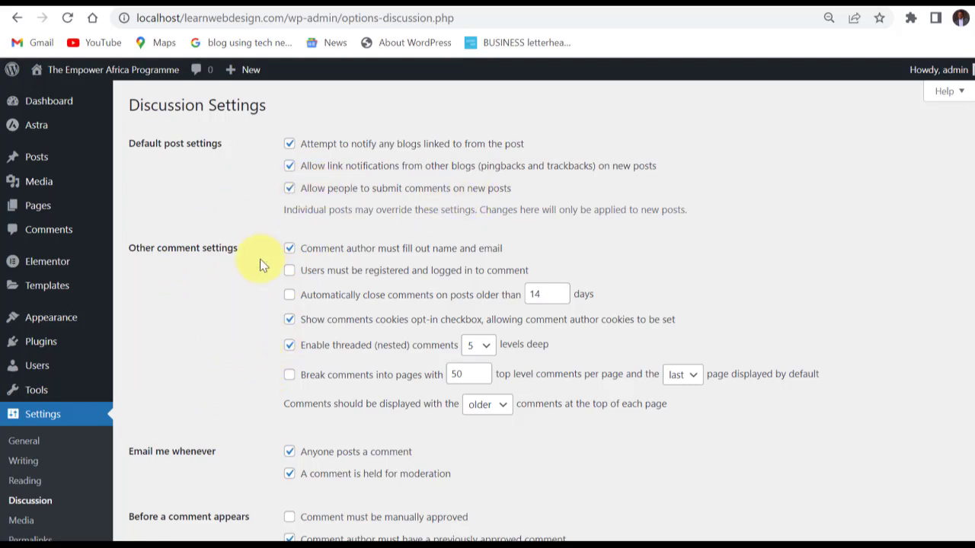
Go through the comment options and require that every comment be manually approved before it appears.
scroll(234, 288, "down", 1)
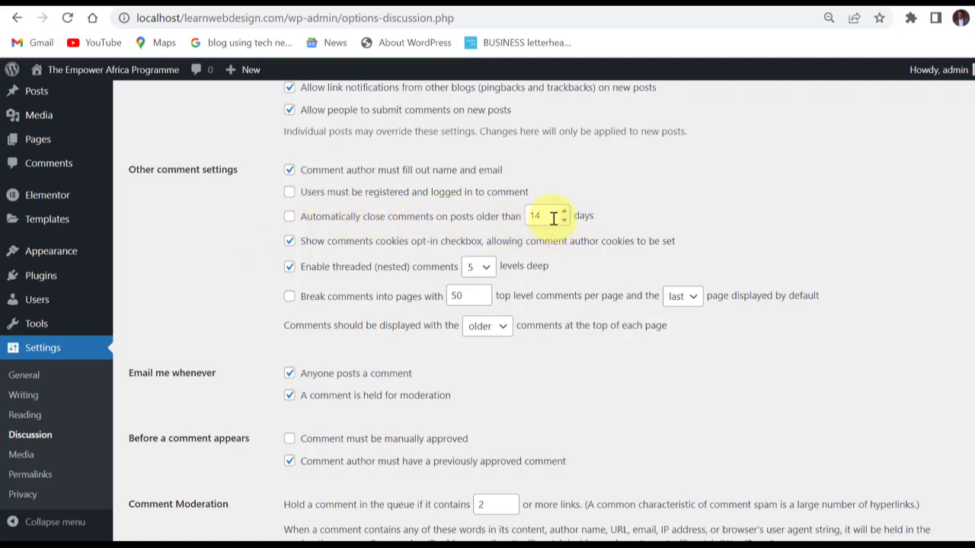
scroll(282, 294, "down", 2)
scroll(282, 275, "down", 1)
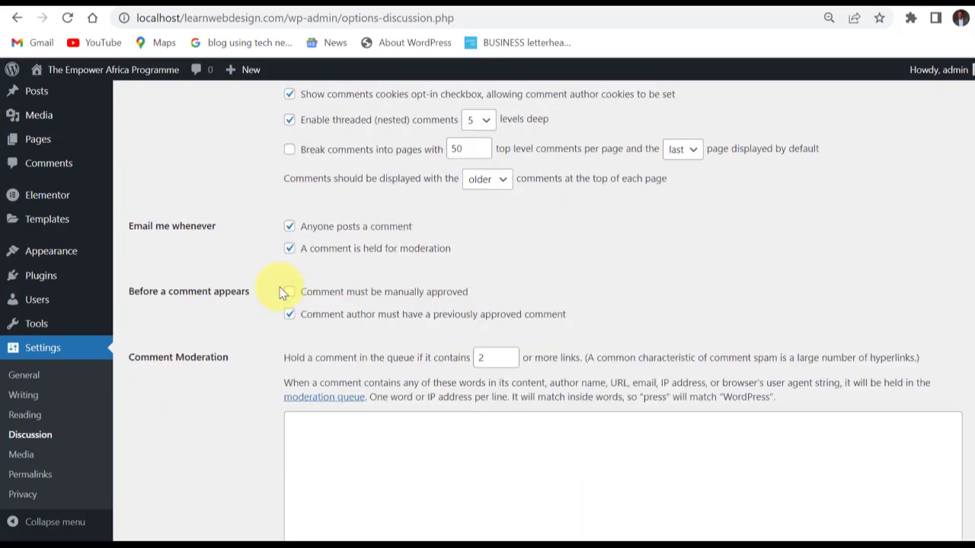
scroll(282, 266, "up", 2)
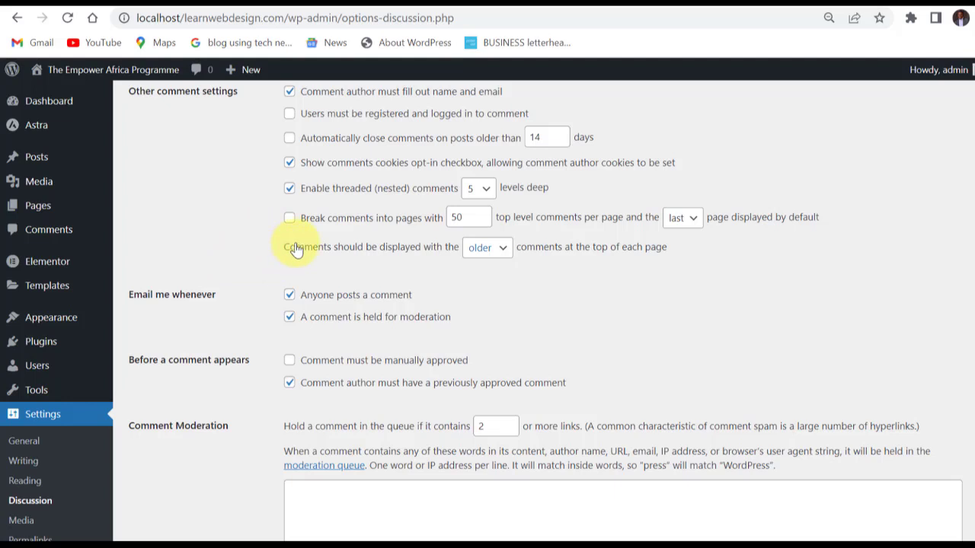
scroll(297, 251, "down", 1)
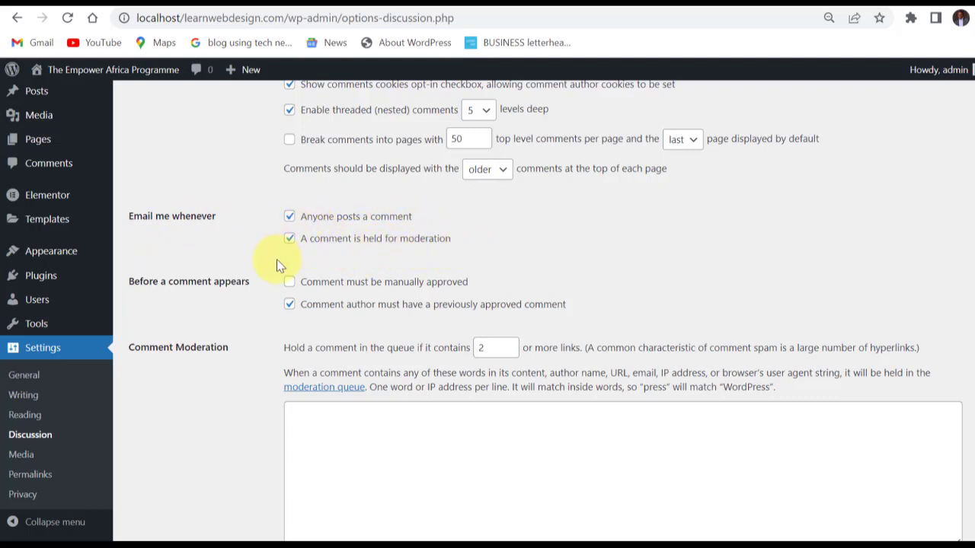
scroll(271, 259, "down", 1)
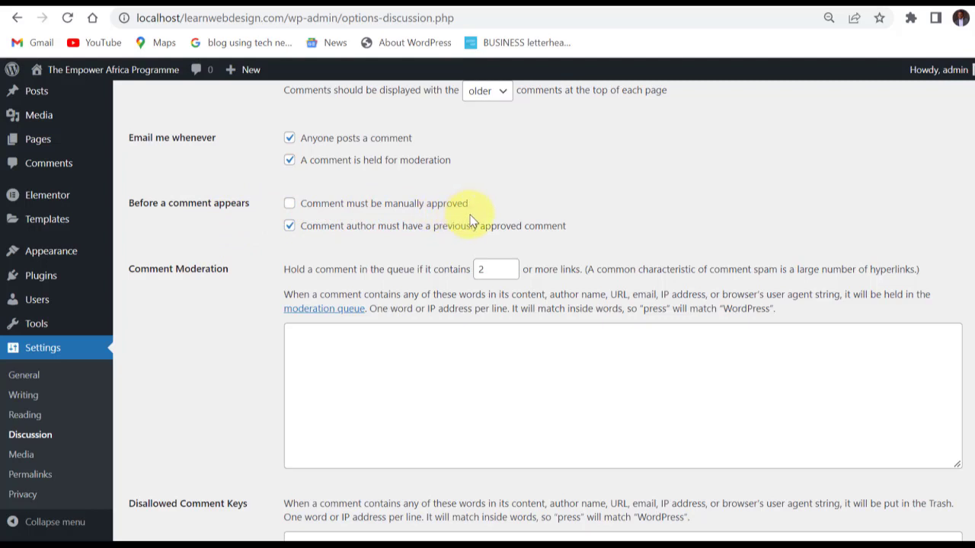
left_click(290, 205)
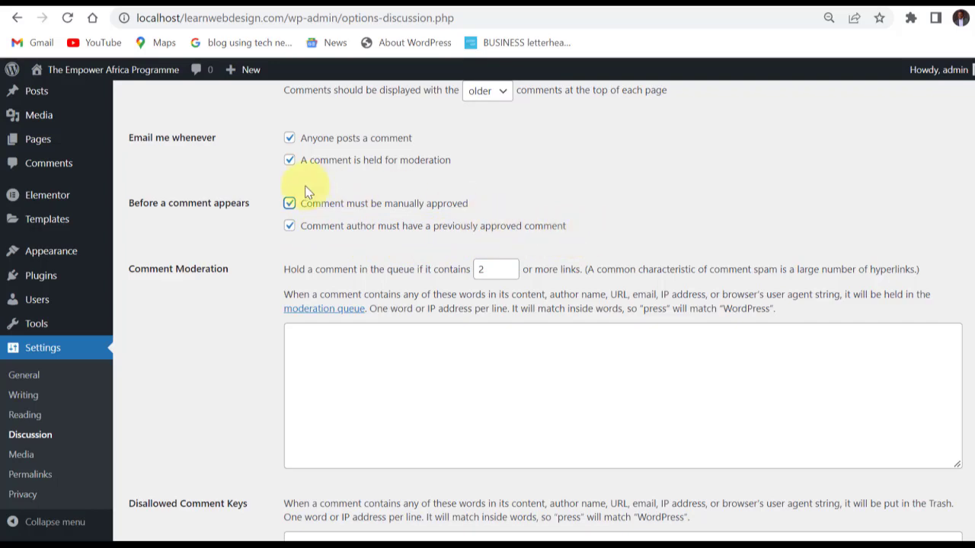
Review the comment moderation and avatar options, keeping them as they are, and save the Discussion Settings.
scroll(368, 252, "down", 1)
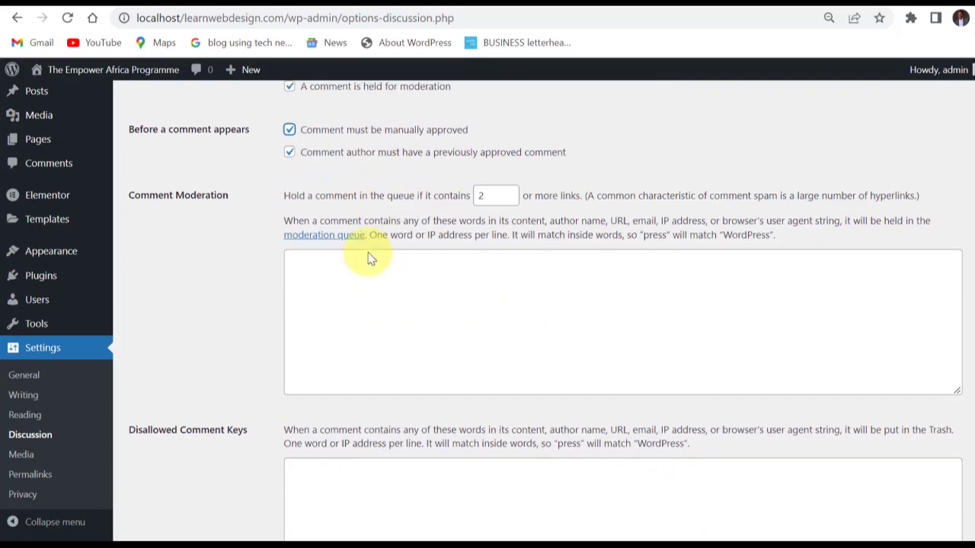
scroll(308, 241, "down", 5)
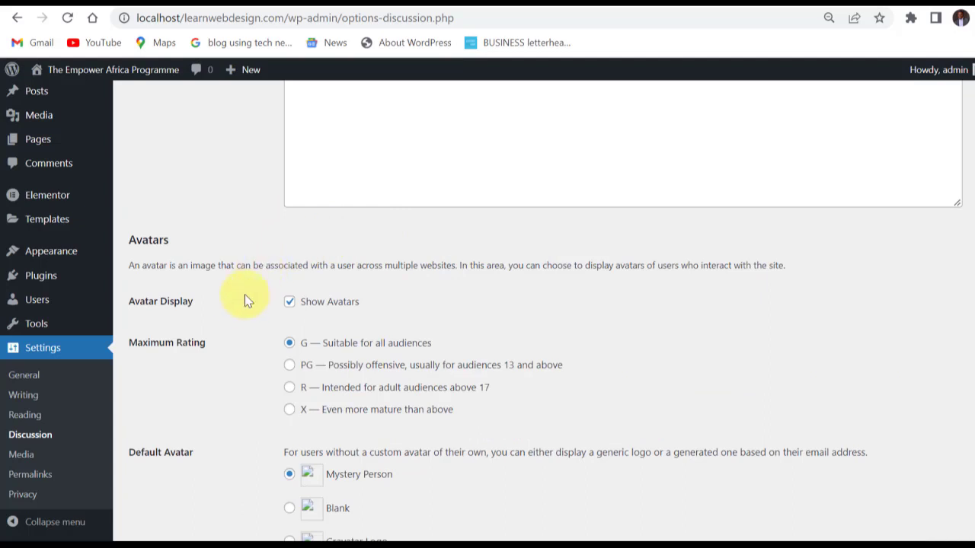
scroll(233, 305, "down", 2)
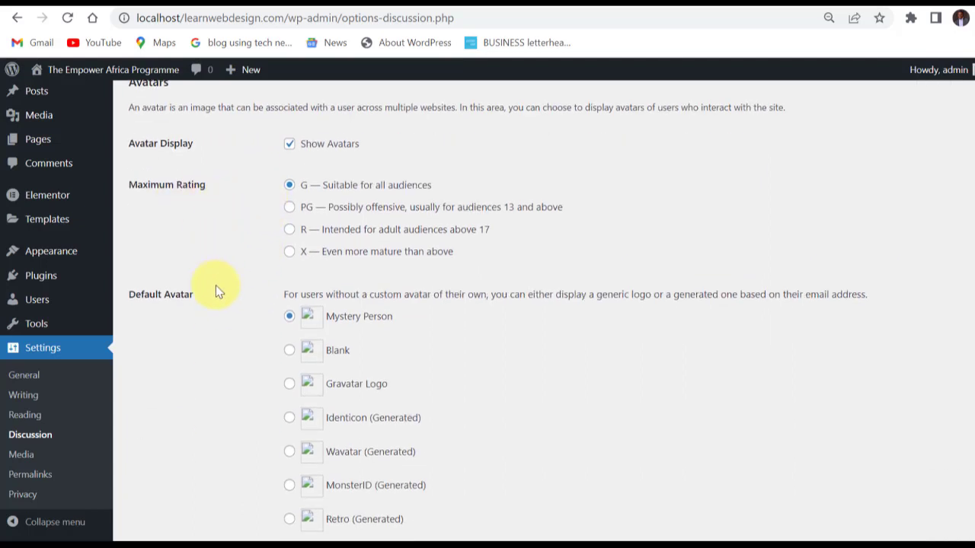
scroll(215, 285, "down", 1)
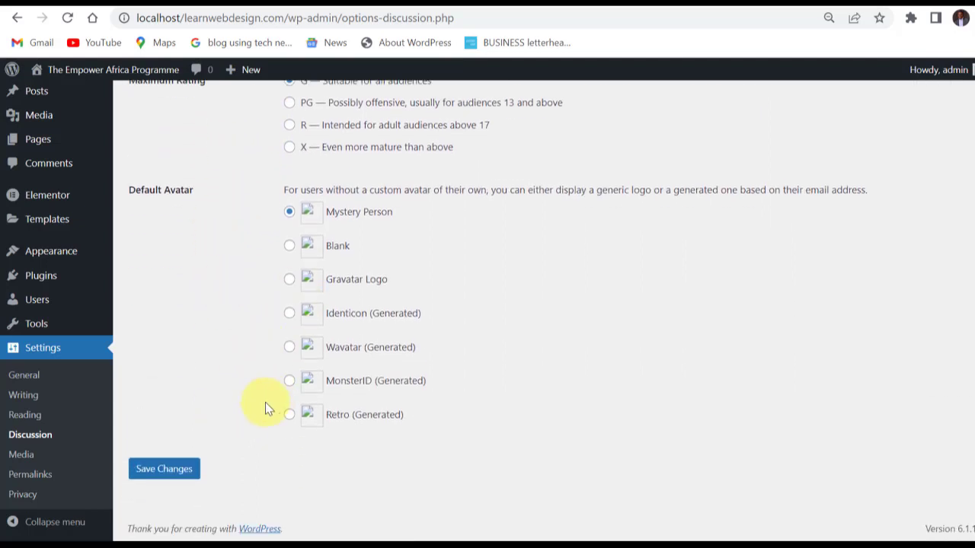
left_click(174, 466)
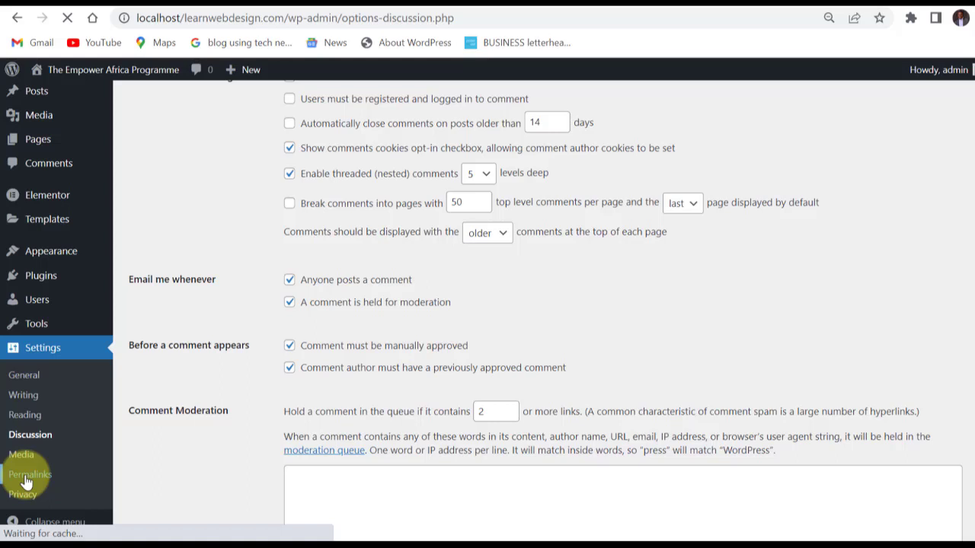
Open the Permalink Settings and compare the sample URL endings of the Plain and Day and name structures.
left_click(27, 478)
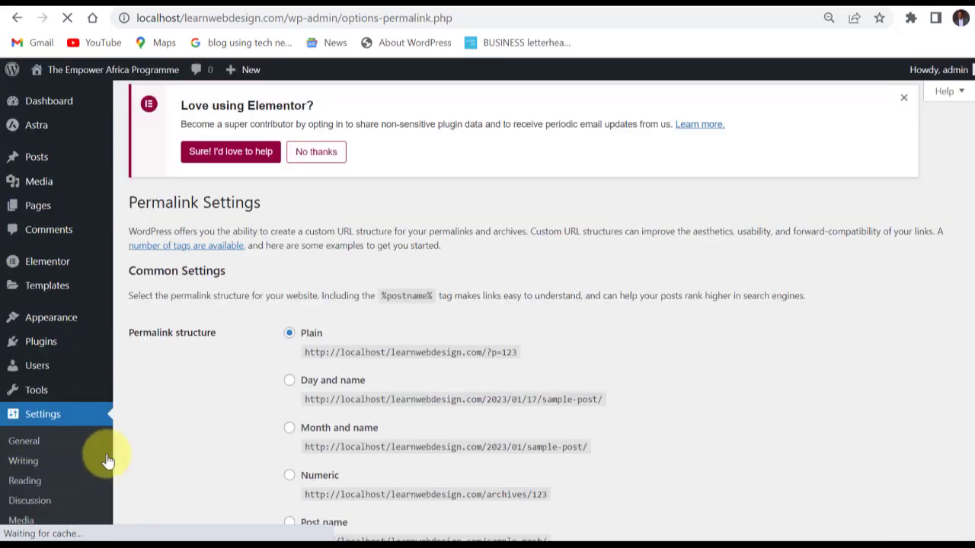
scroll(297, 347, "down", 3)
scroll(300, 340, "up", 1)
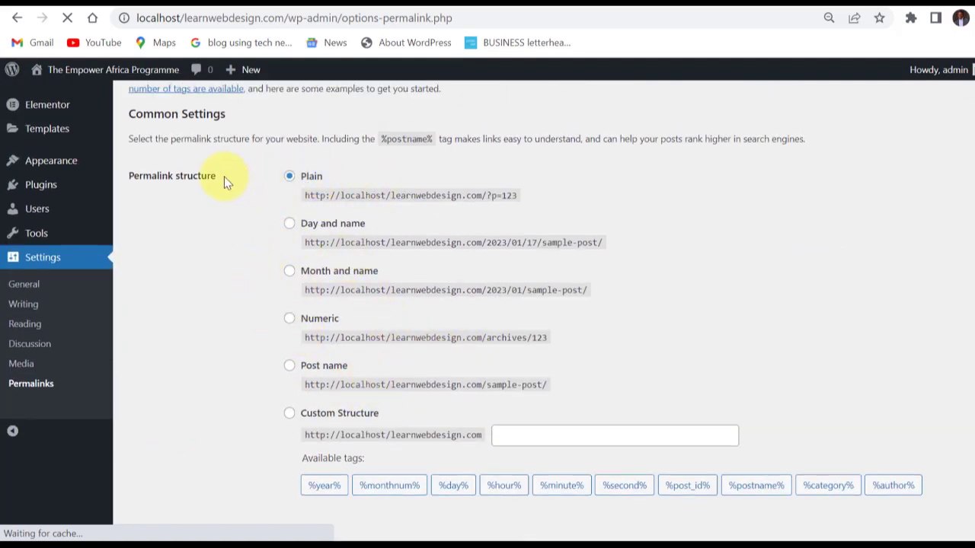
left_click_drag(216, 176, 127, 174)
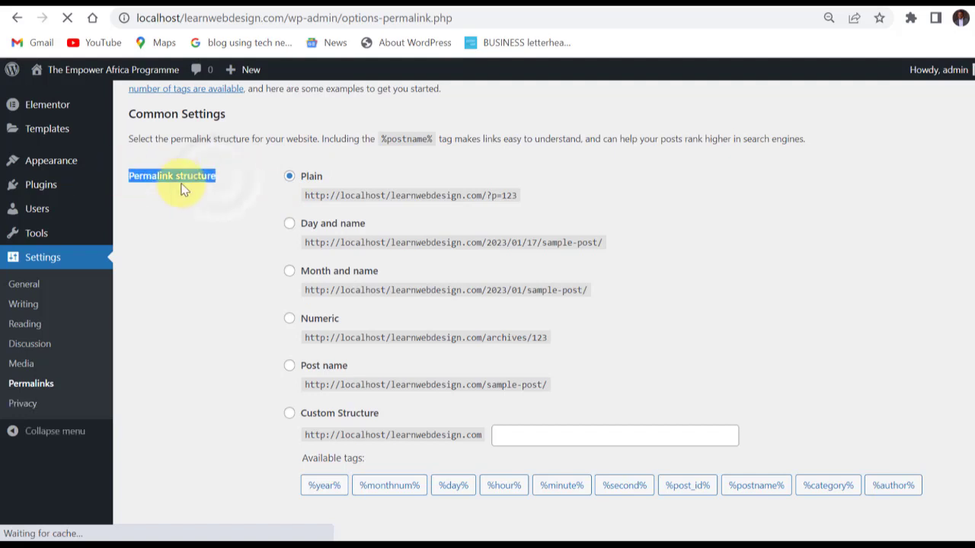
left_click(488, 197)
left_click_drag(488, 196, 517, 197)
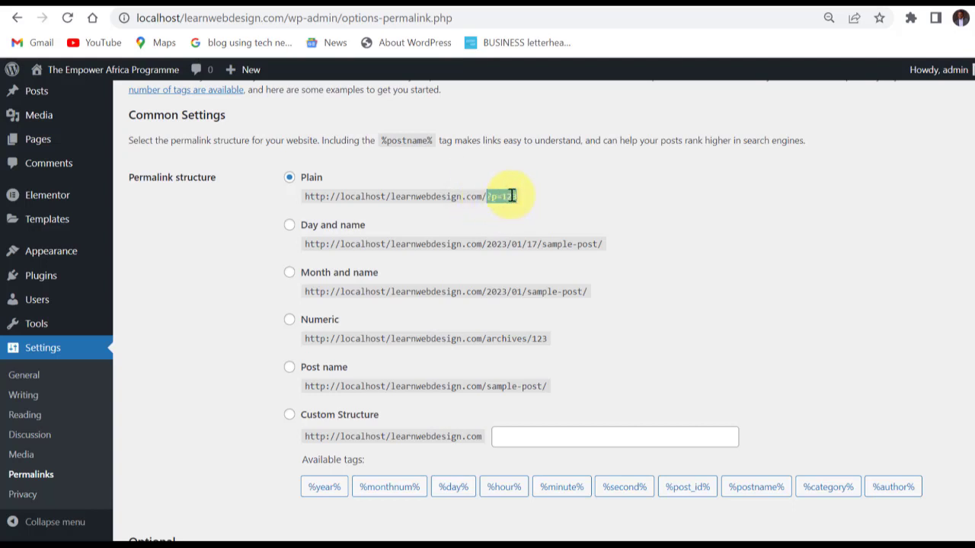
left_click(530, 200)
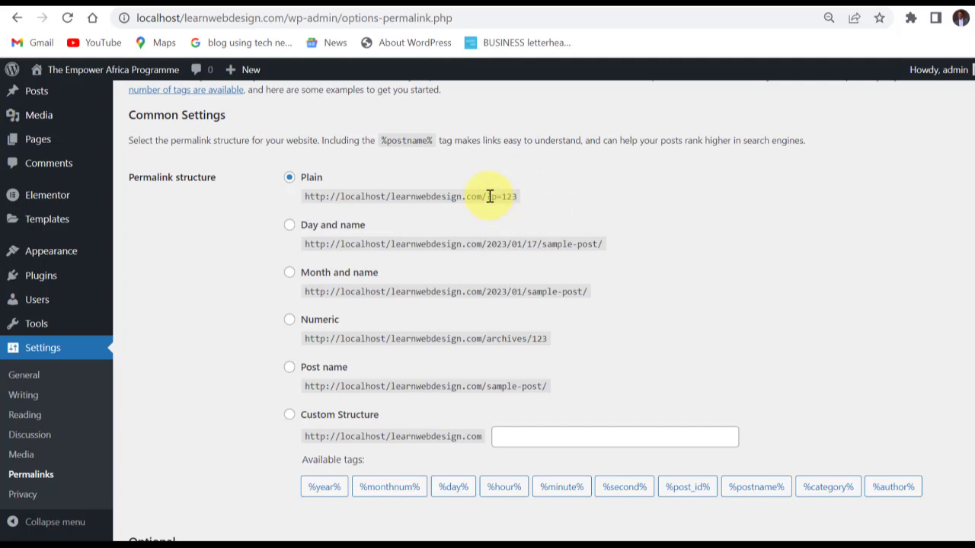
left_click_drag(488, 197, 517, 196)
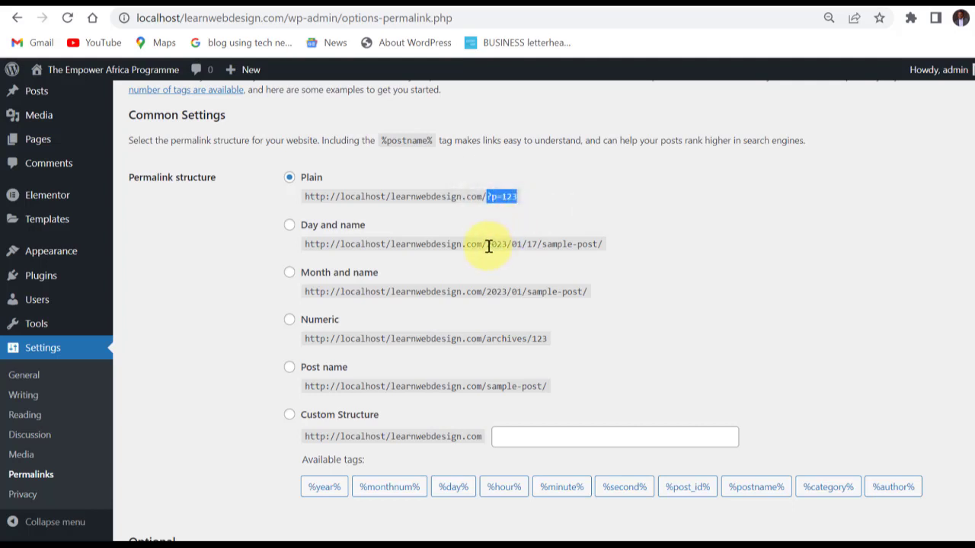
left_click_drag(483, 244, 613, 245)
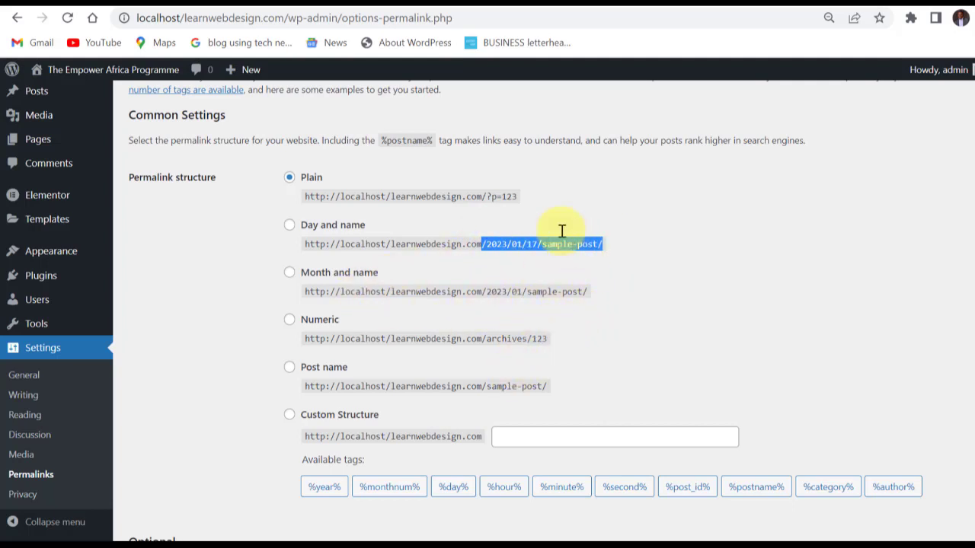
left_click_drag(518, 197, 492, 197)
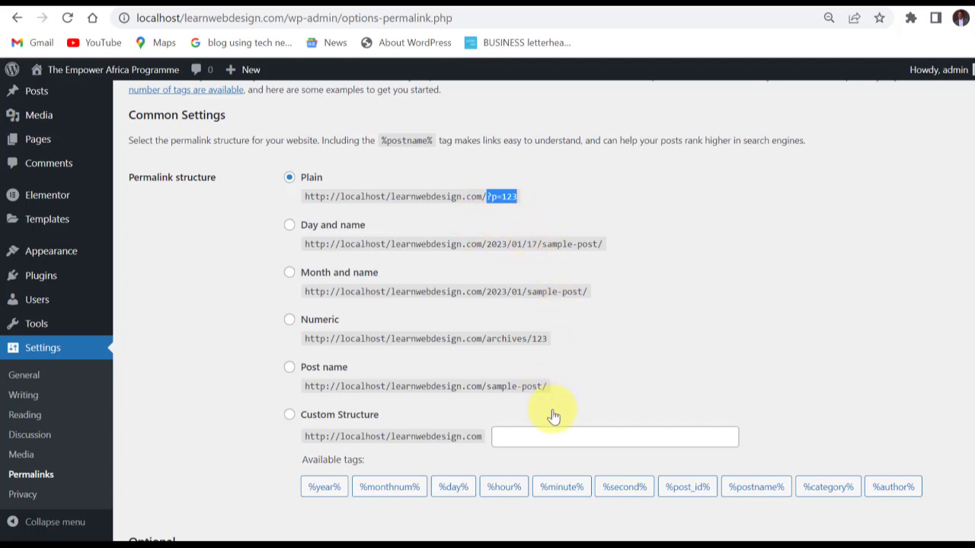
left_click(578, 384)
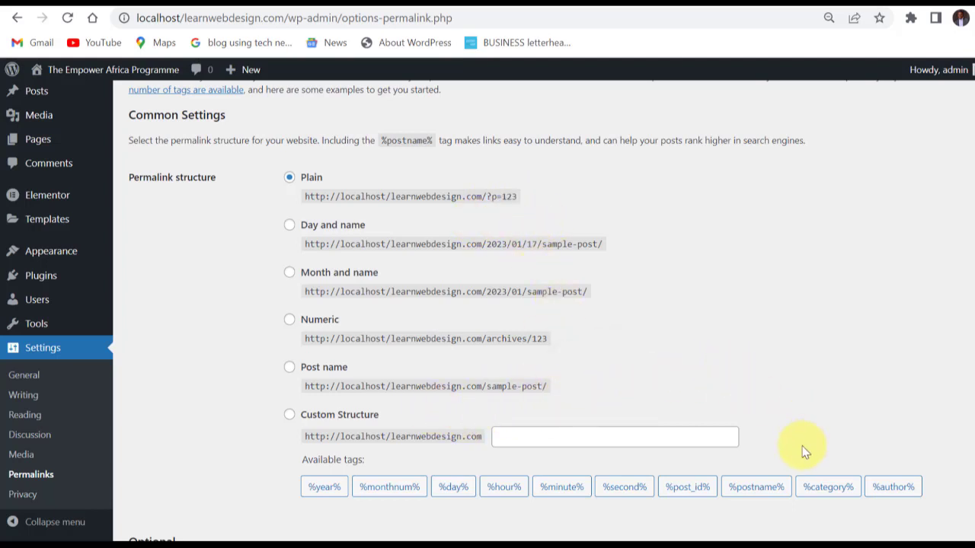
Examine the sample-post ending in the example URL of the Post name structure.
scroll(793, 435, "down", 1)
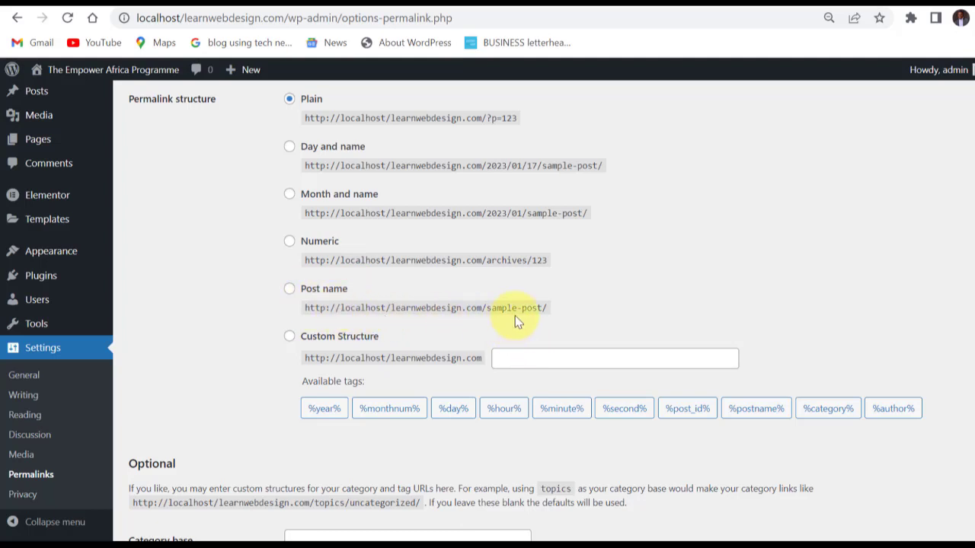
left_click_drag(556, 314, 489, 308)
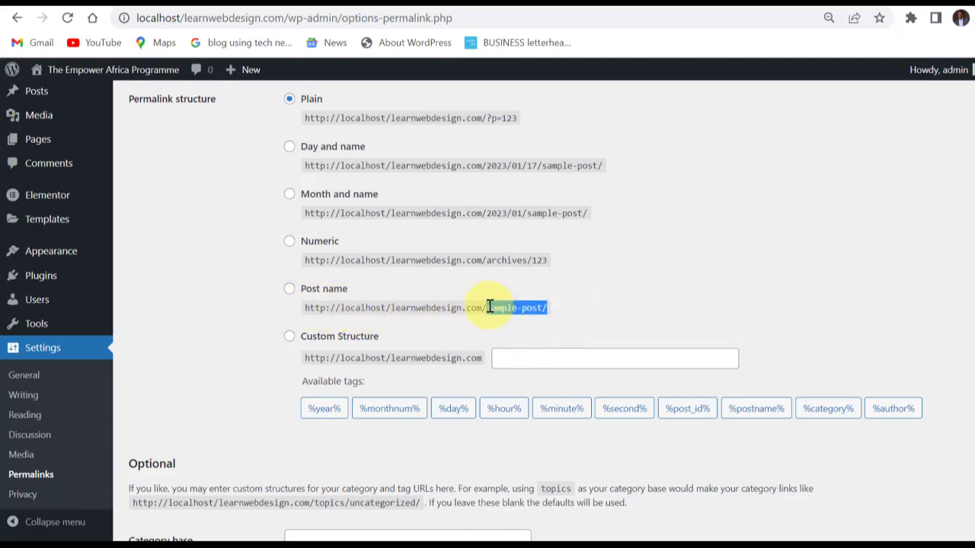
left_click(557, 308)
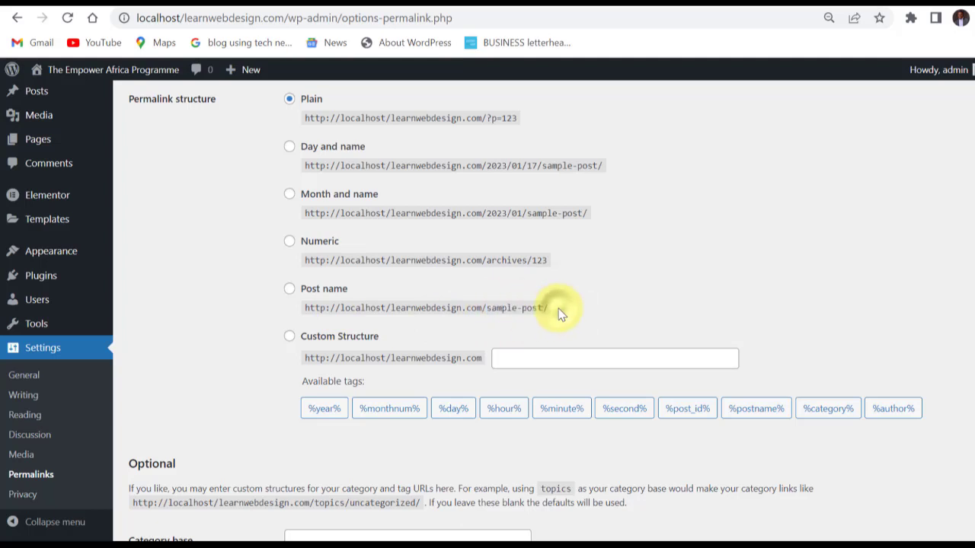
left_click_drag(557, 308, 488, 308)
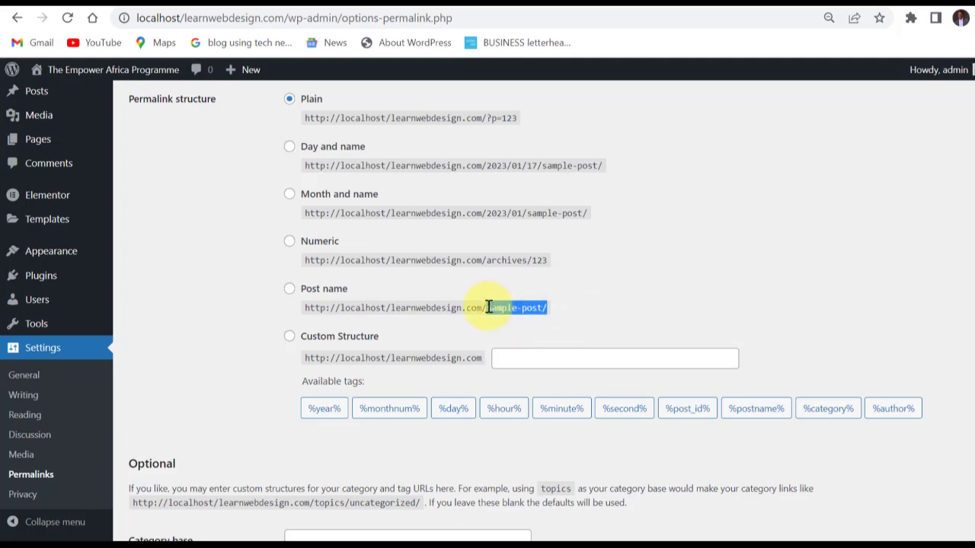
left_click(558, 309)
left_click_drag(559, 309, 486, 308)
left_click(563, 312)
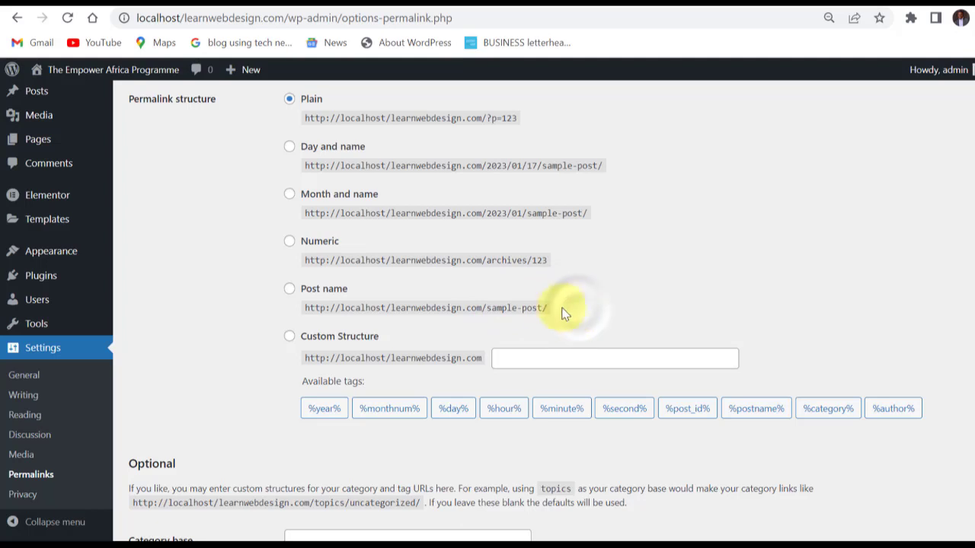
Set the permalink structure to Post name and save the Permalink Settings.
left_click(289, 290)
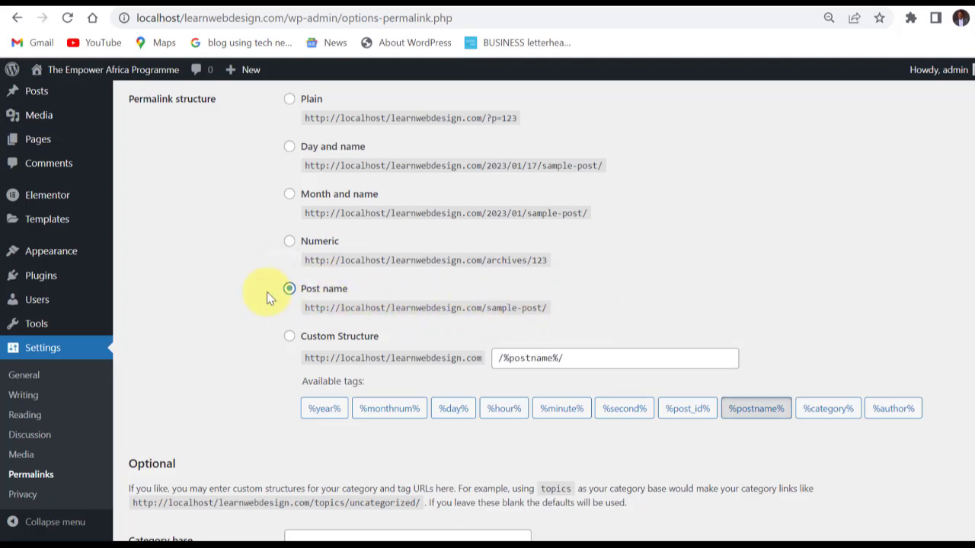
scroll(363, 268, "down", 2)
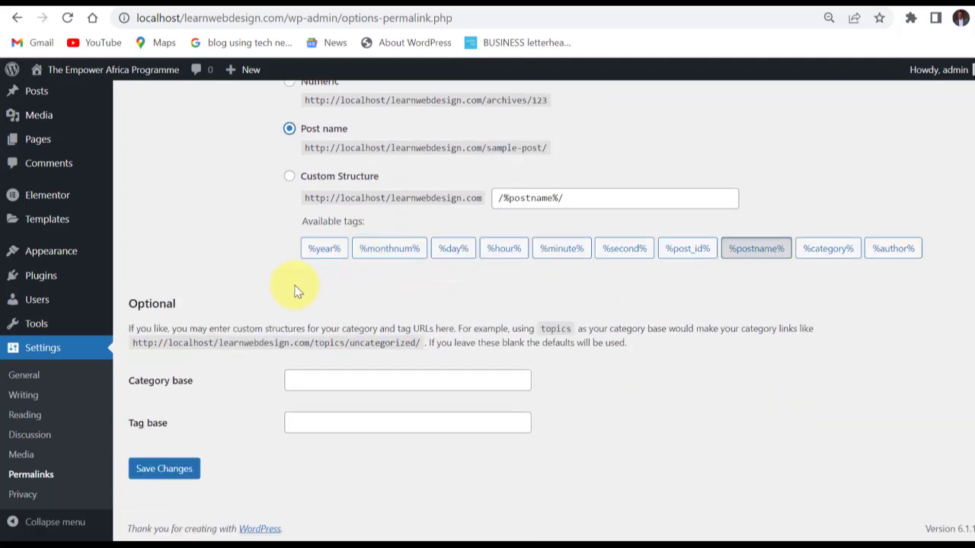
left_click(166, 470)
mouse_move(28, 108)
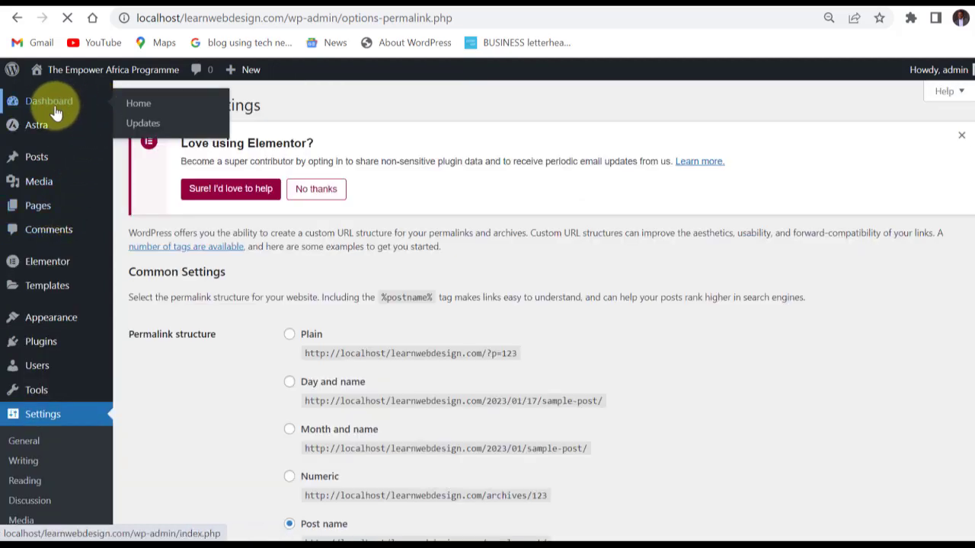